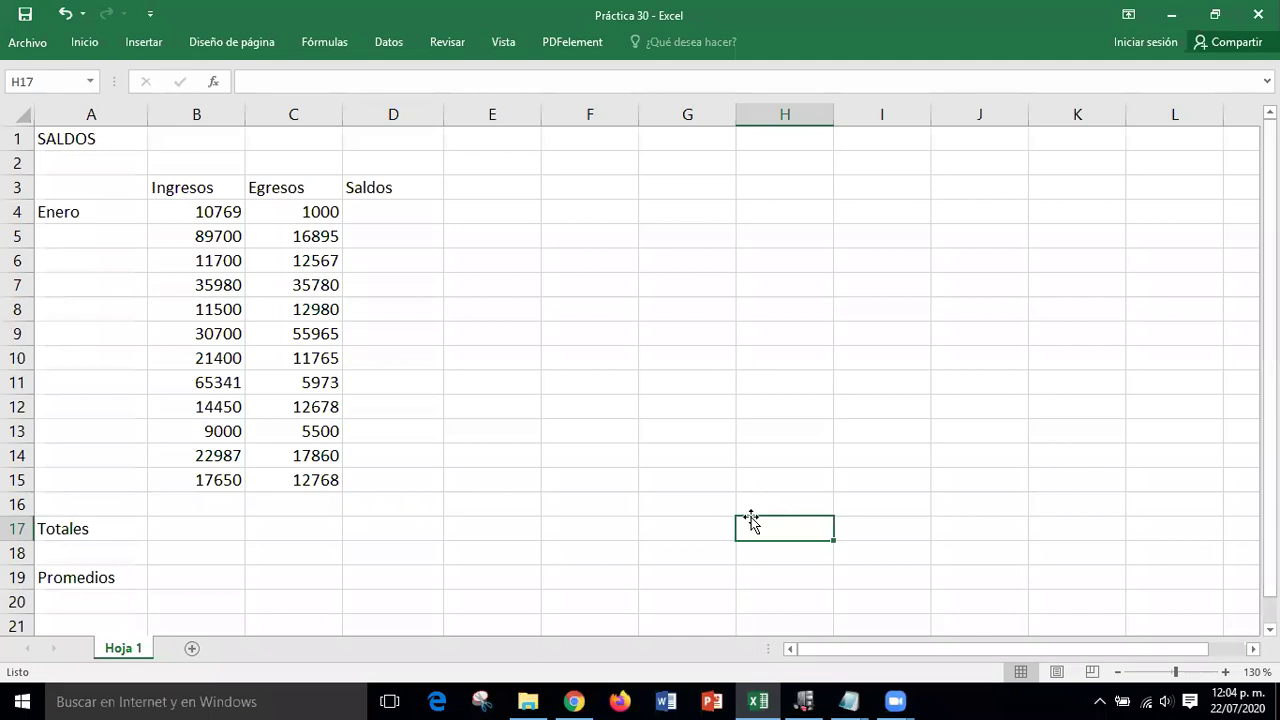
left_click(783, 443)
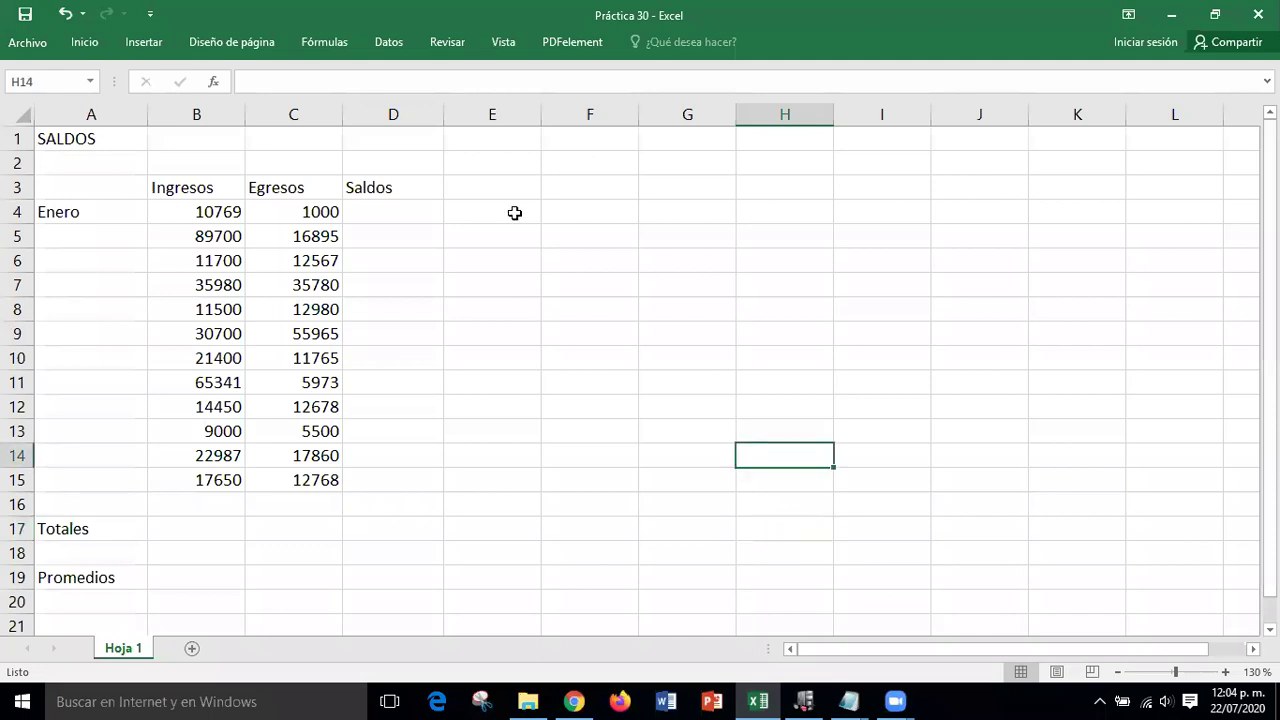
left_click(117, 214)
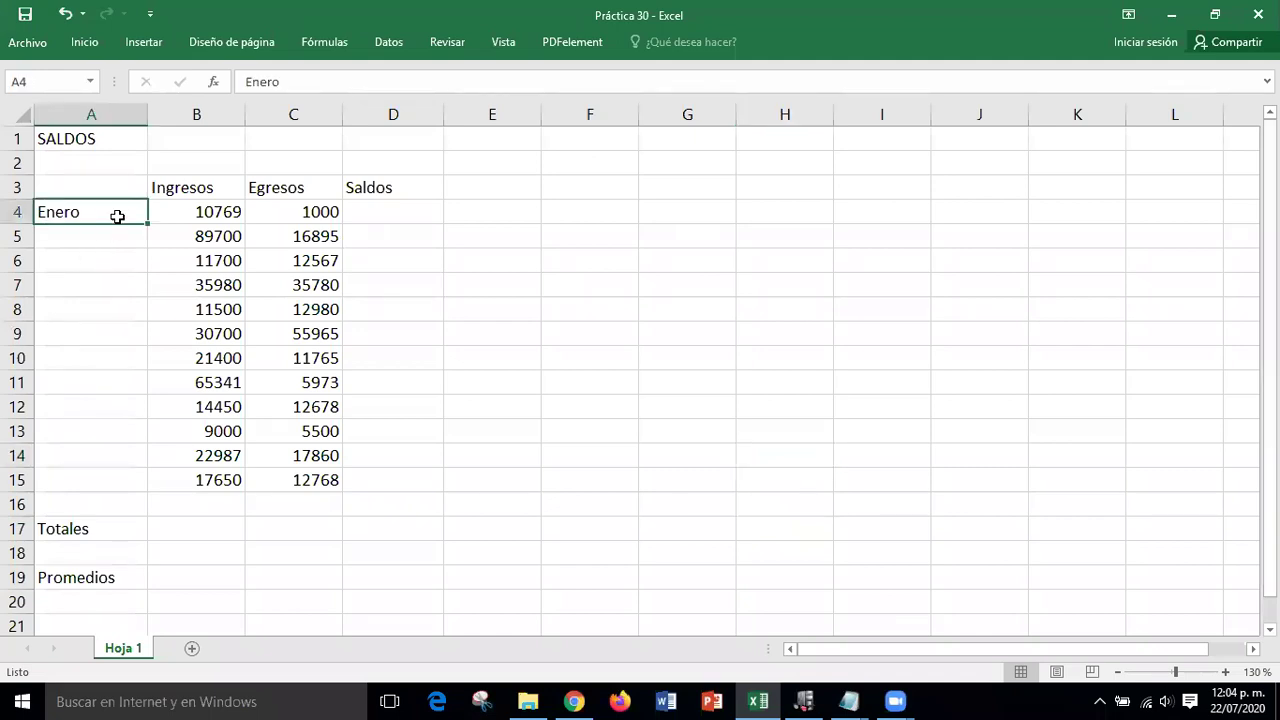
left_click(615, 413)
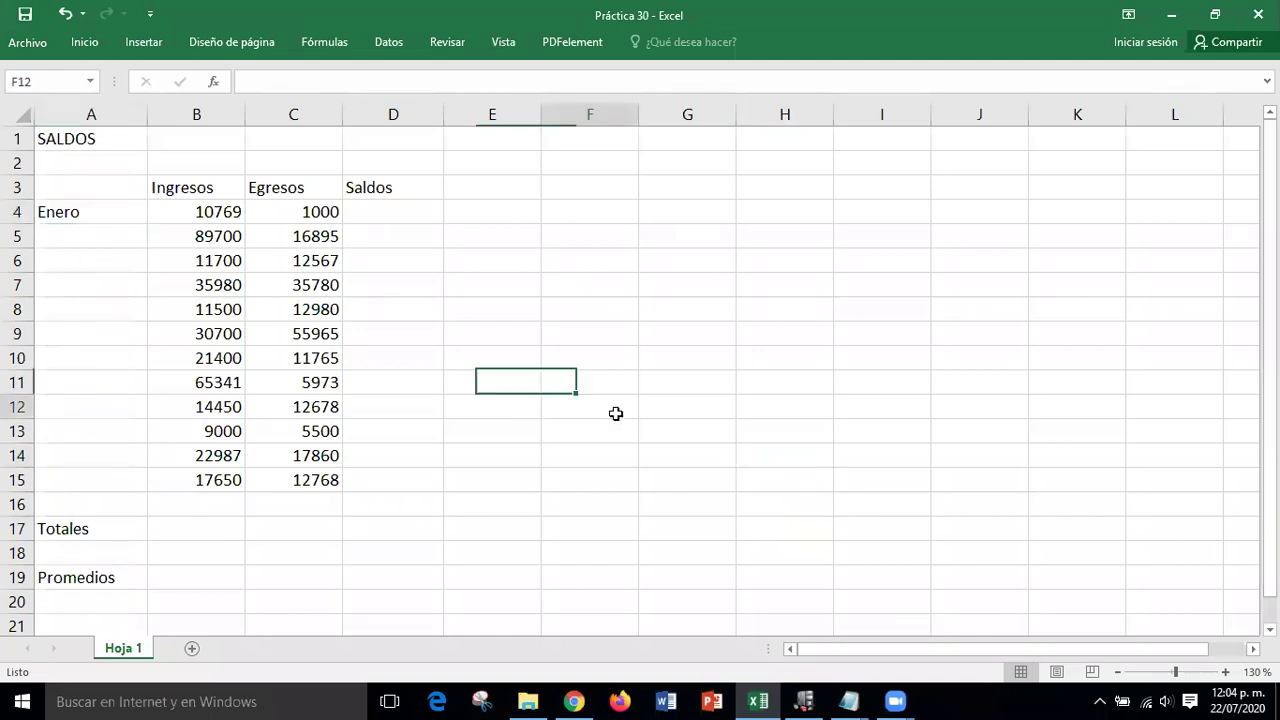
Fill the month names from Enero in A4 down through Diciembre in A15.
left_click(62, 222)
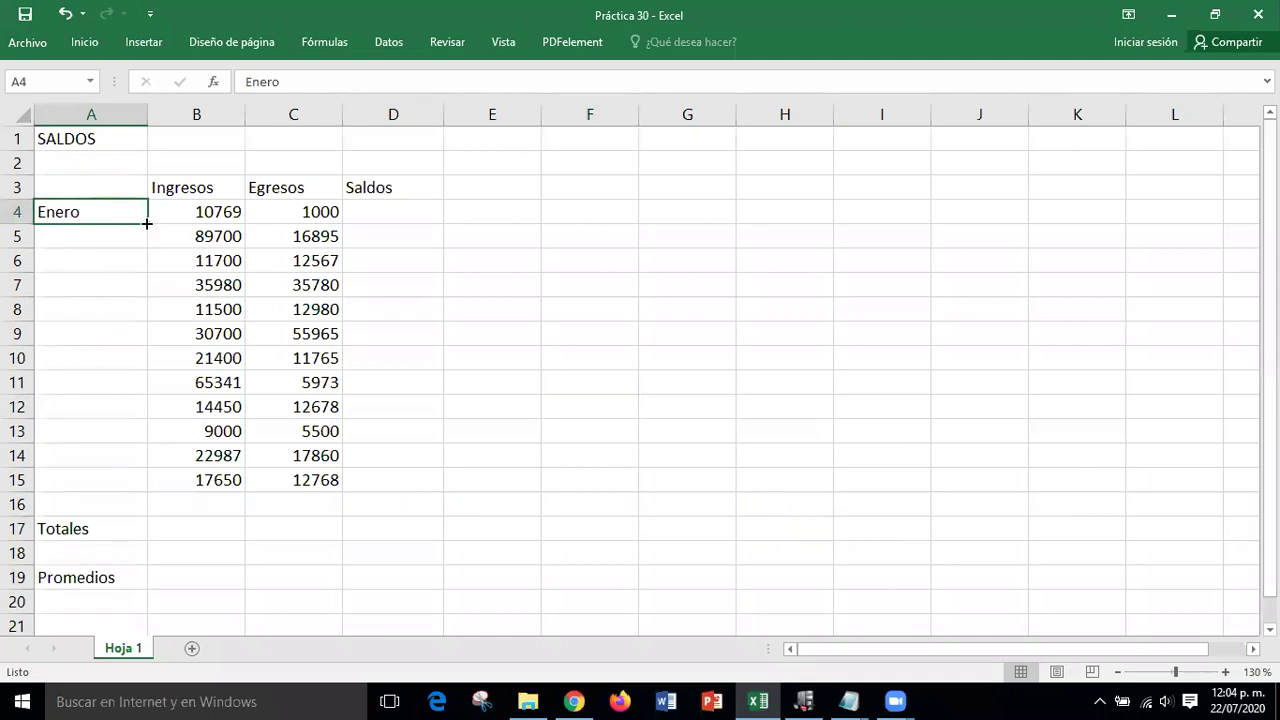
left_click_drag(147, 224, 156, 492)
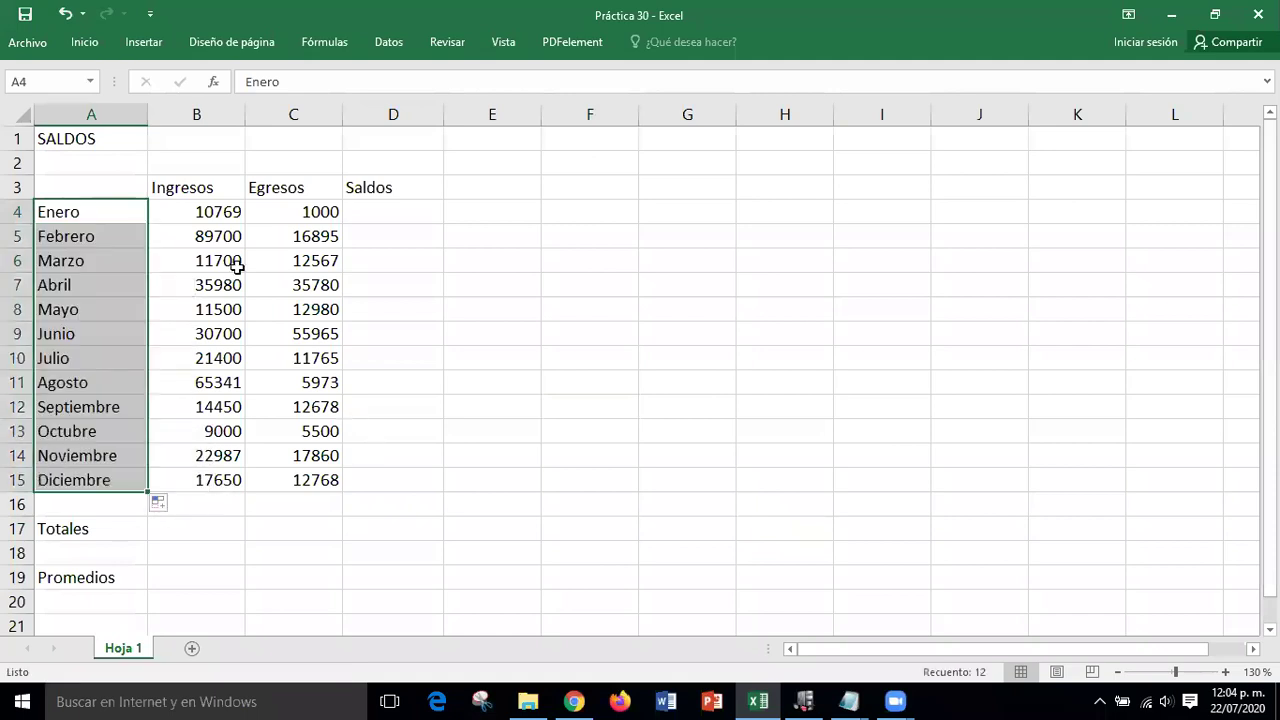
left_click(220, 222)
left_click_drag(222, 224, 320, 480)
left_click(537, 462)
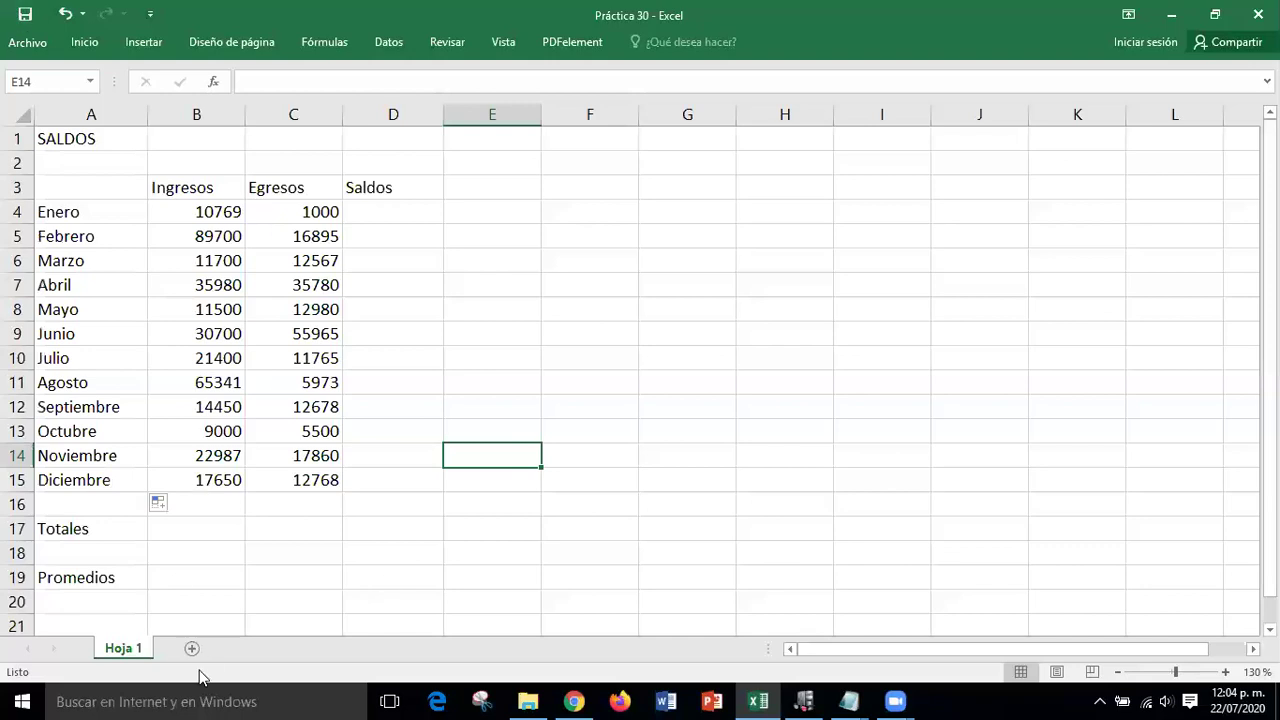
Rename the sheet Hoja 1 as "Tabla original".
right_click(126, 651)
left_click(207, 474)
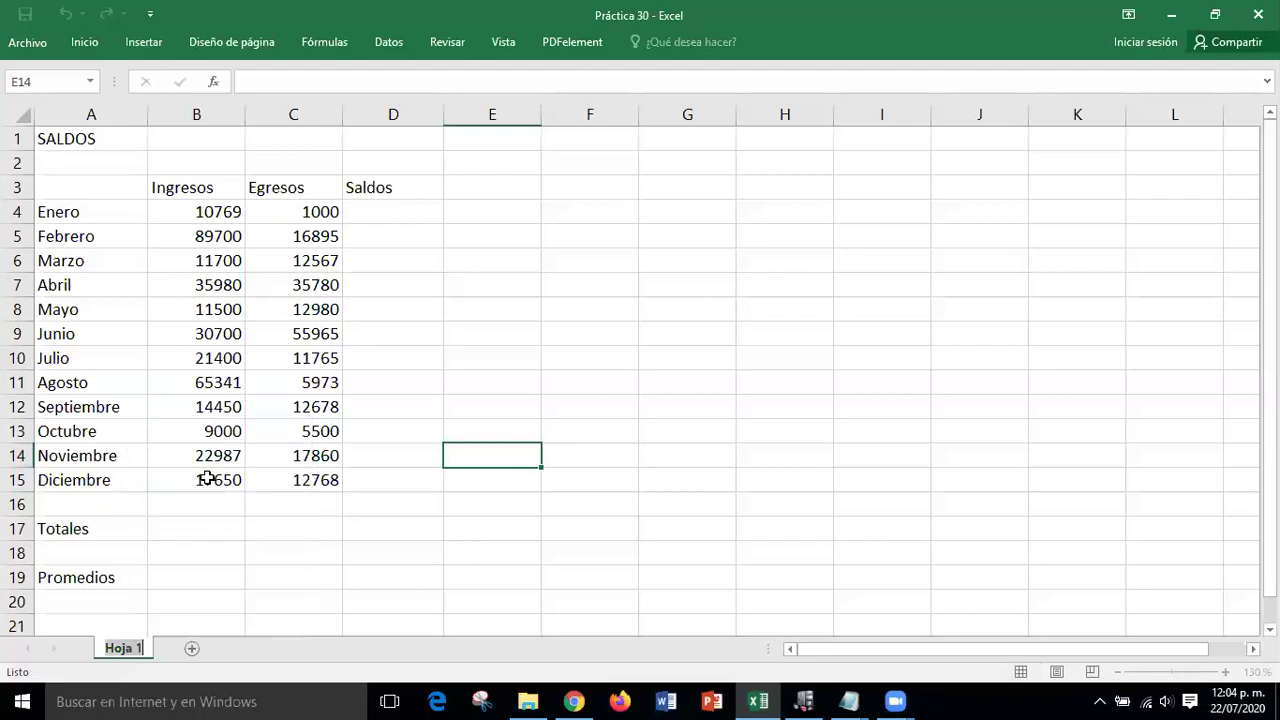
type("Tablaoriginal")
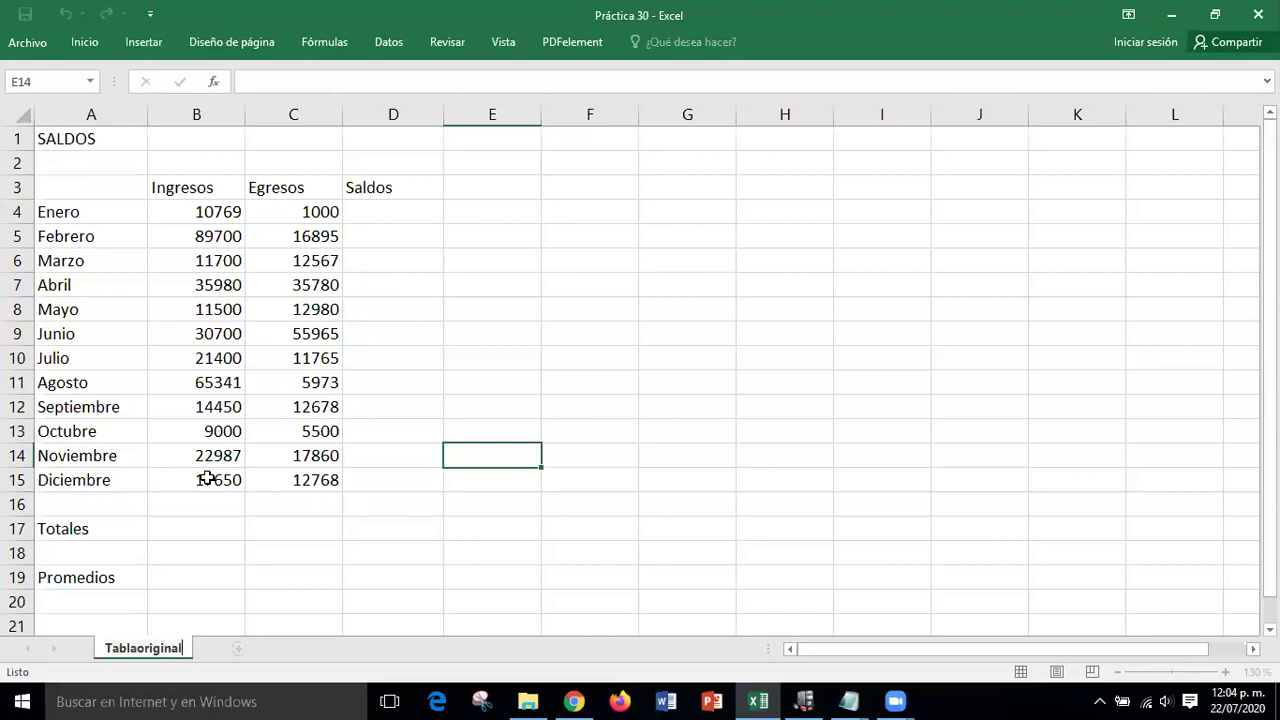
key("BackSpace")
key("BackSpace")
key("BackSpace")
key("BackSpace")
key("BackSpace")
key("BackSpace")
key("BackSpace")
key("BackSpace")
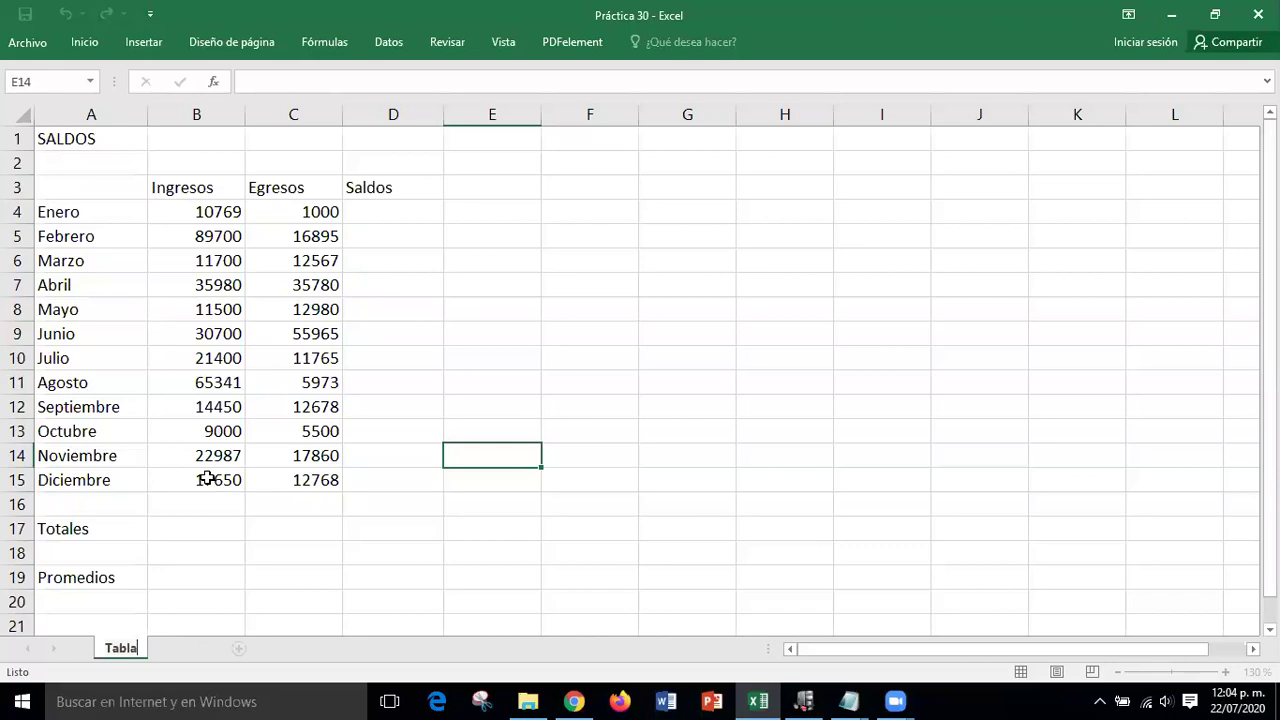
type("original")
key("Return")
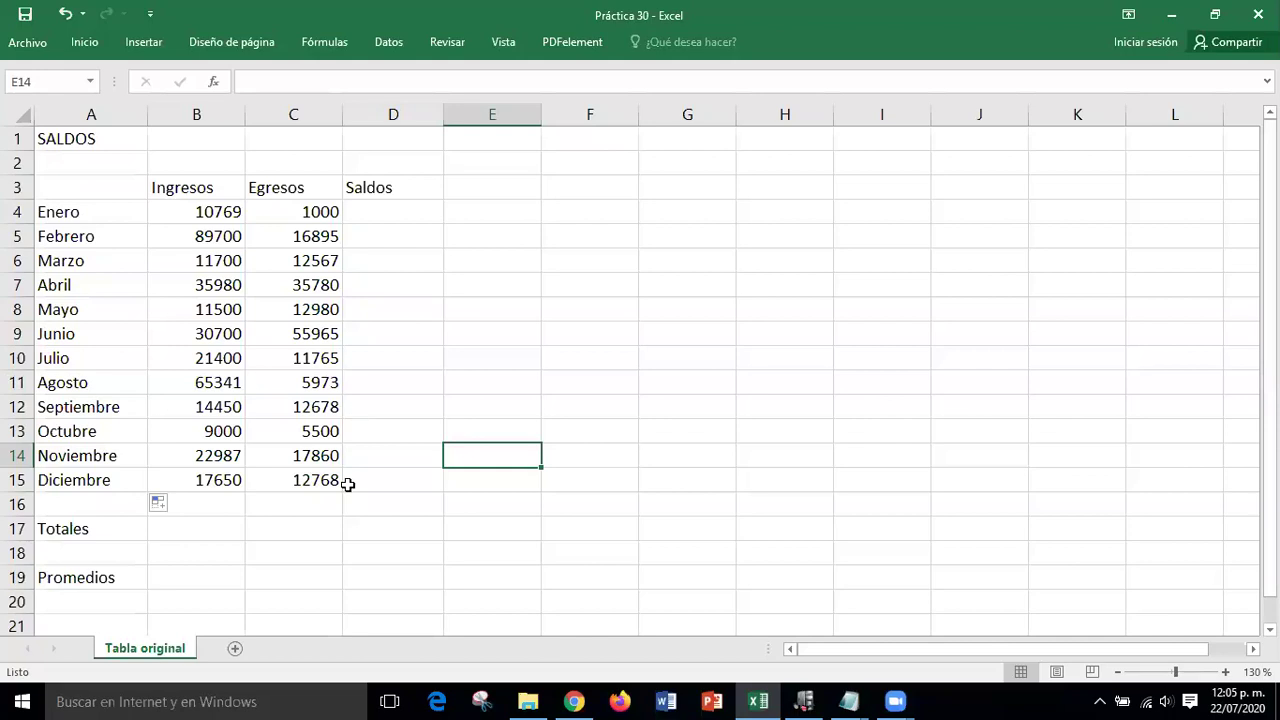
left_click_drag(110, 142, 414, 570)
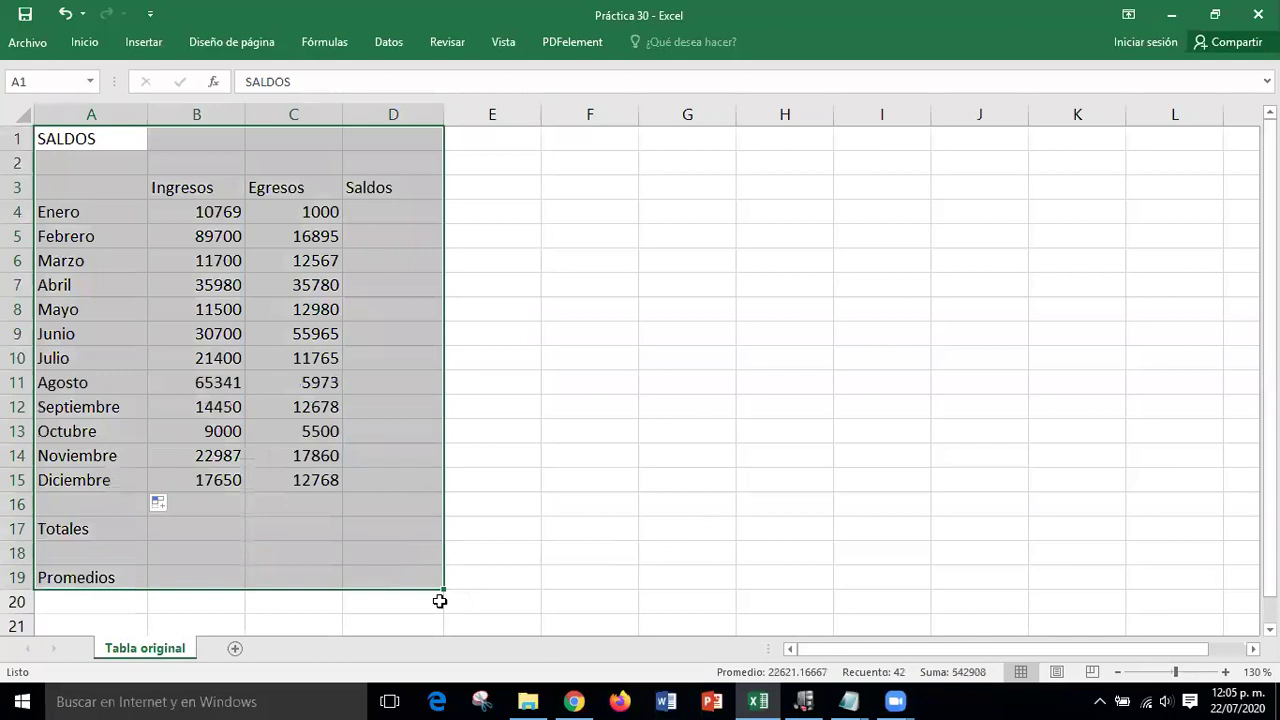
left_click(816, 423)
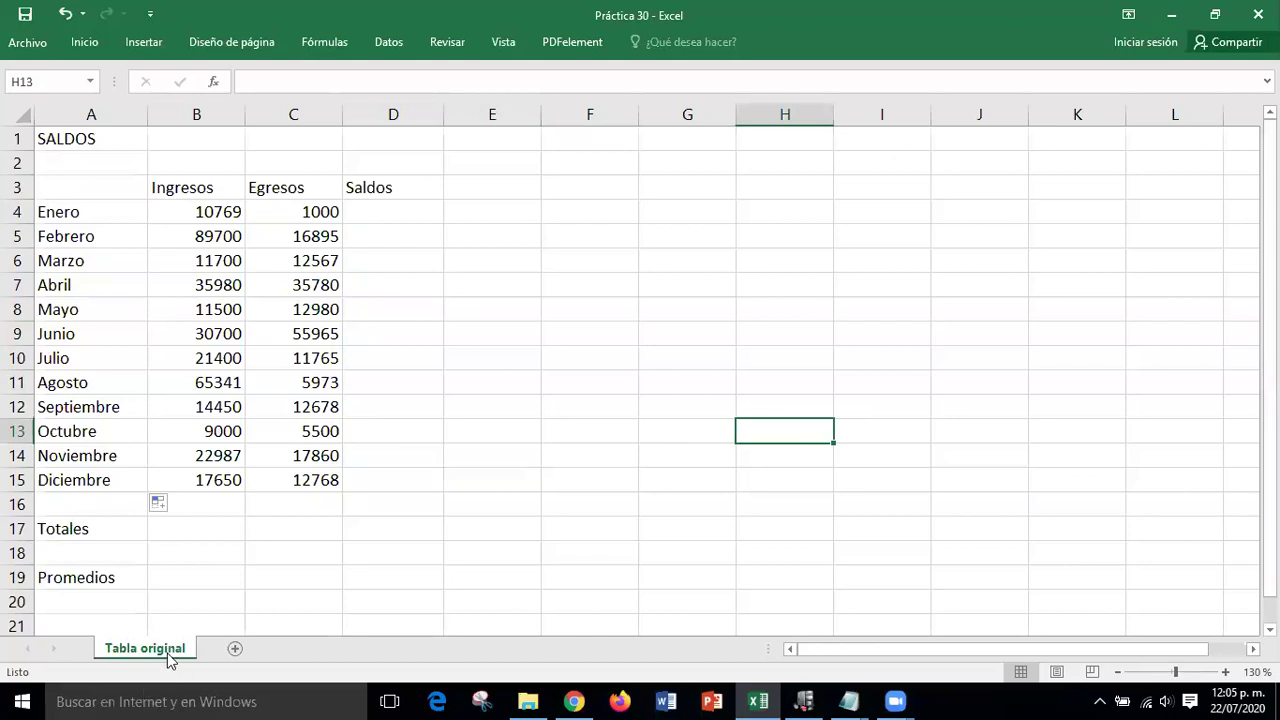
left_click(311, 572)
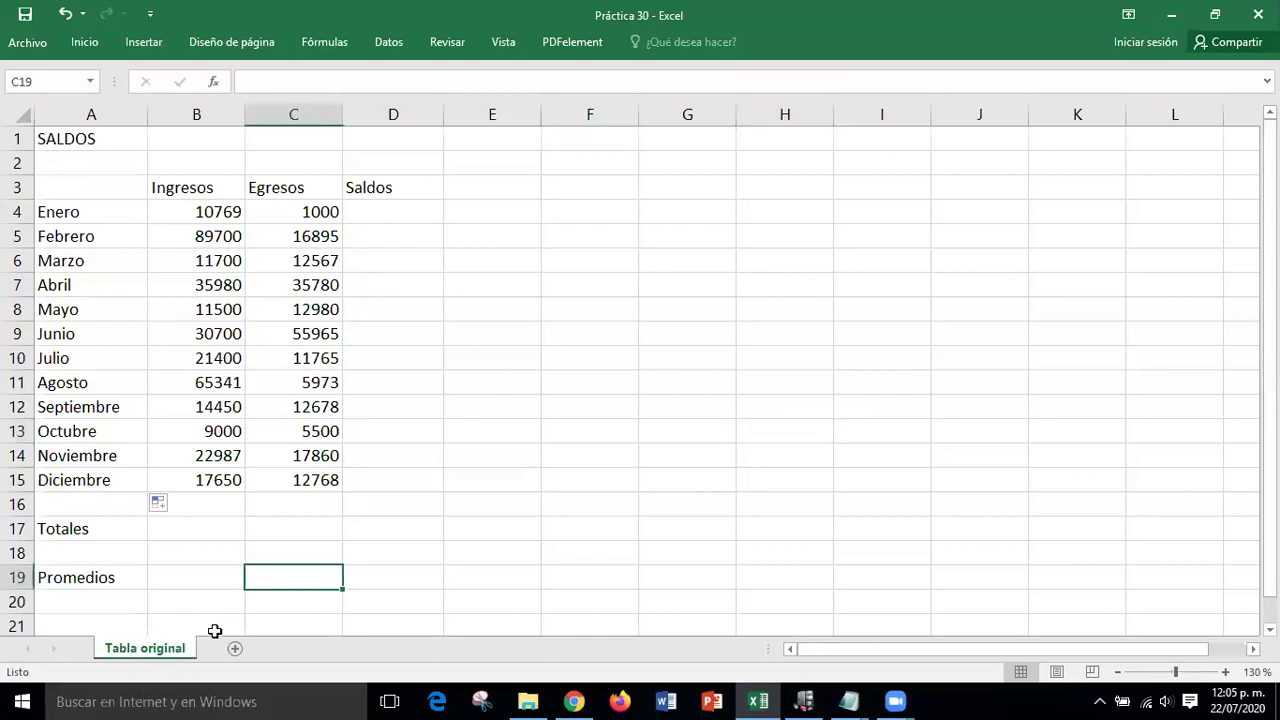
Create a copy of the Tabla original sheet at the end of the same workbook.
right_click(146, 656)
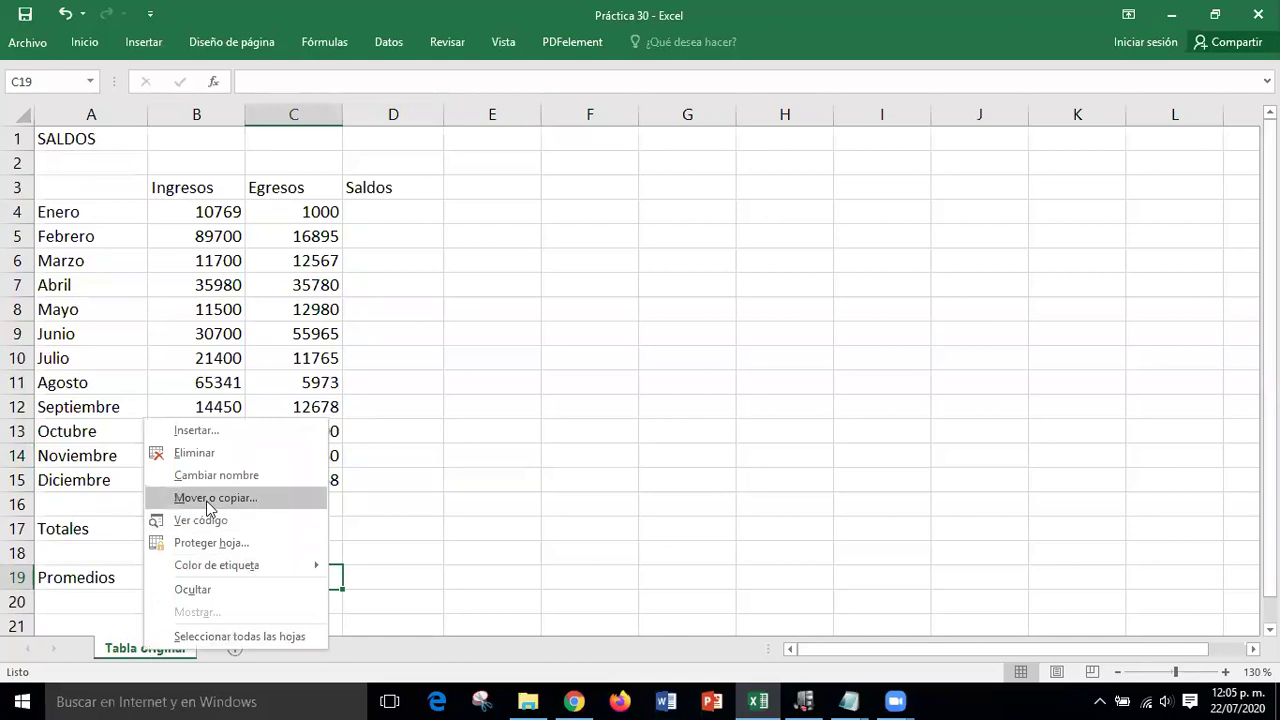
left_click(210, 498)
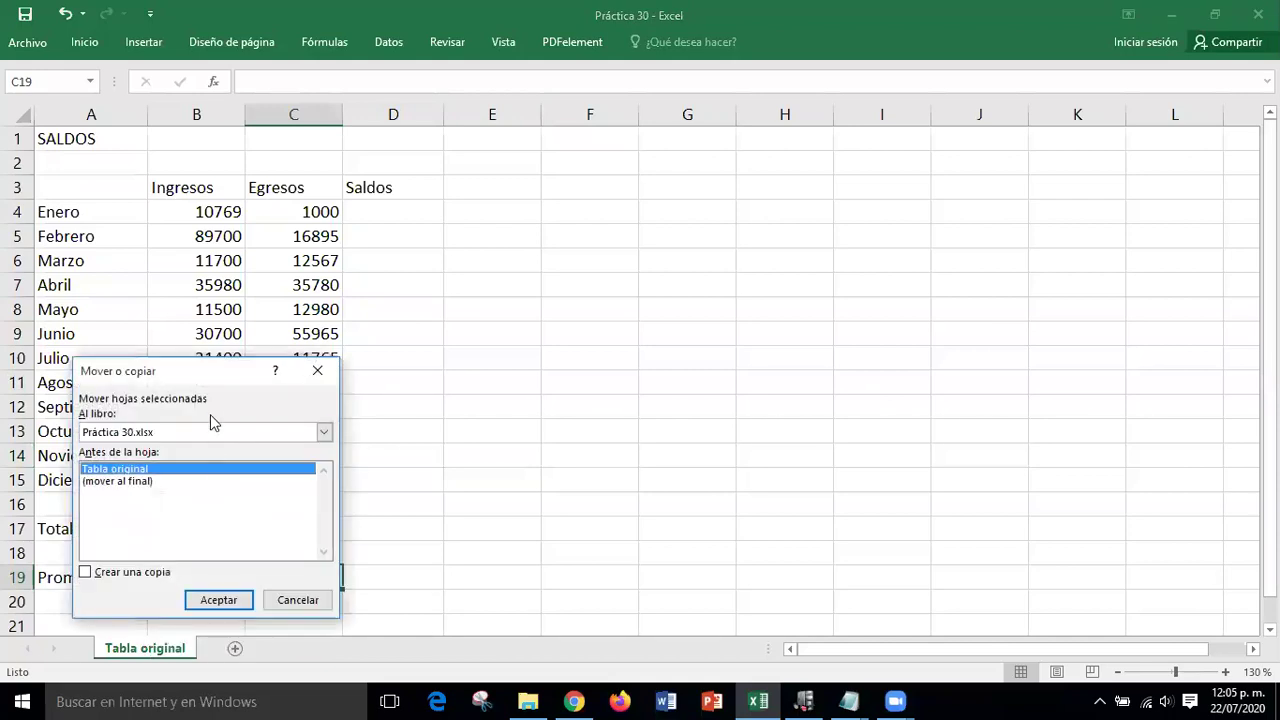
left_click(135, 482)
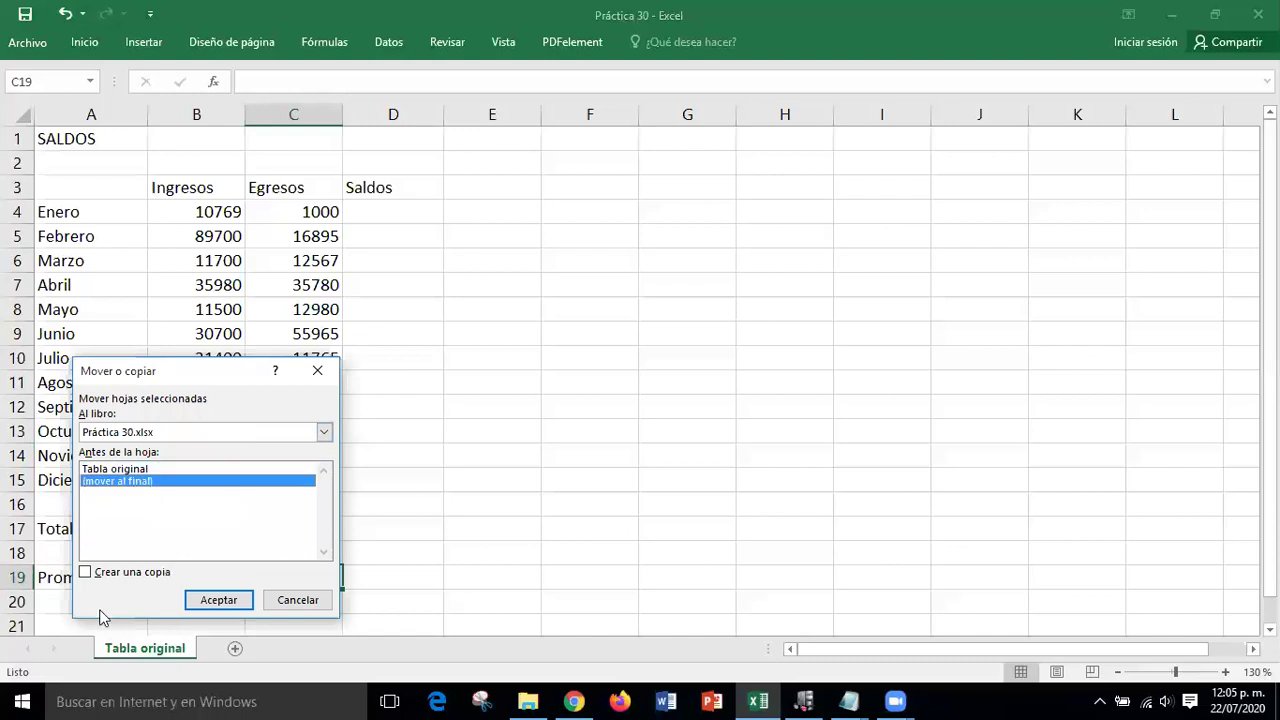
left_click(85, 572)
left_click(219, 604)
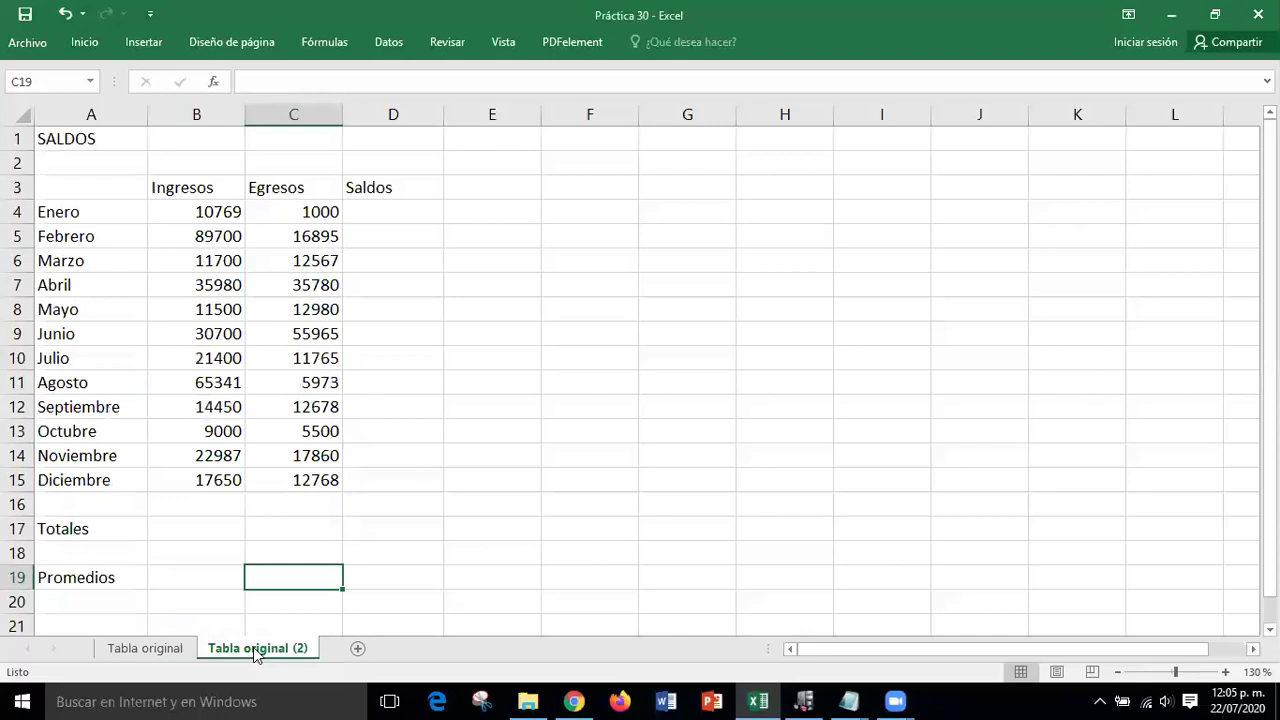
Rename the copied sheet as "Tabla con formato".
right_click(255, 655)
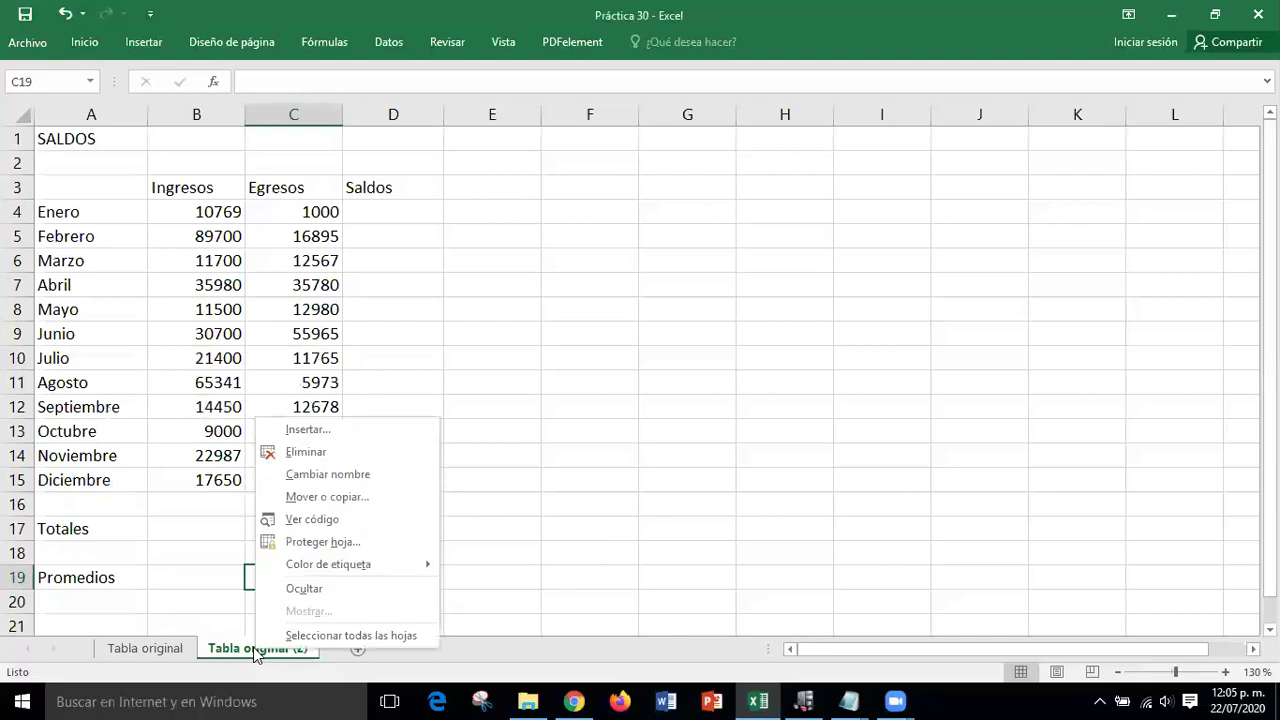
left_click(313, 476)
type("T")
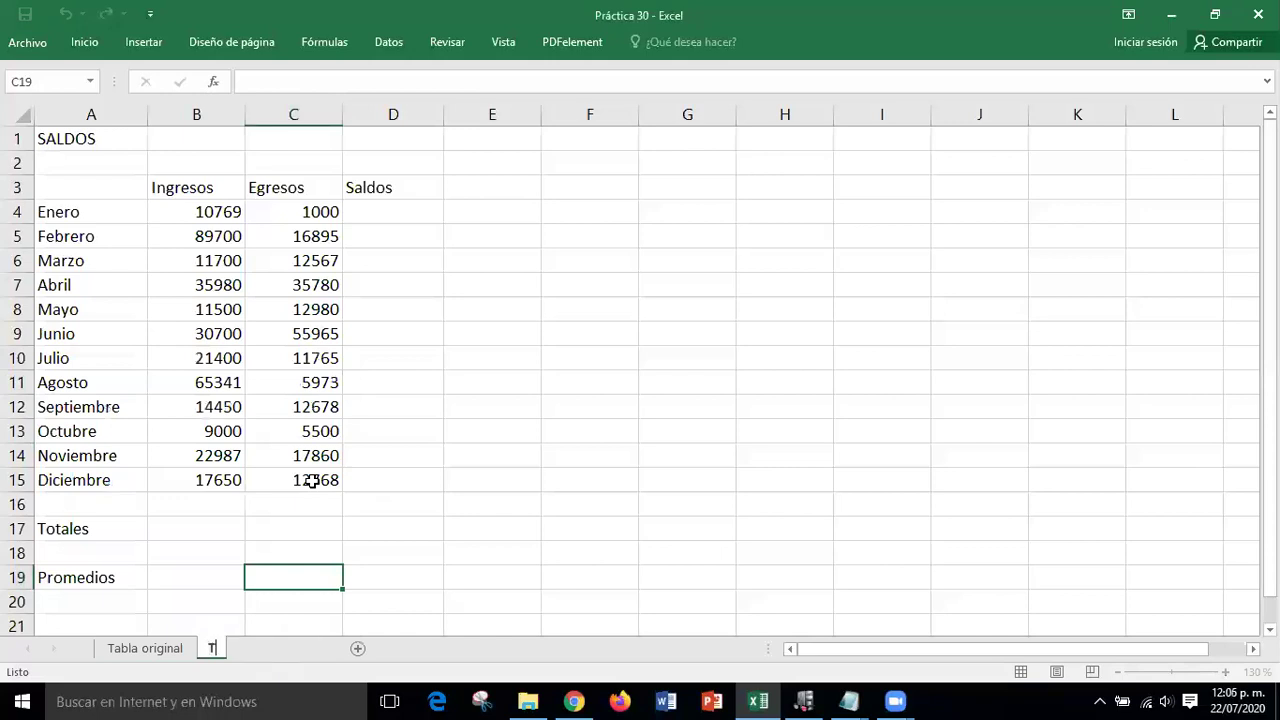
type("abla ")
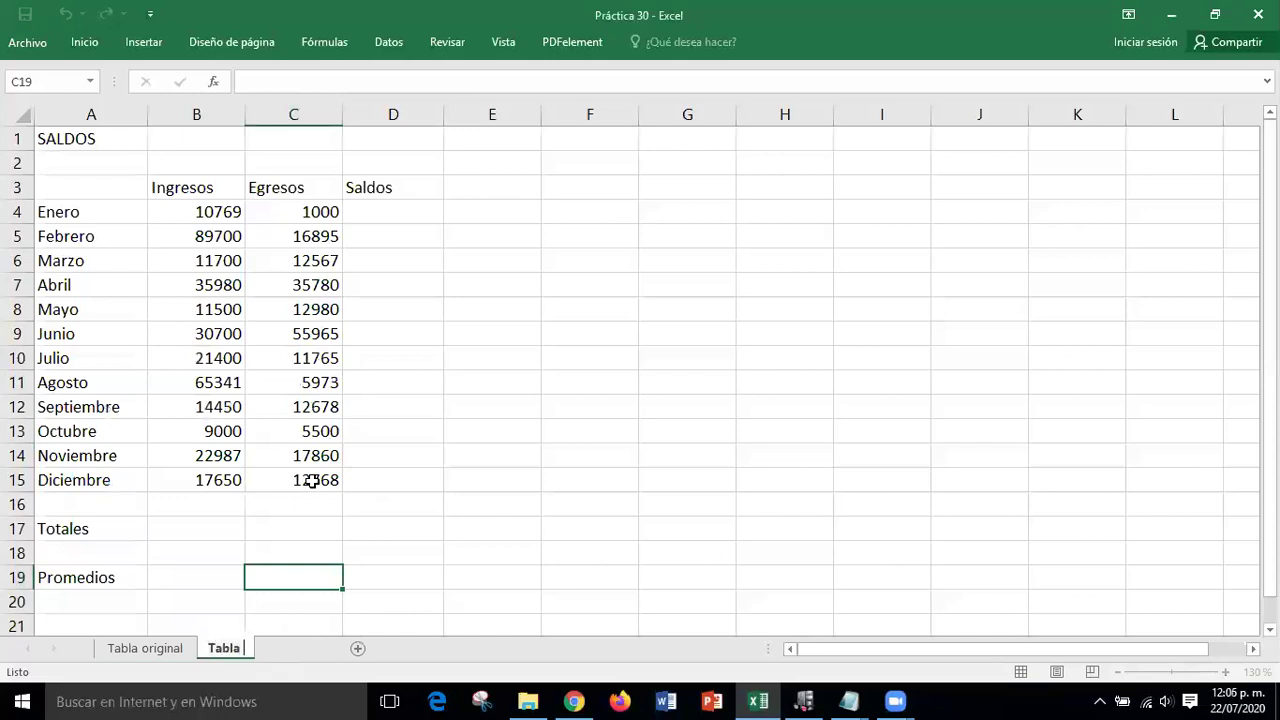
type("con formato")
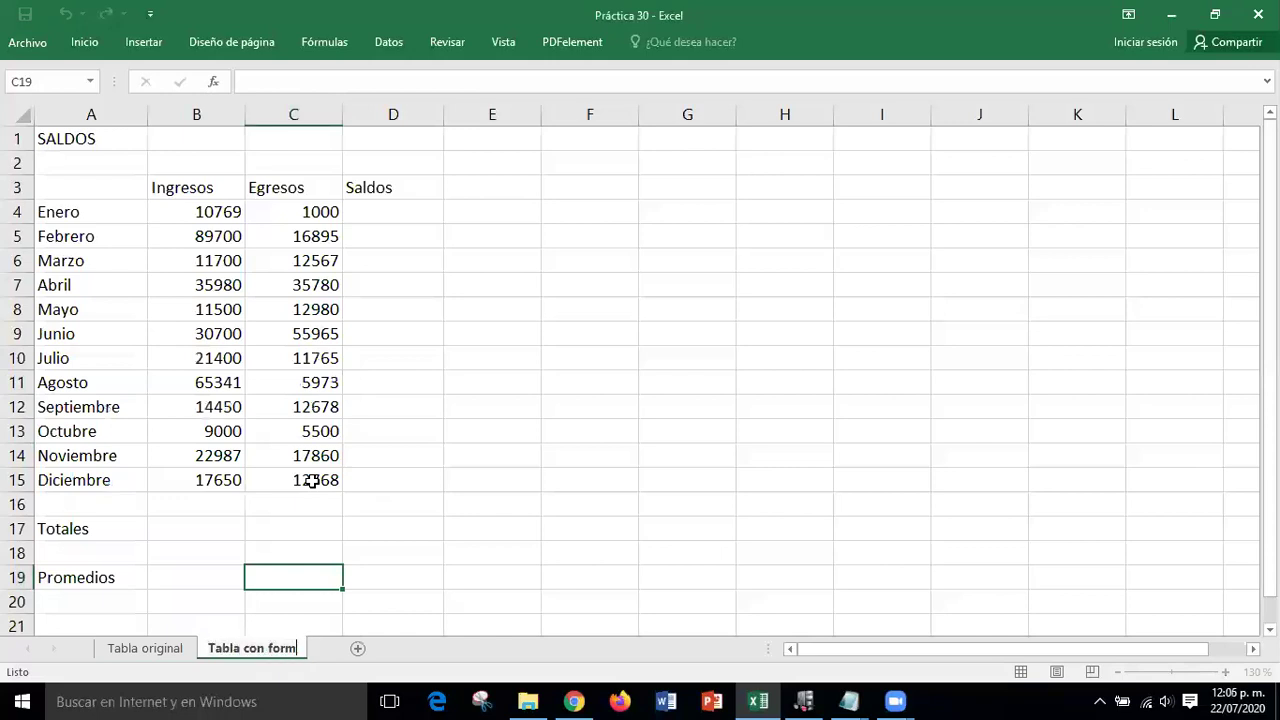
key("Return")
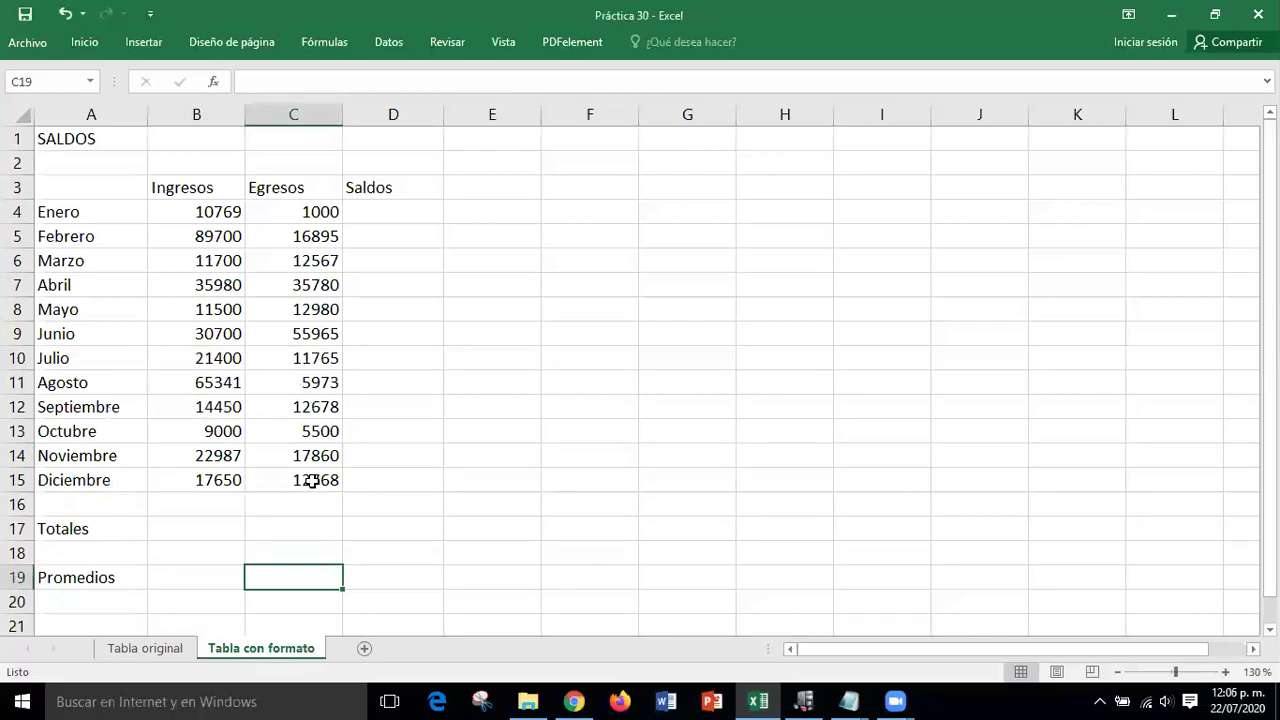
left_click(435, 498)
left_click(709, 404)
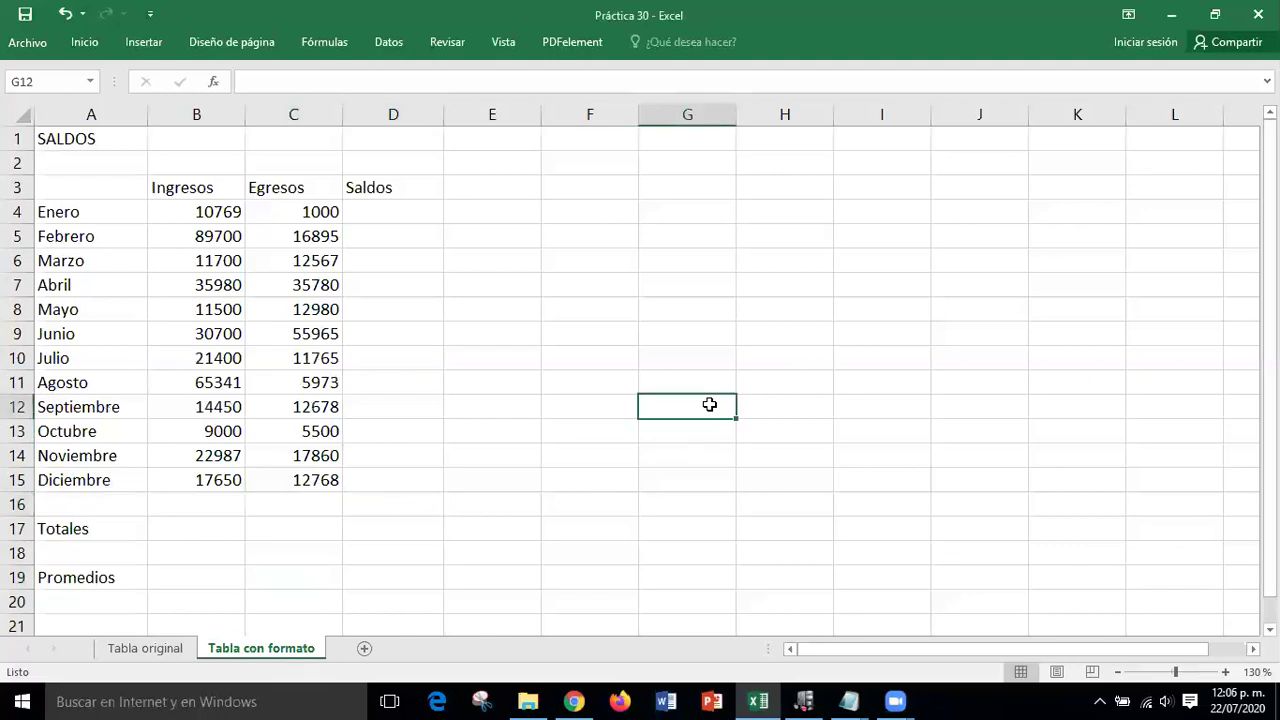
Merge and center the SALDOS title across A1:D1 on the Tabla con formato sheet.
double_click(80, 42)
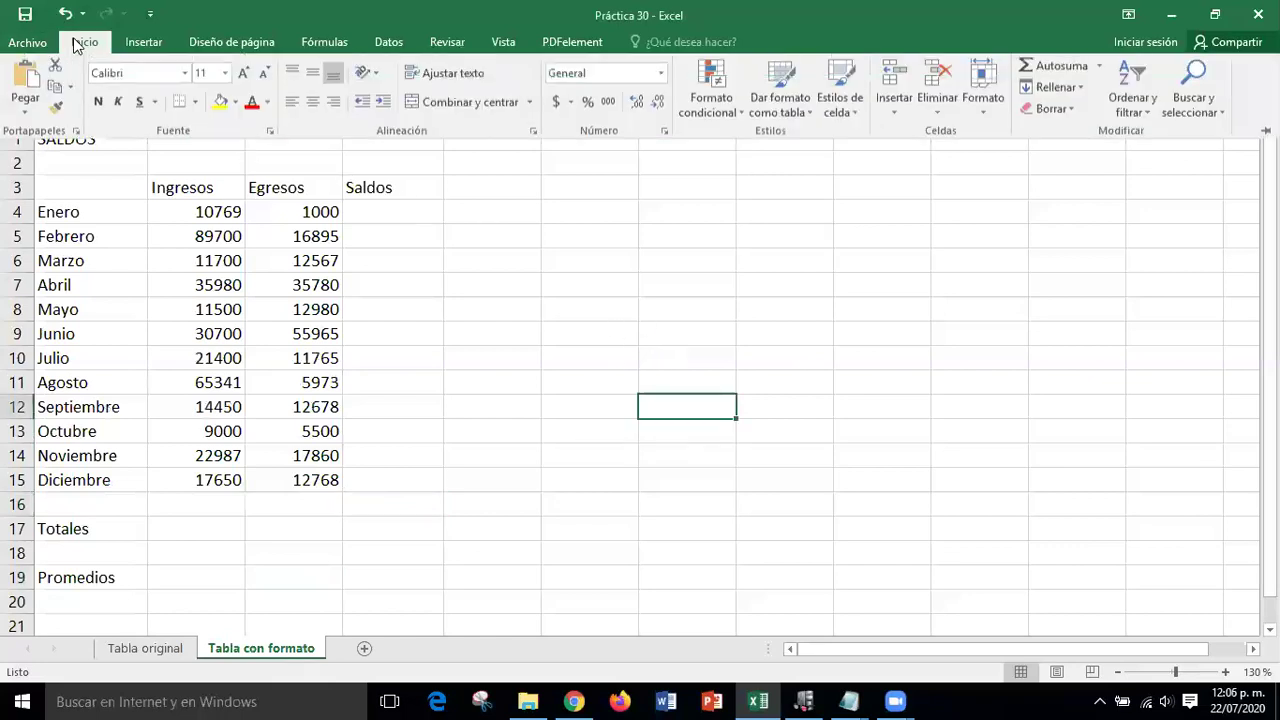
left_click(666, 437)
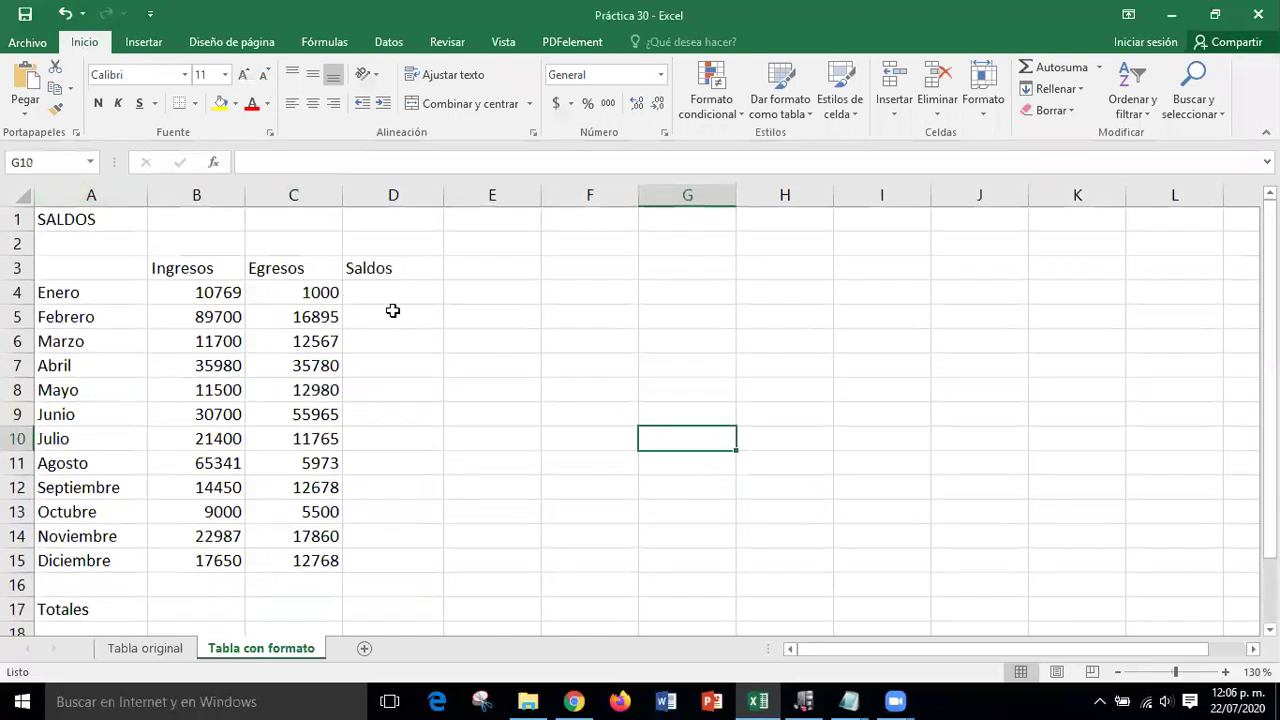
left_click(63, 219)
left_click_drag(63, 219, 393, 209)
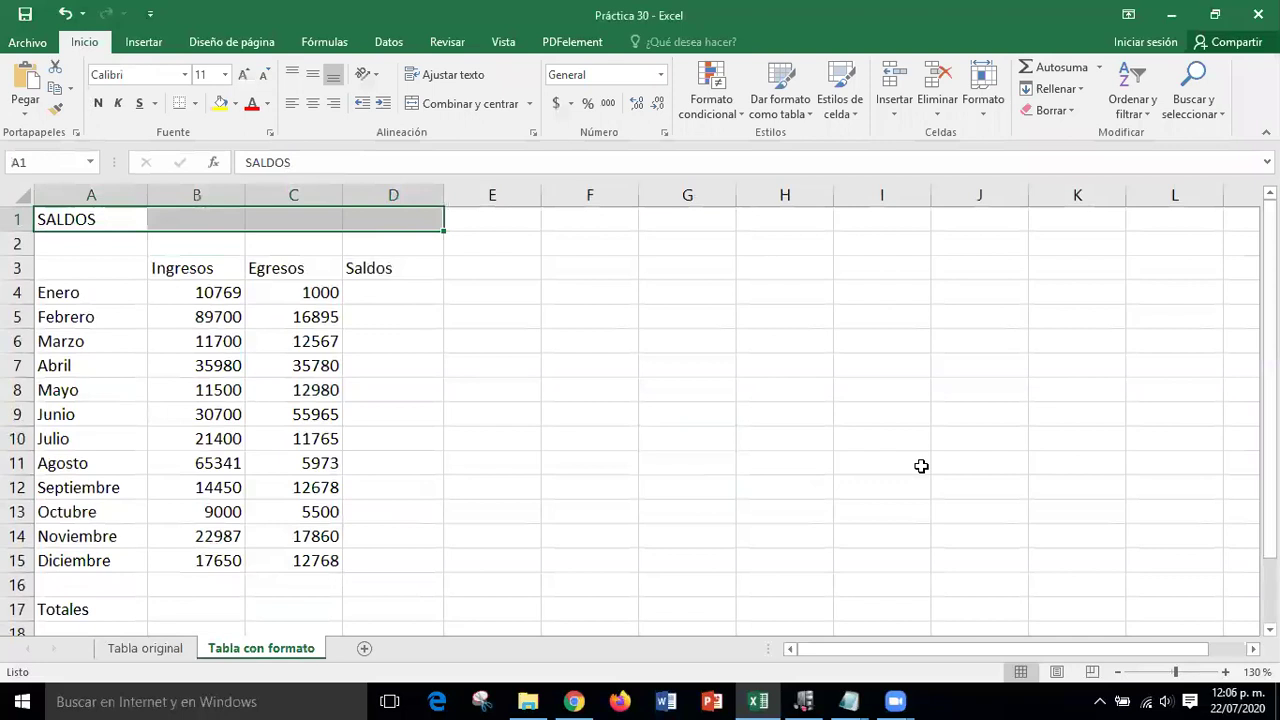
left_click(468, 104)
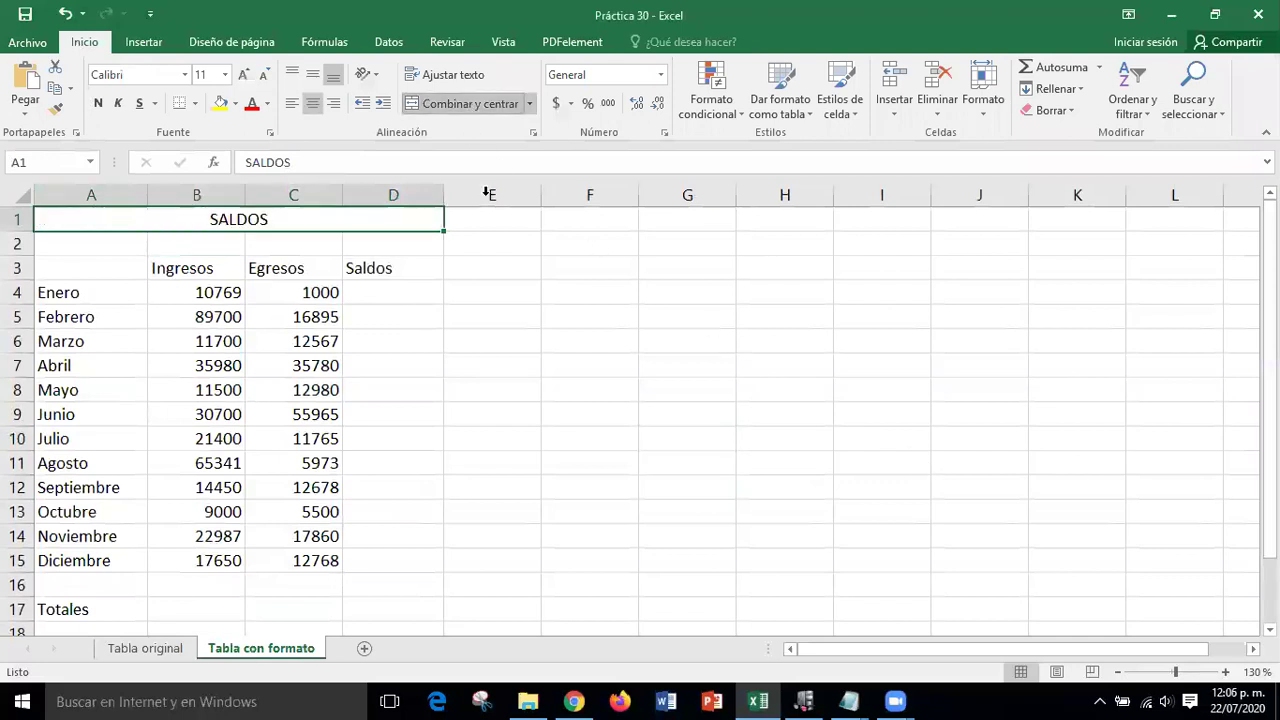
Format the SALDOS title in Algerian, size 16, with the standard purple font color.
left_click(184, 76)
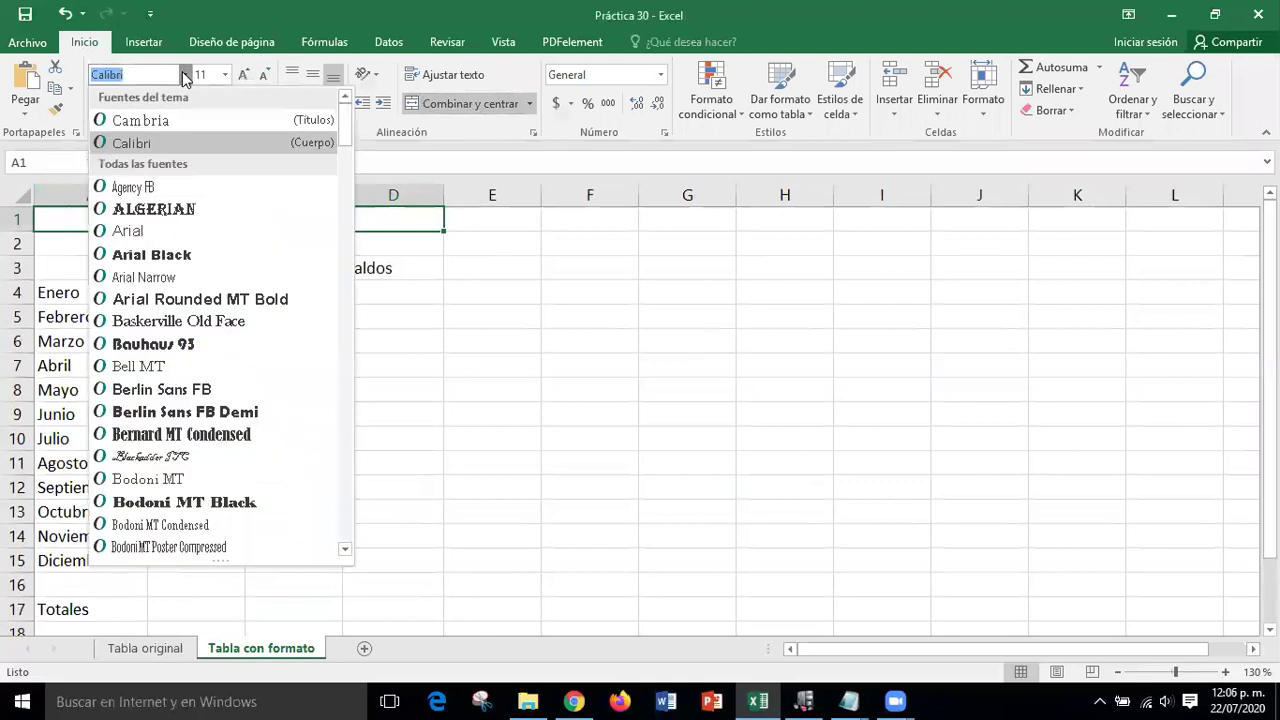
left_click(160, 209)
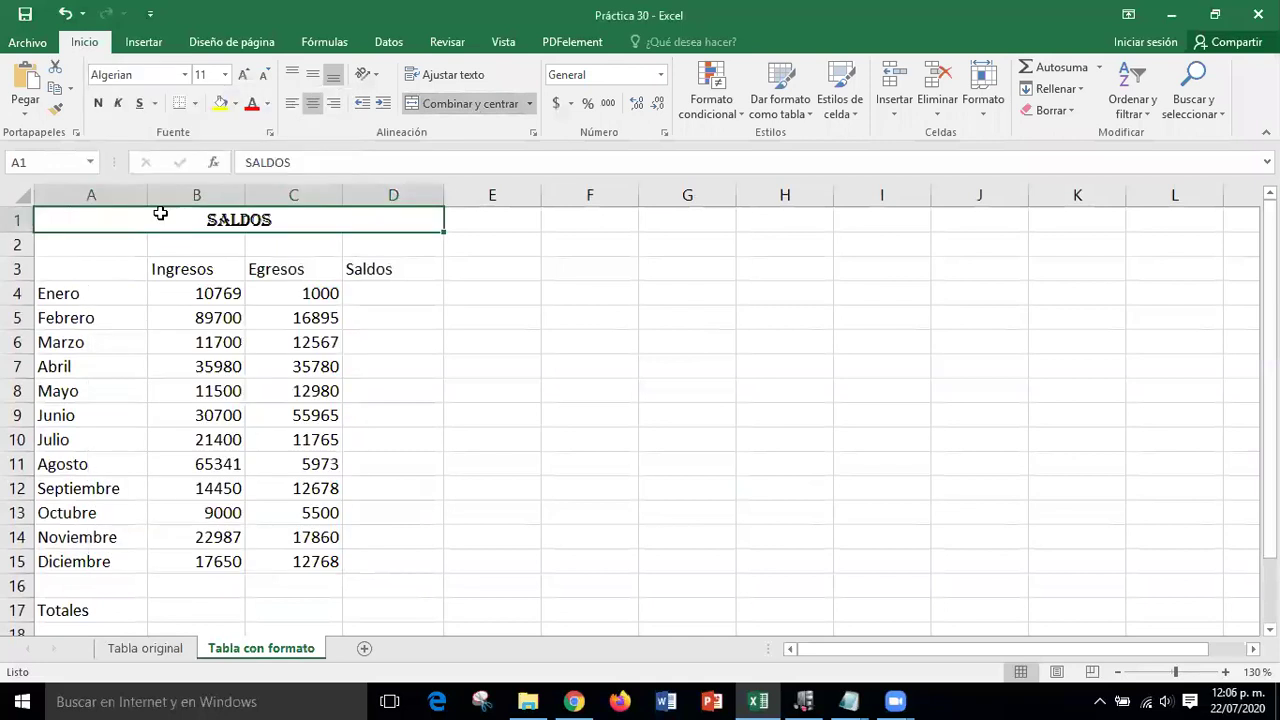
left_click(225, 75)
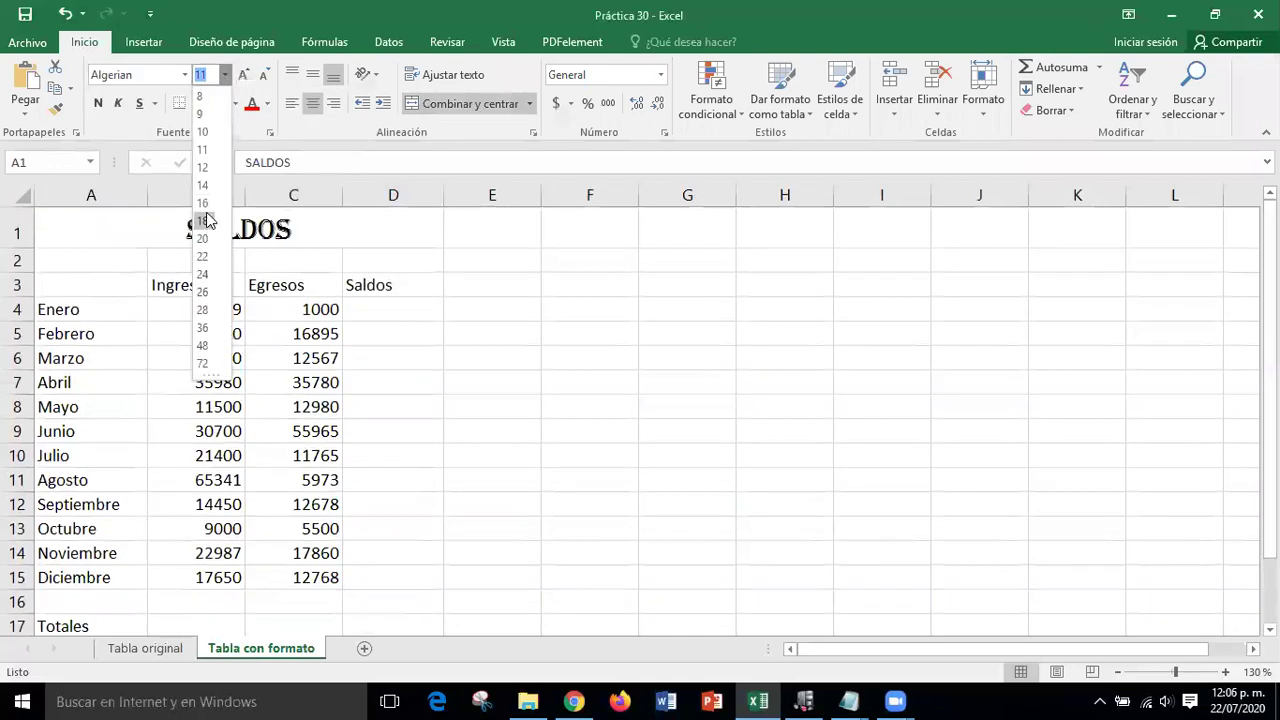
left_click(204, 203)
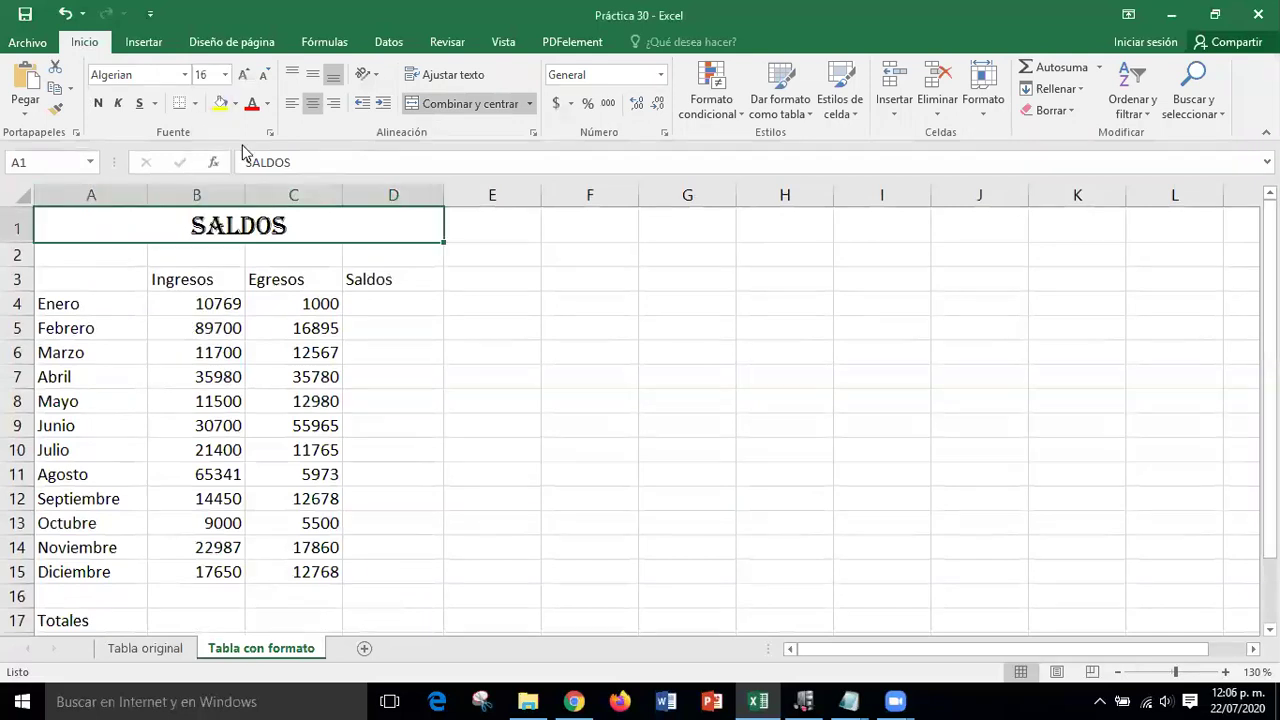
left_click(267, 104)
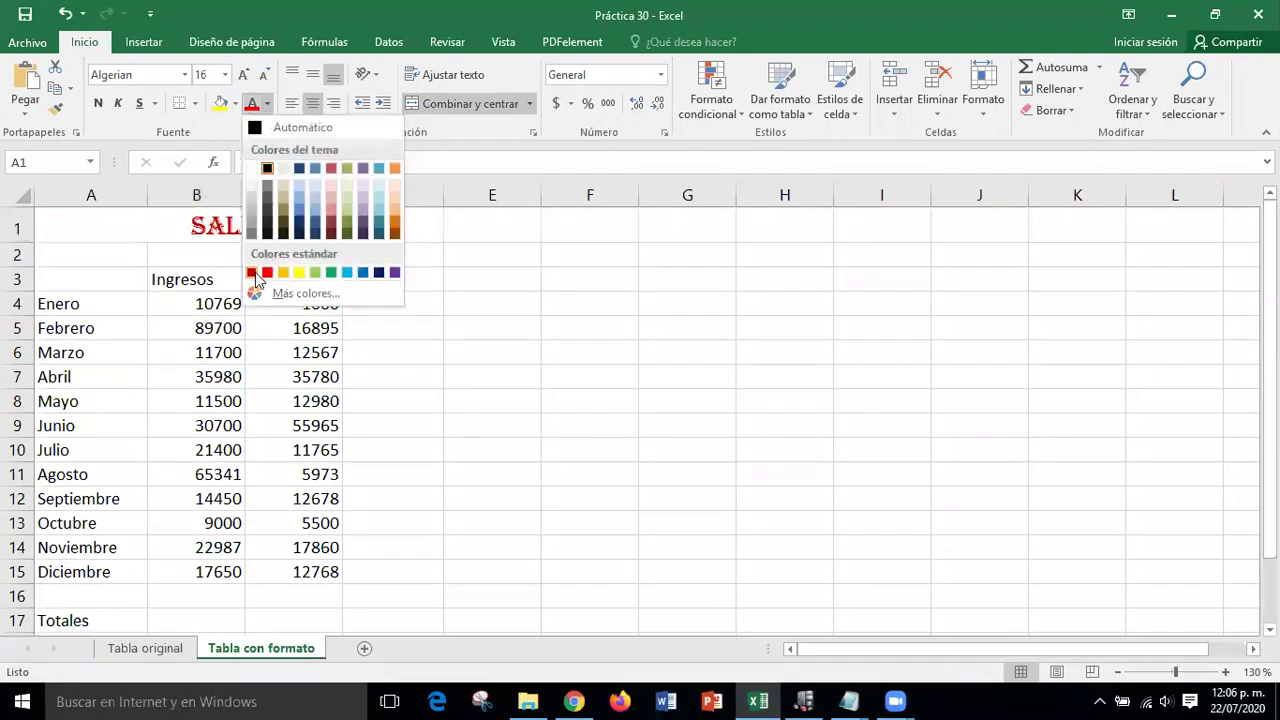
left_click(394, 272)
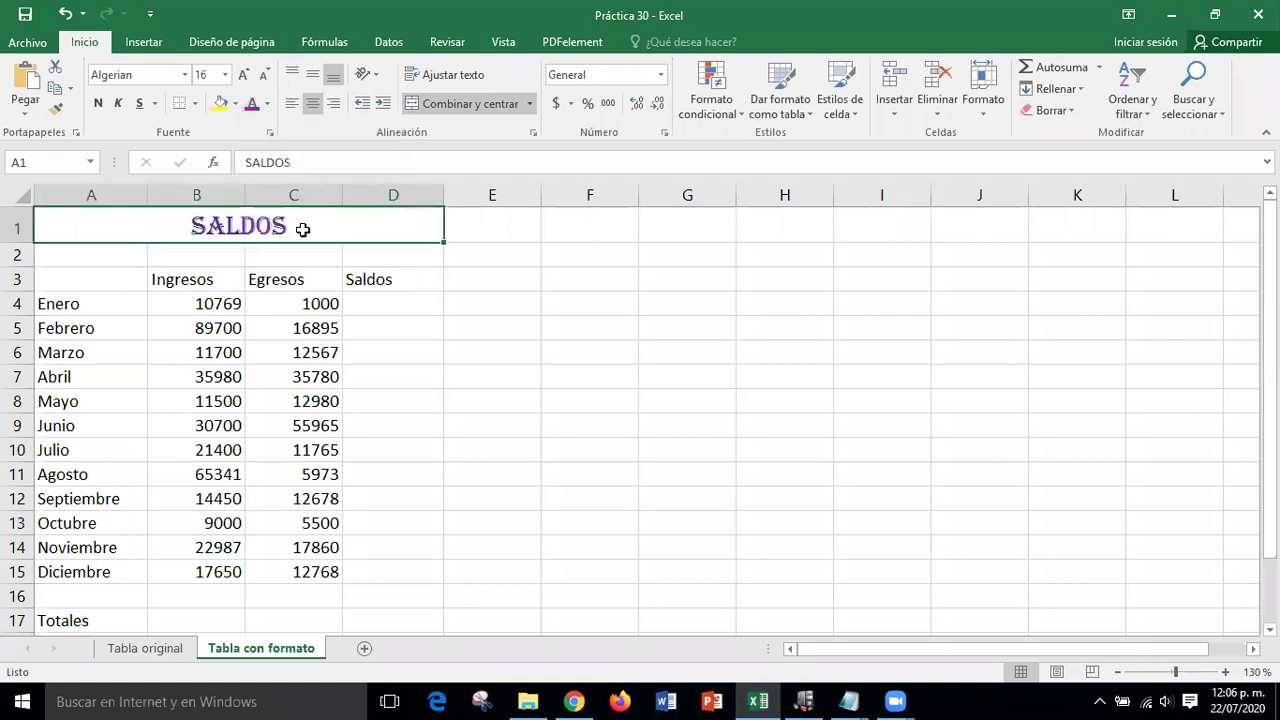
Apply a double bottom border to the merged SALDOS title cell.
left_click(195, 103)
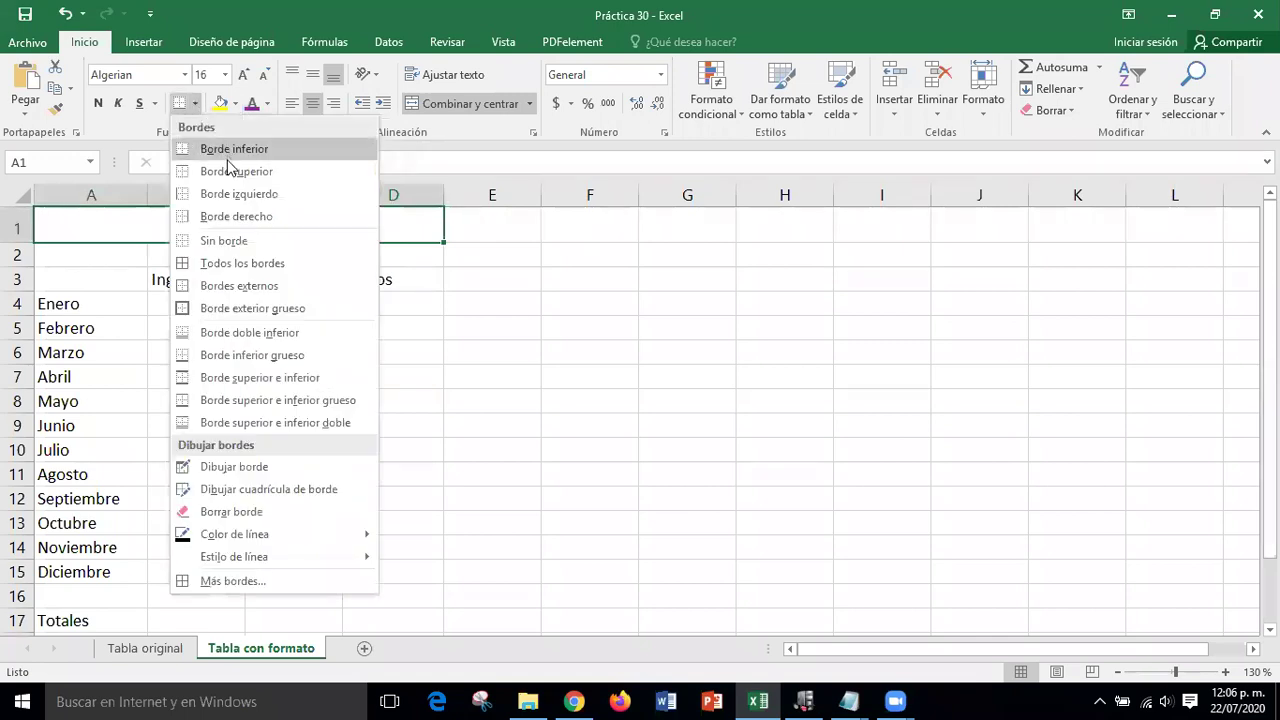
left_click(260, 332)
left_click(624, 356)
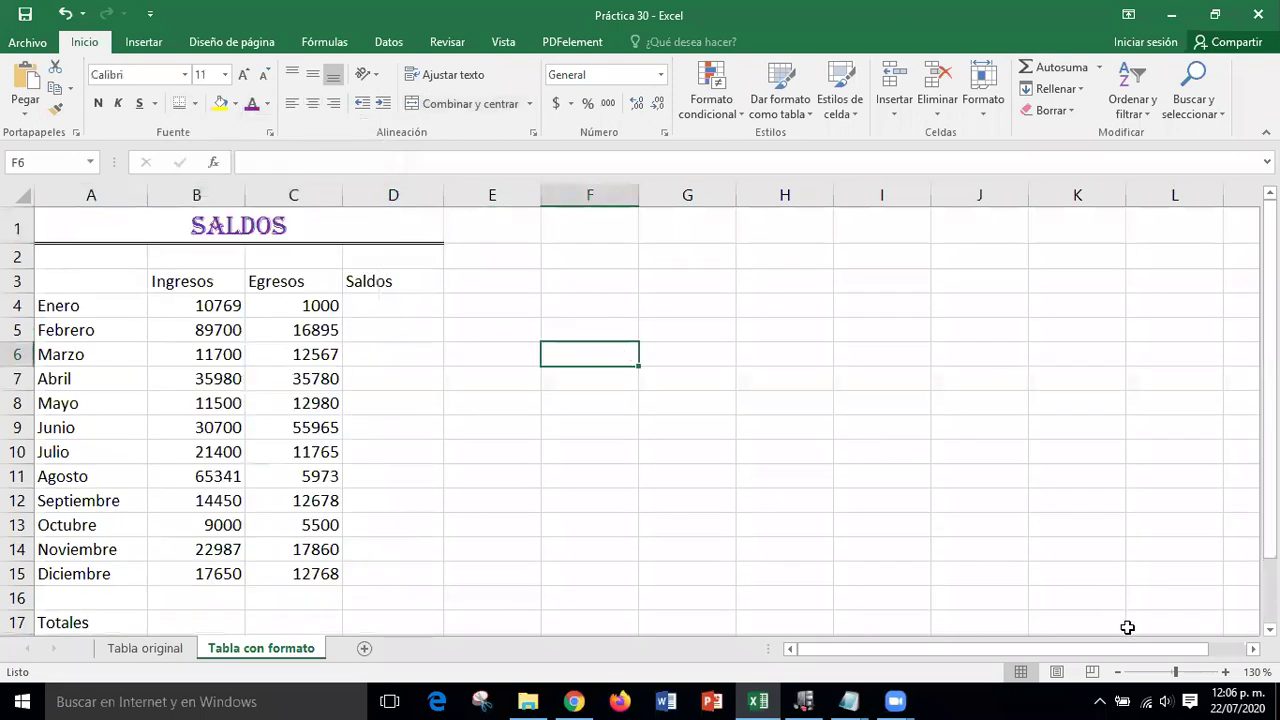
Set the font of B3:D3, A4:D15, A17:D17 and A19:D19 to Arial, size 12.
left_click(1118, 673)
left_click(1118, 673)
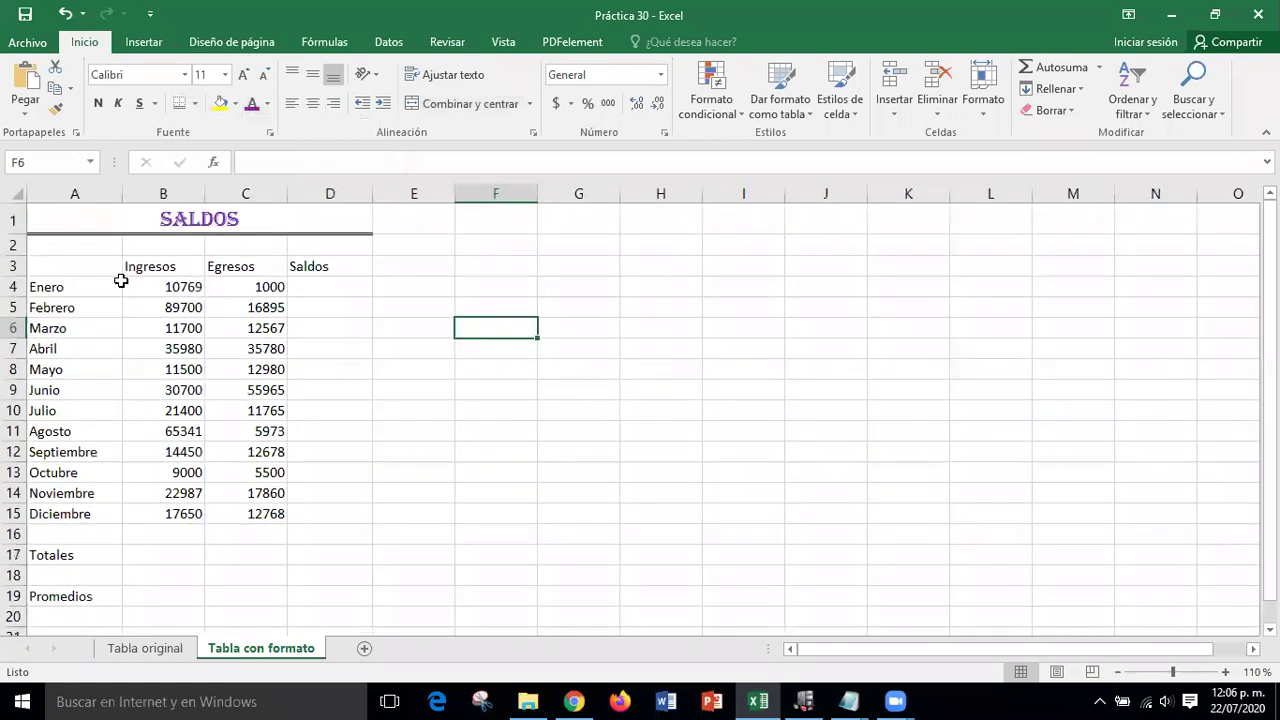
left_click_drag(83, 286, 150, 307)
left_click_drag(304, 324, 343, 510)
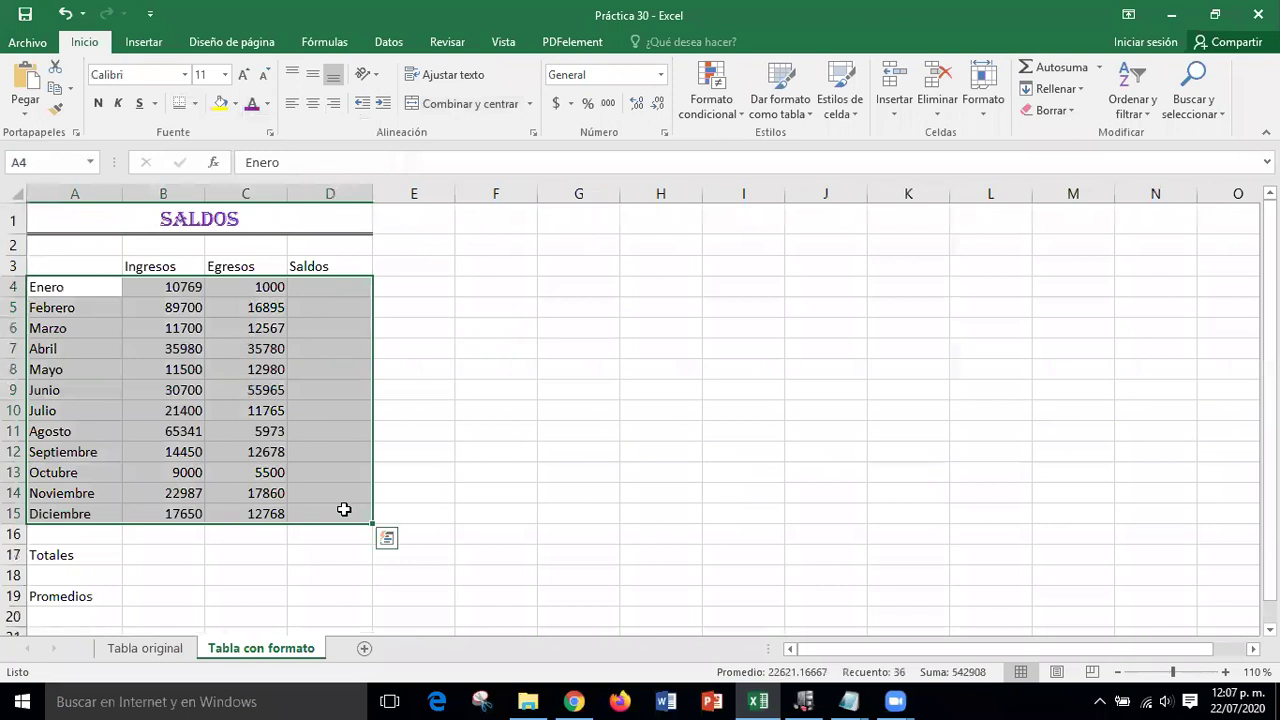
left_click(177, 265, "ctrl")
left_click_drag(177, 265, 323, 273)
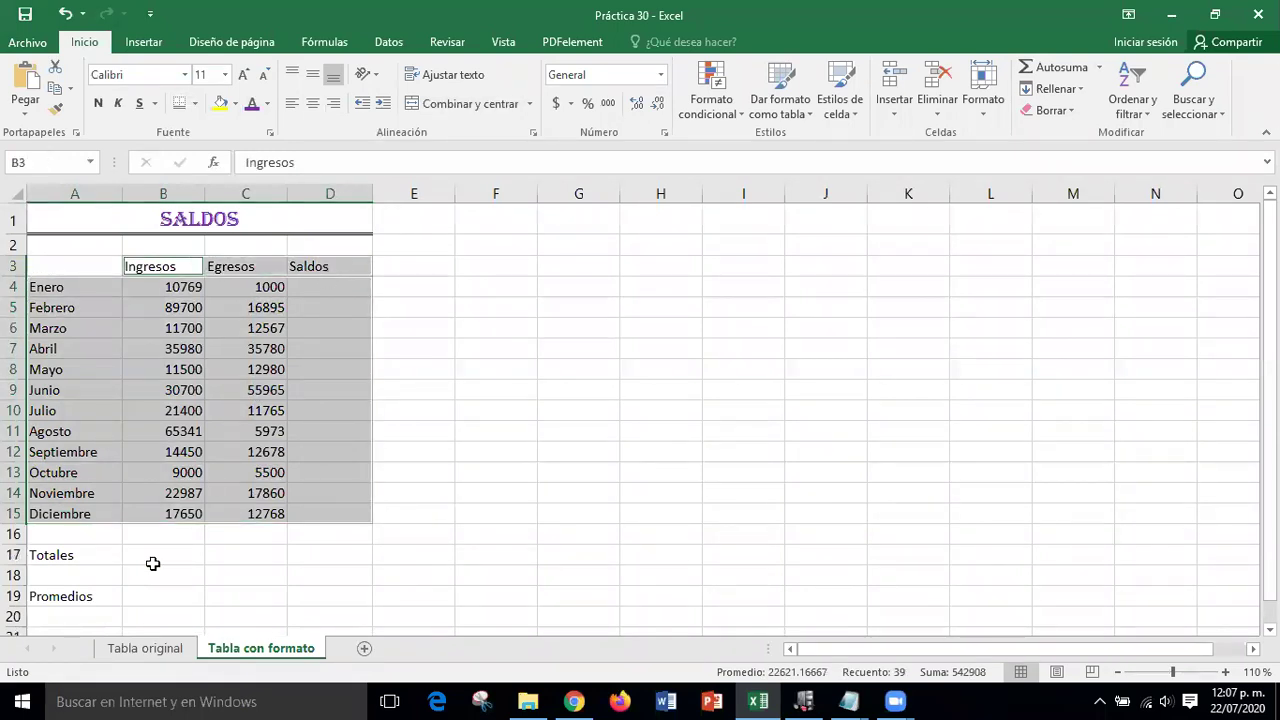
left_click(74, 555, "ctrl")
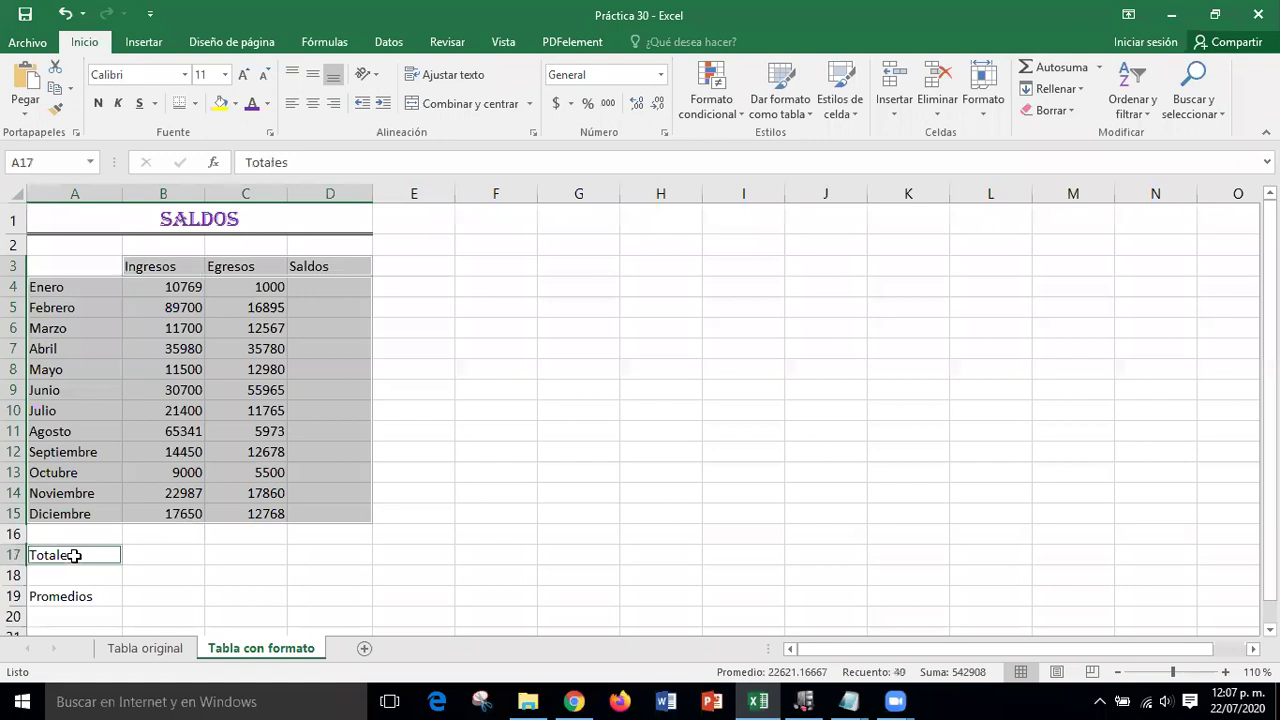
left_click_drag(74, 555, 306, 554)
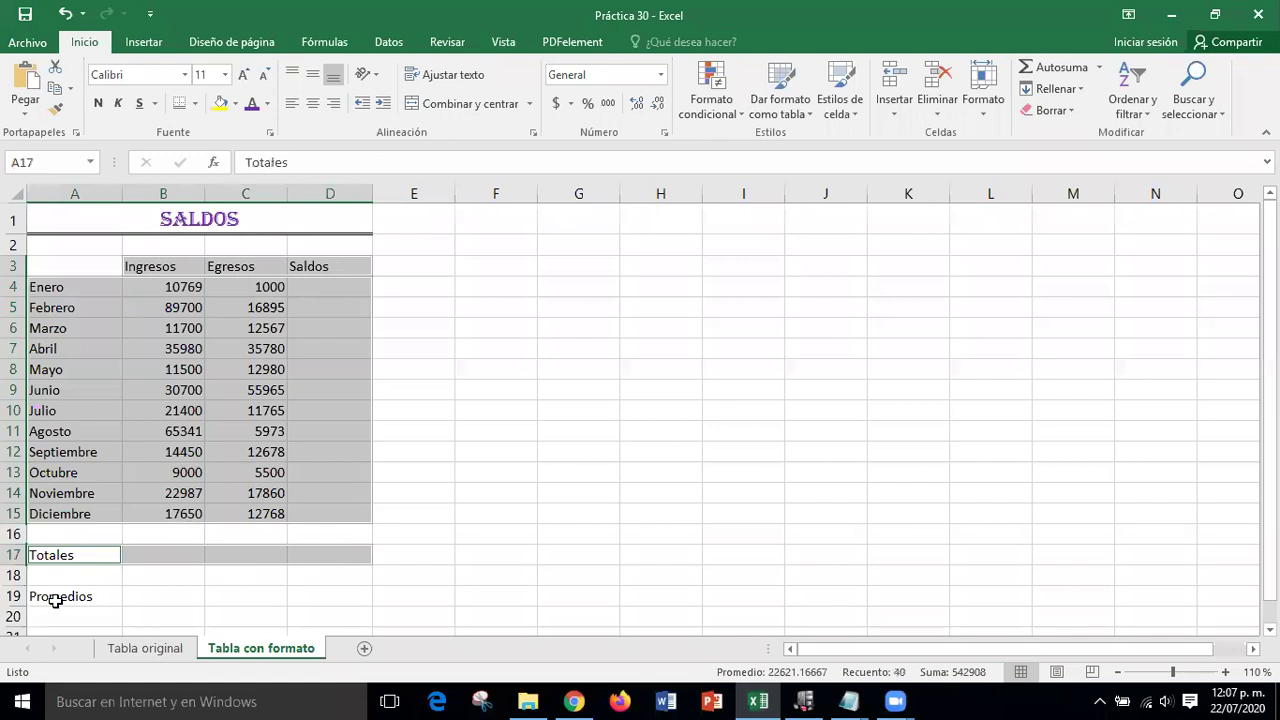
left_click_drag(55, 600, 308, 597)
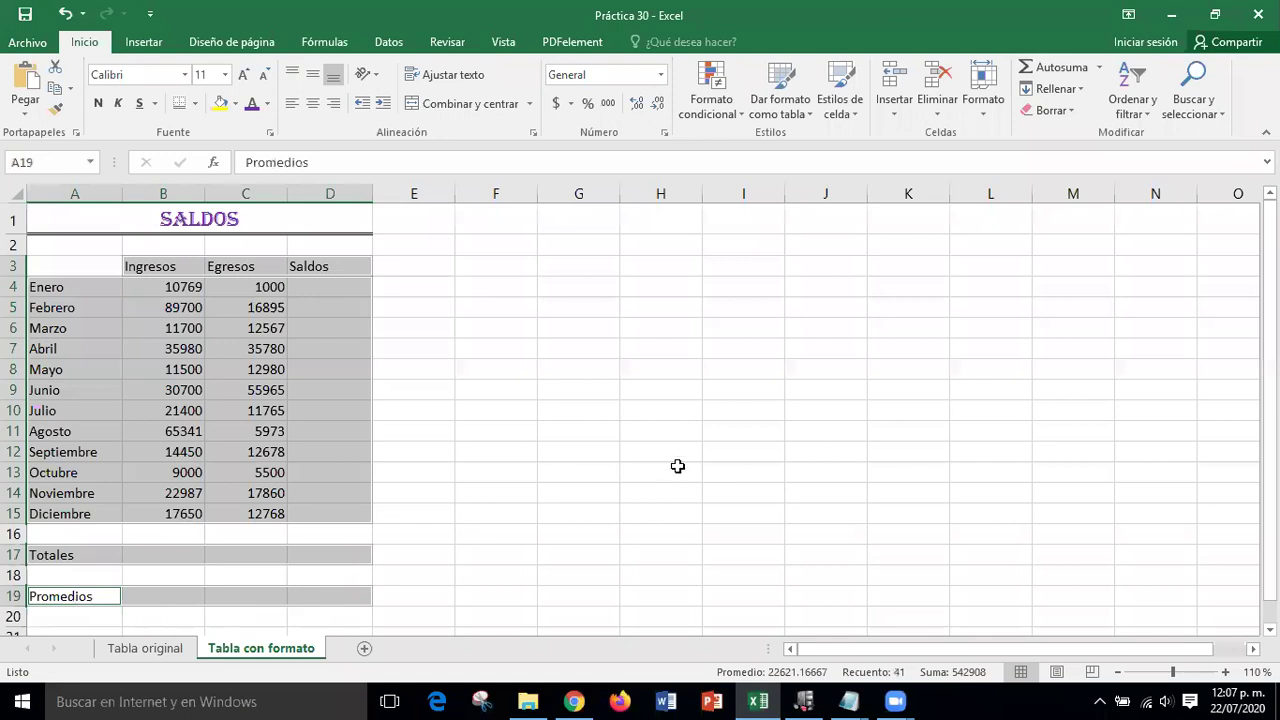
left_click(185, 75)
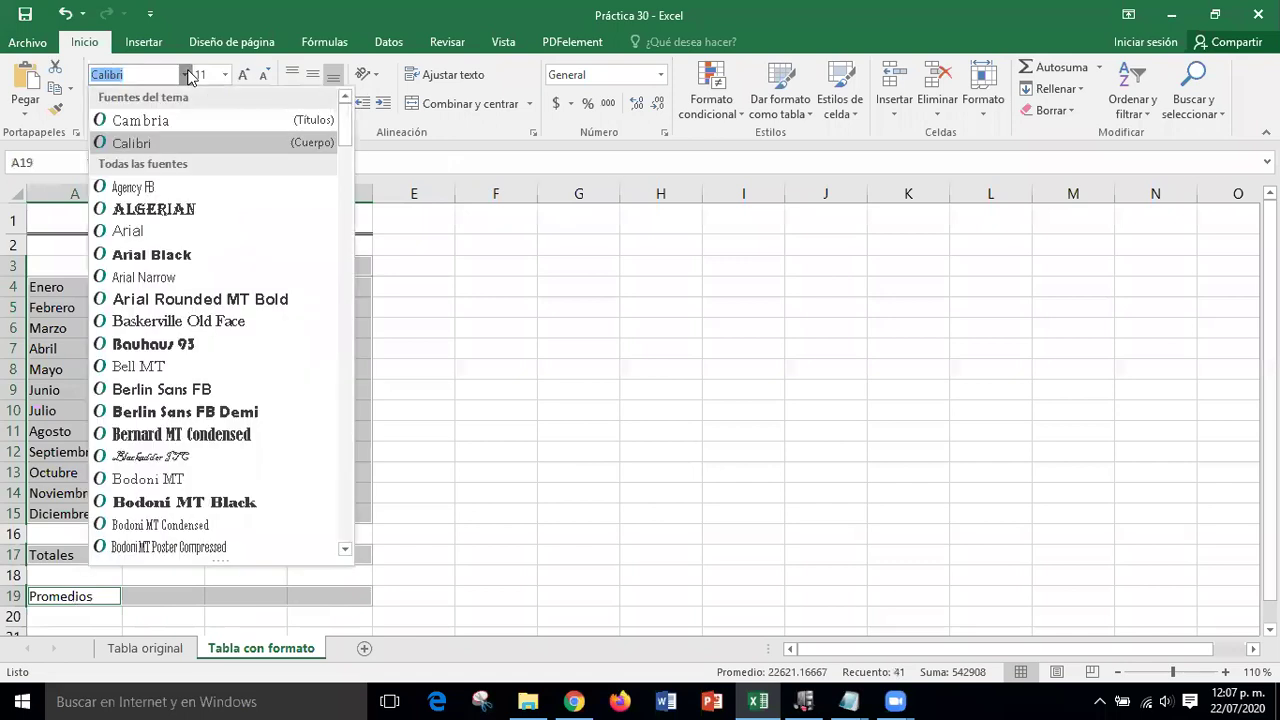
left_click(150, 231)
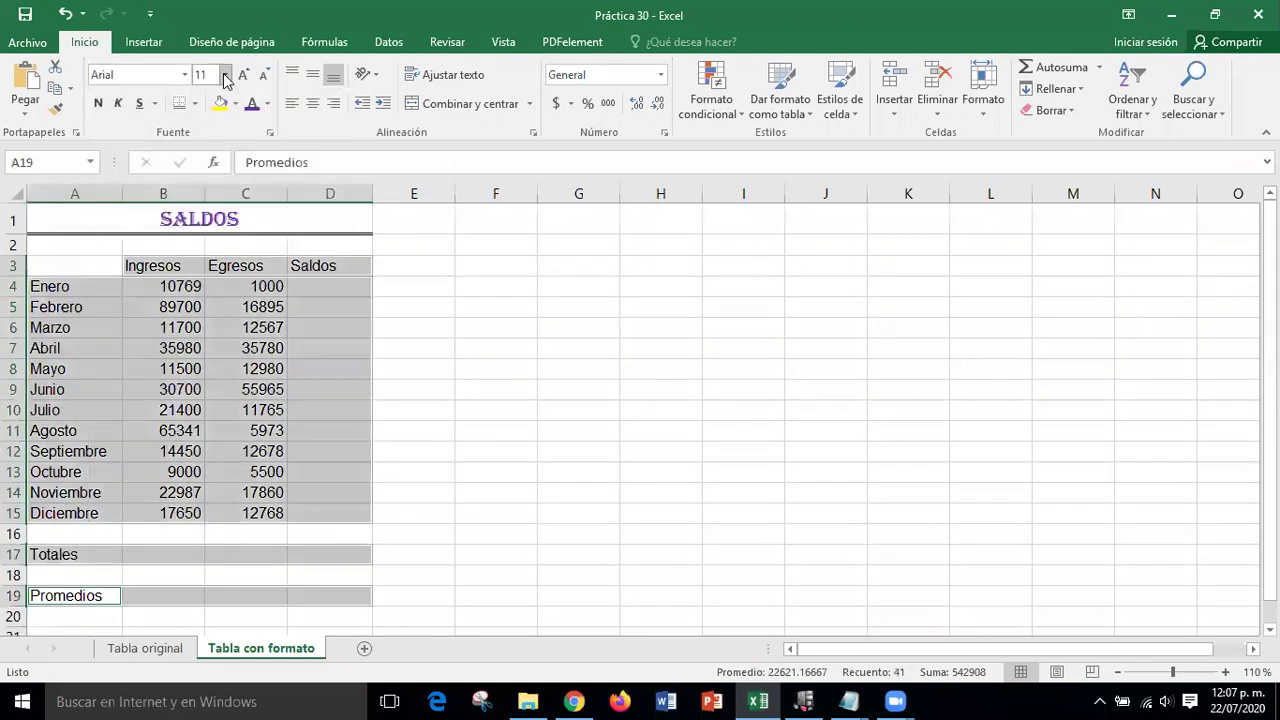
left_click(226, 76)
left_click(205, 168)
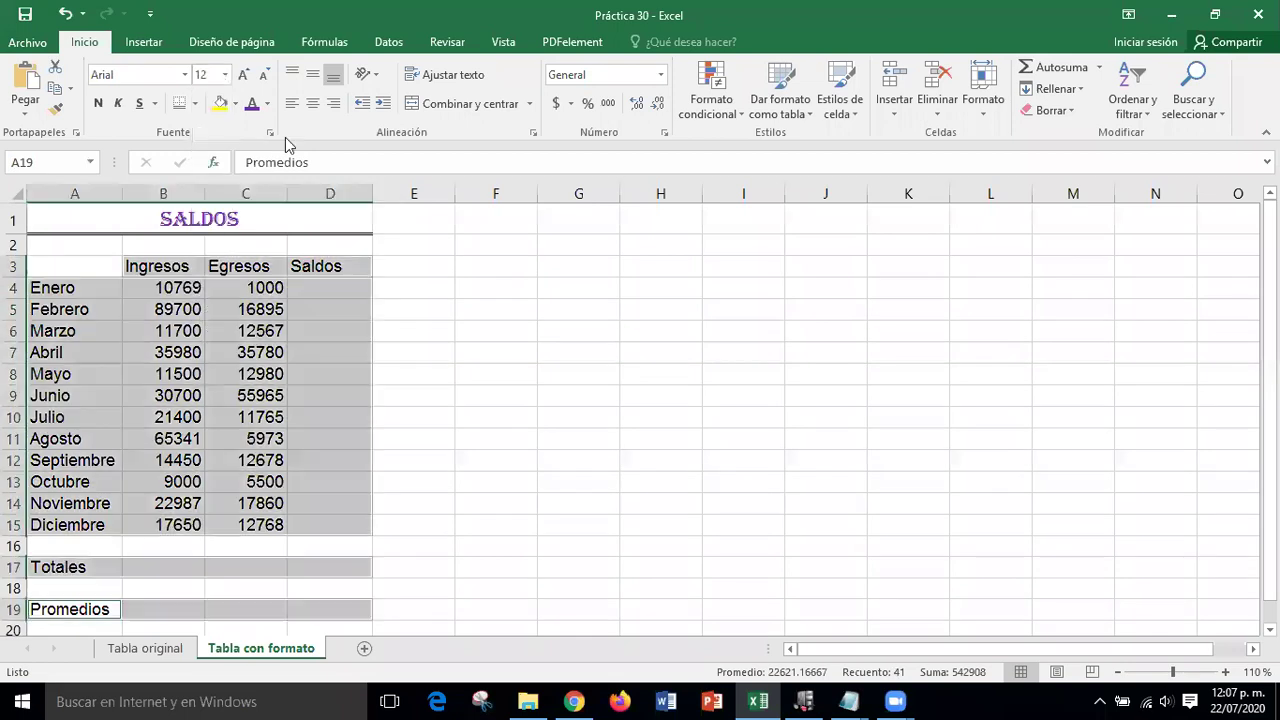
Center the contents of the selected table ranges horizontally and apply all borders to them.
left_click(314, 104)
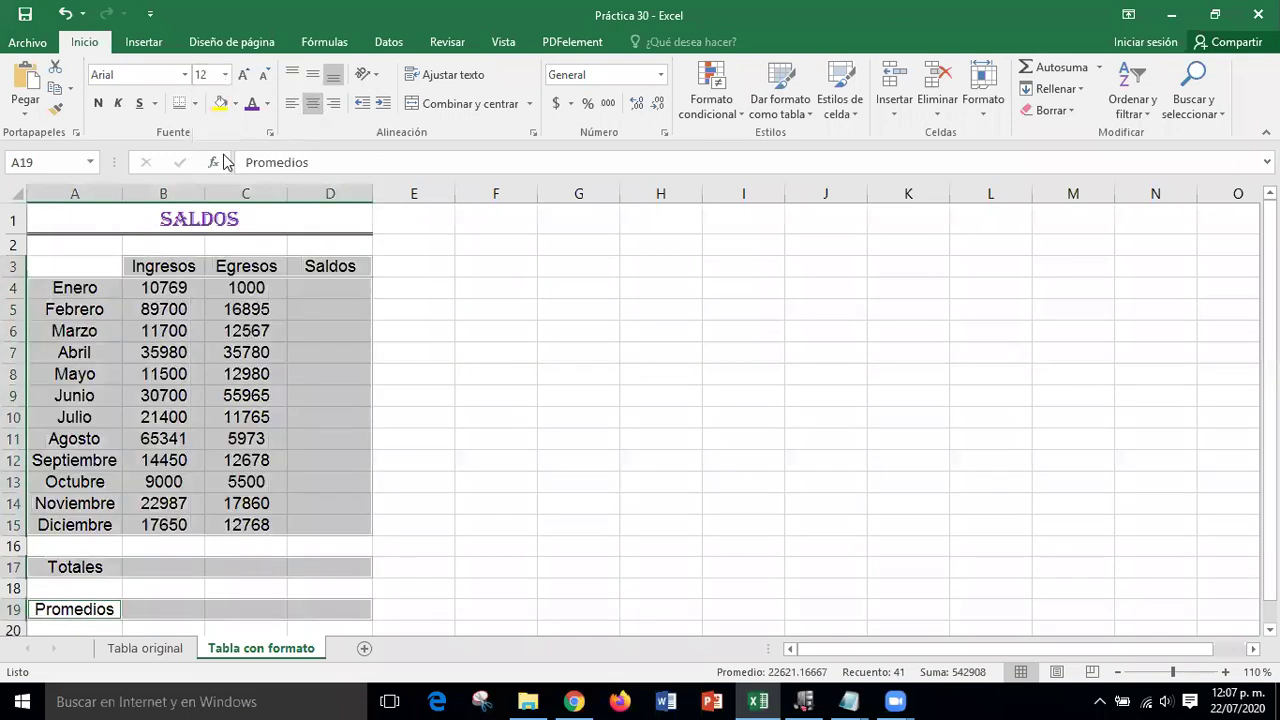
left_click(194, 103)
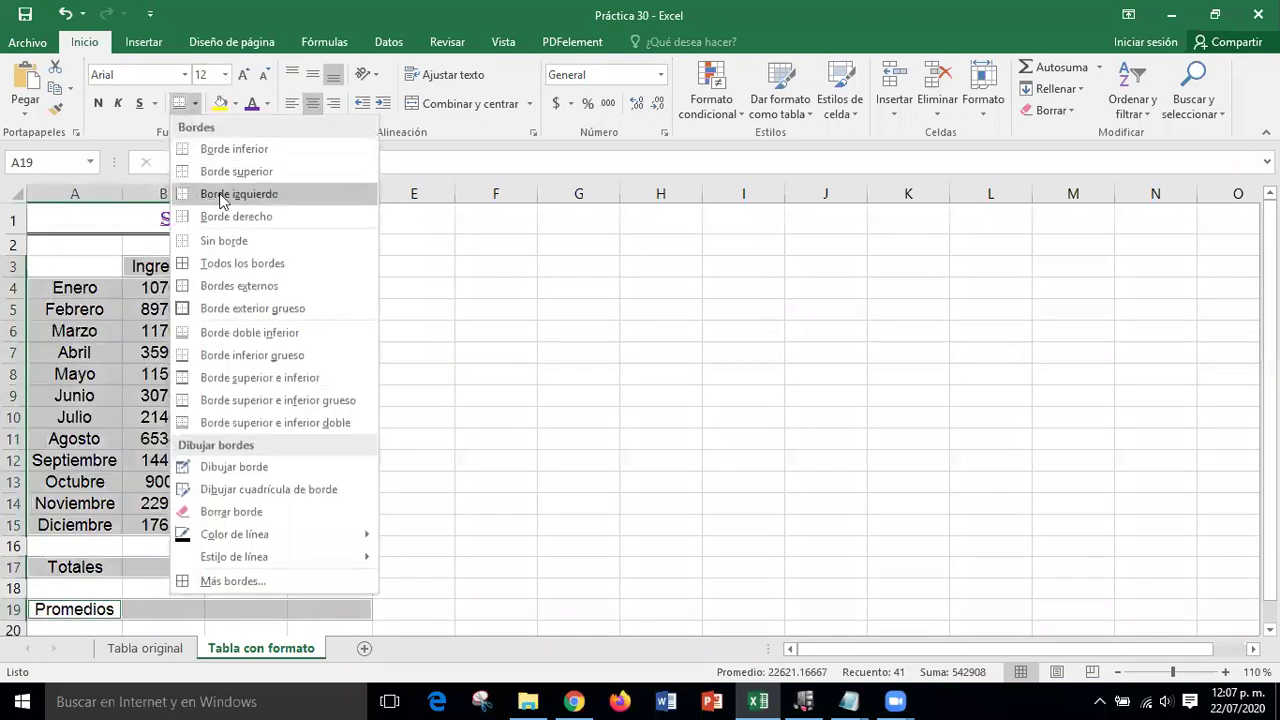
left_click(244, 265)
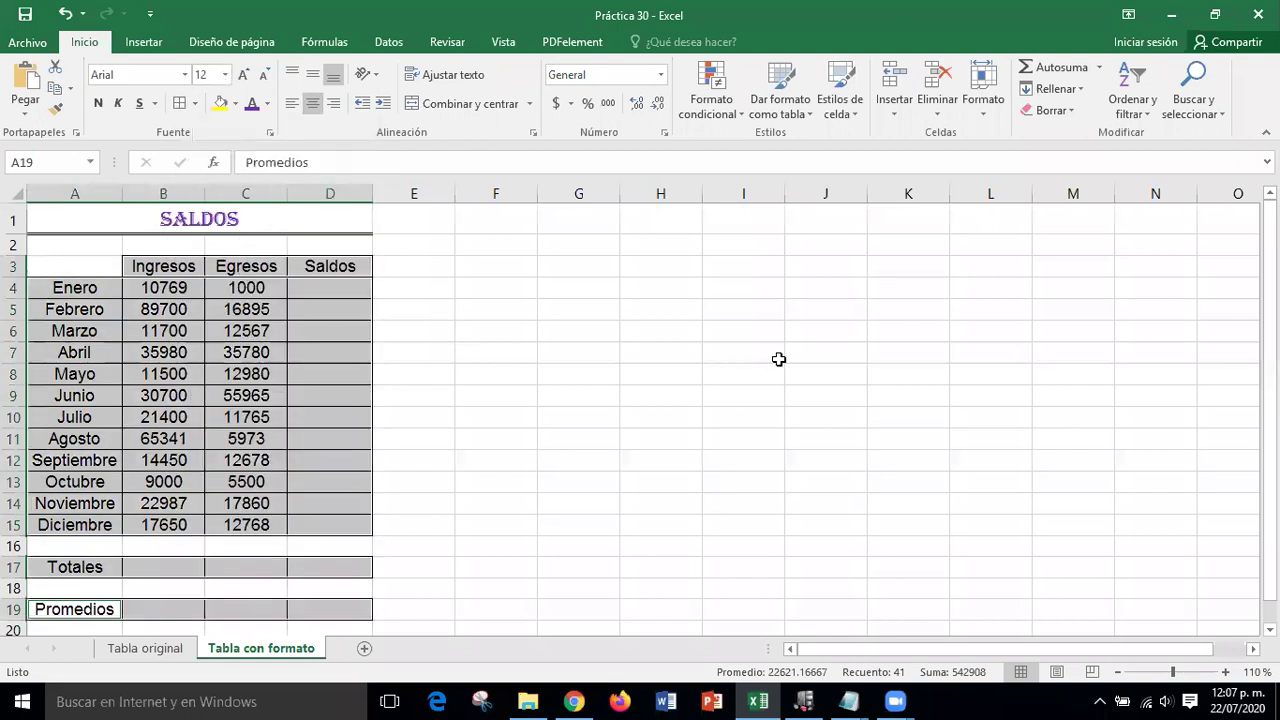
Format the selected table ranges as Moneda with the $ symbol, 0 decimal places and negative numbers in red with a minus sign.
left_click(982, 116)
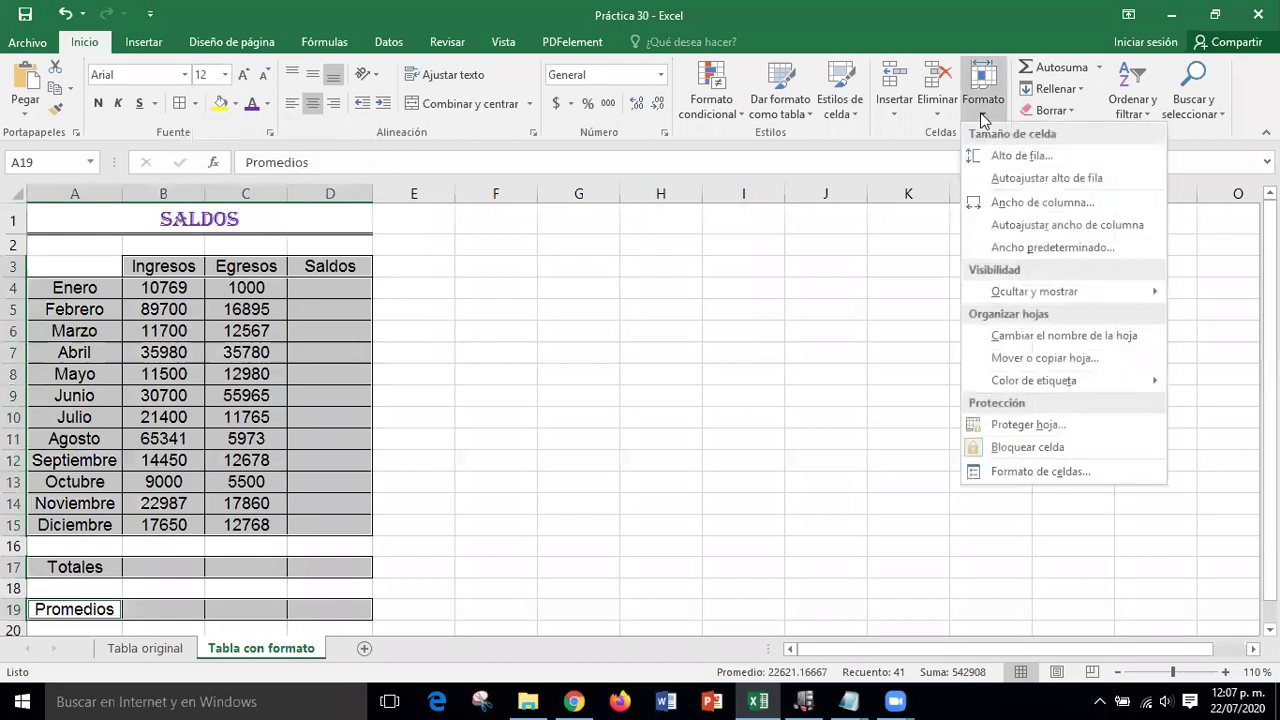
left_click(1006, 472)
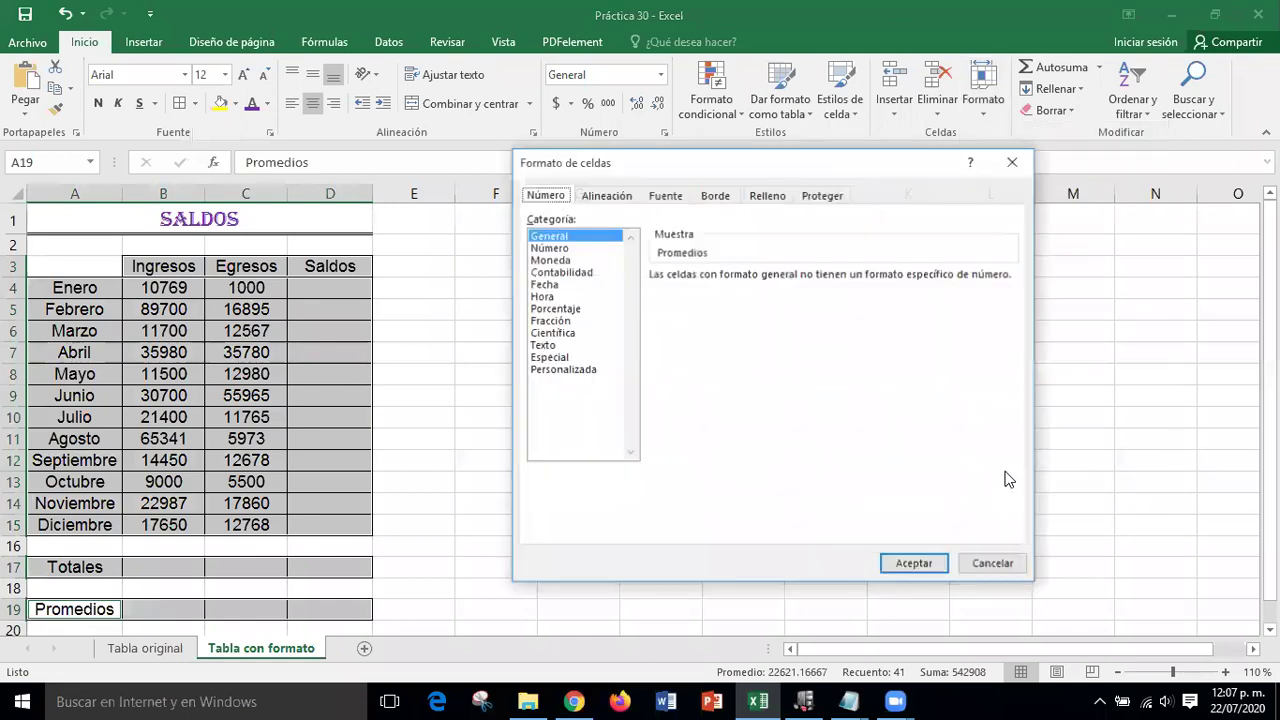
left_click(550, 262)
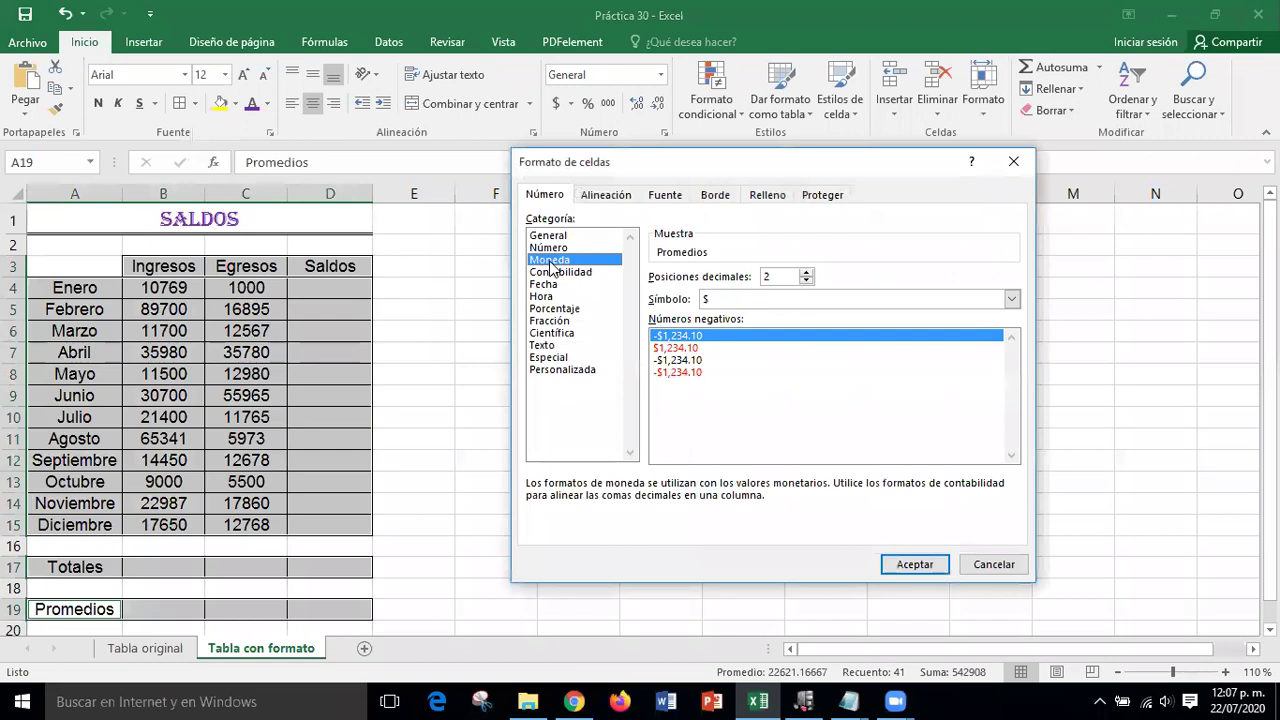
left_click(806, 281)
left_click(806, 281)
left_click(667, 372)
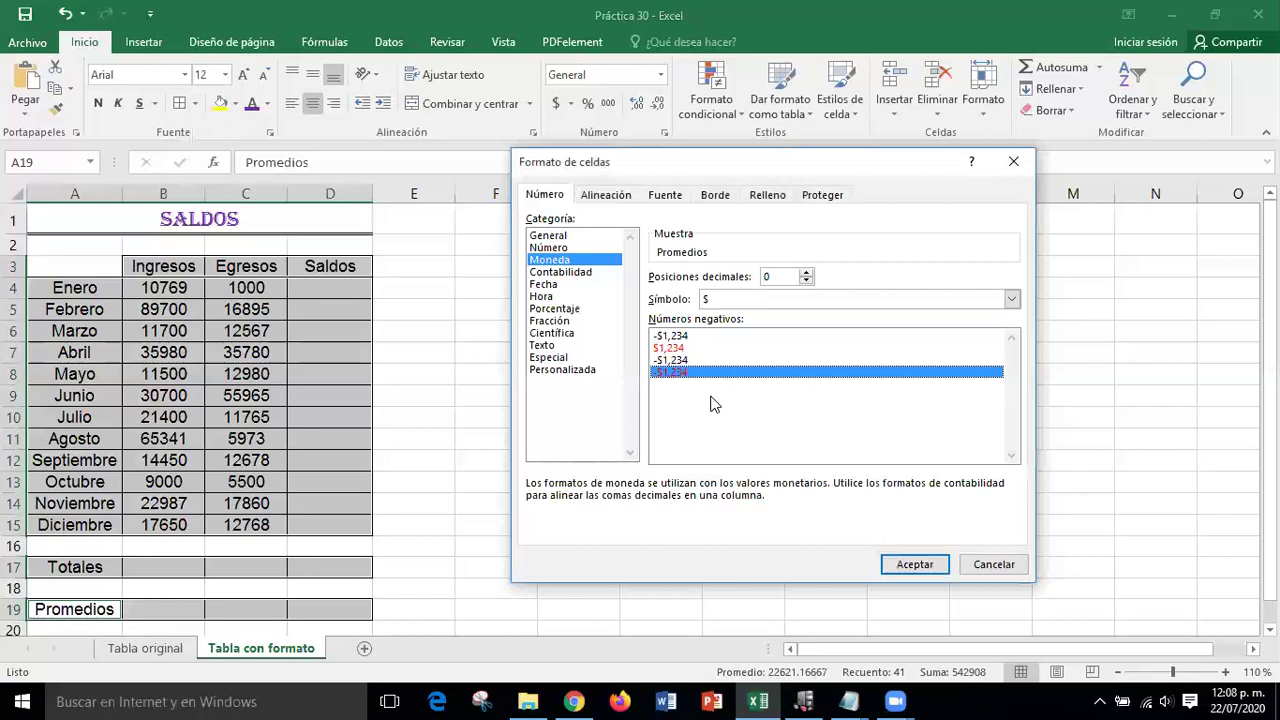
left_click(894, 565)
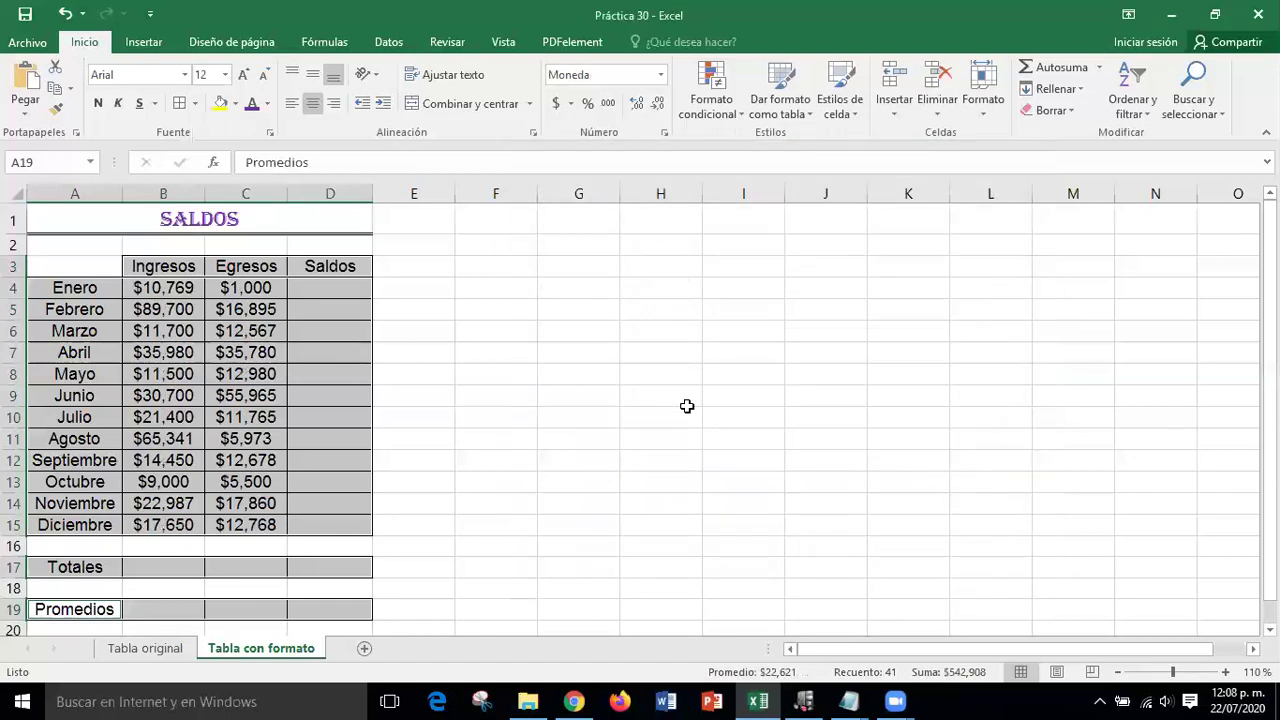
left_click(687, 404)
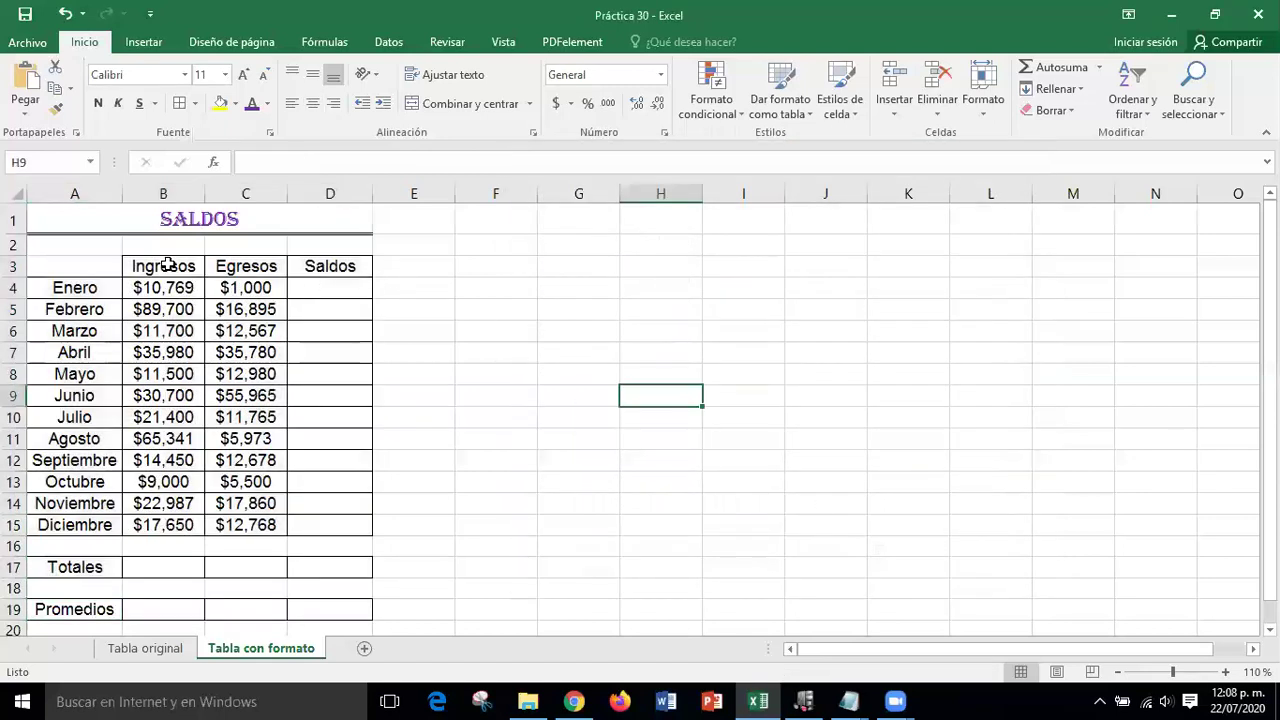
Make the Ingresos, Egresos and Saldos headers in B3:D3 bold with a standard light blue fill.
left_click_drag(168, 264, 340, 266)
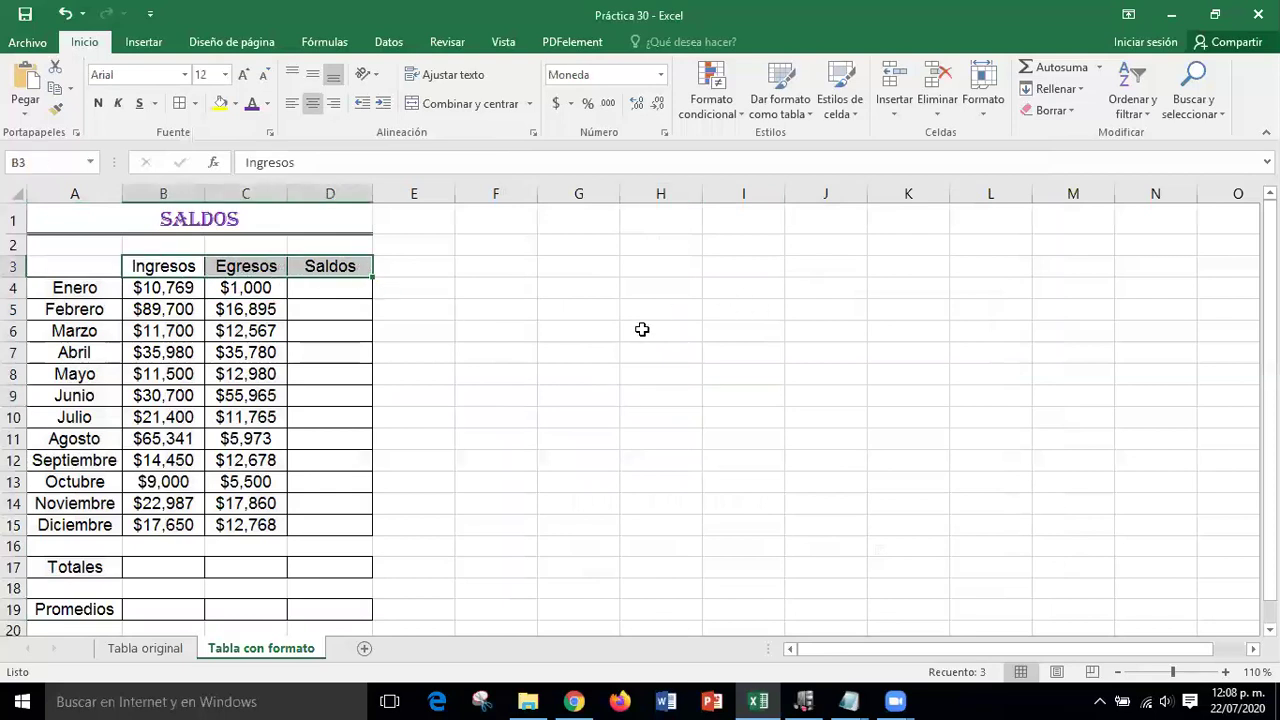
left_click(97, 104)
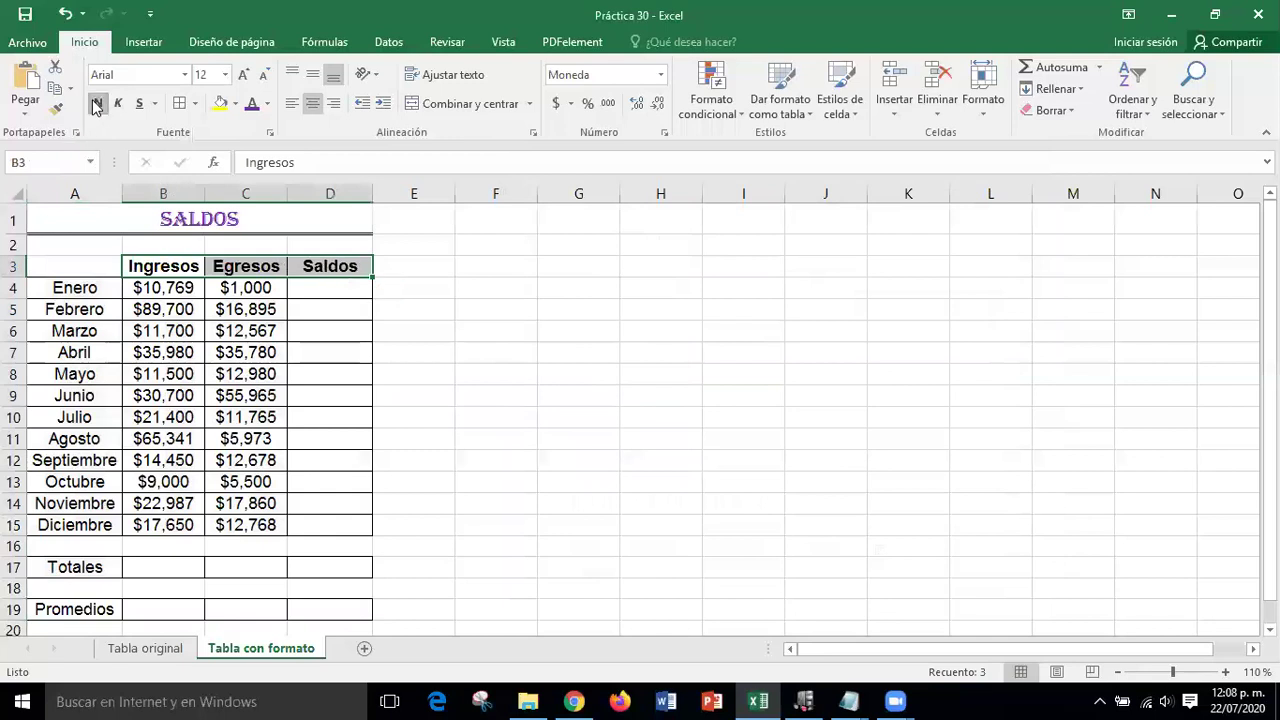
left_click(236, 104)
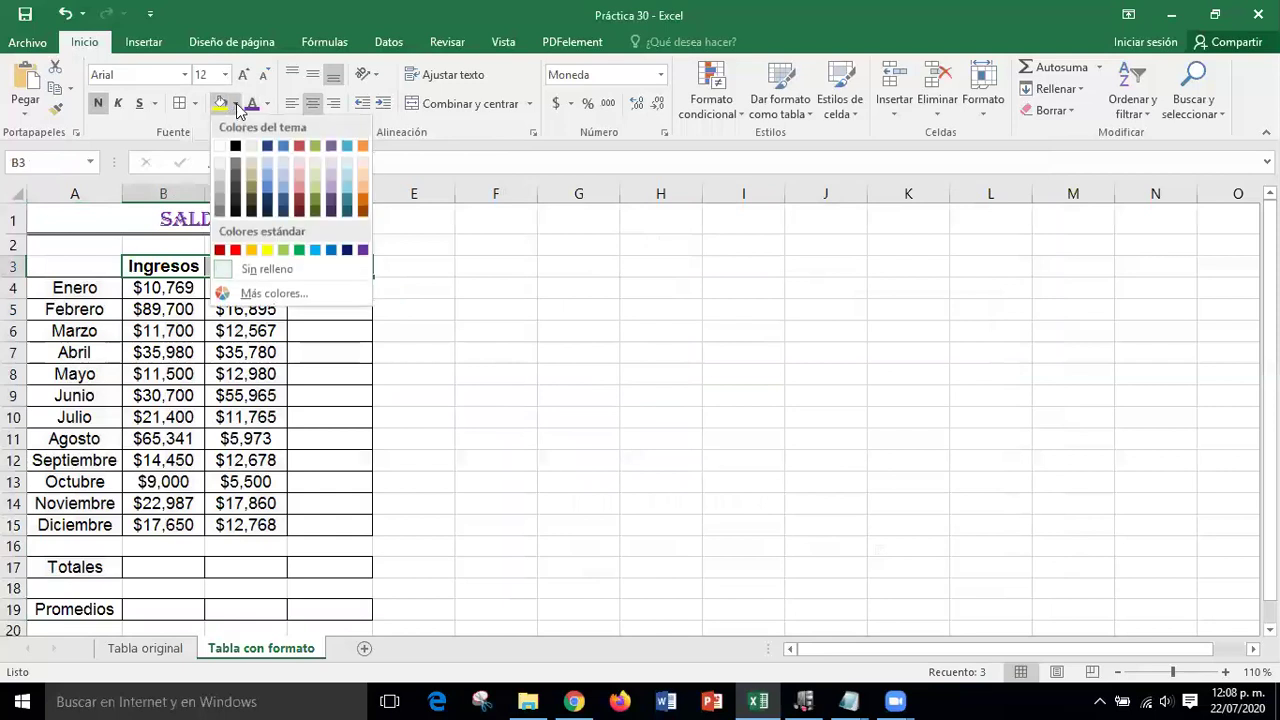
left_click(313, 250)
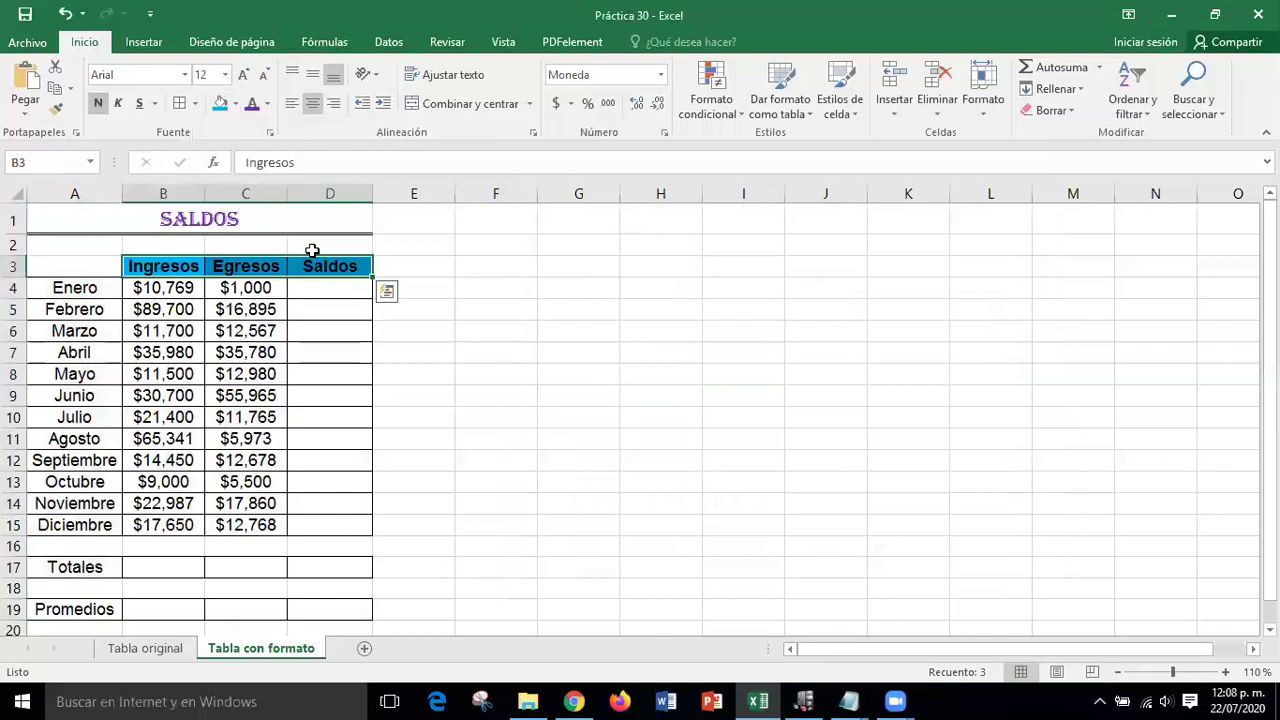
left_click(790, 351)
Left-align the month names in A4:A15 and give them a standard yellow fill.
left_click_drag(62, 288, 89, 524)
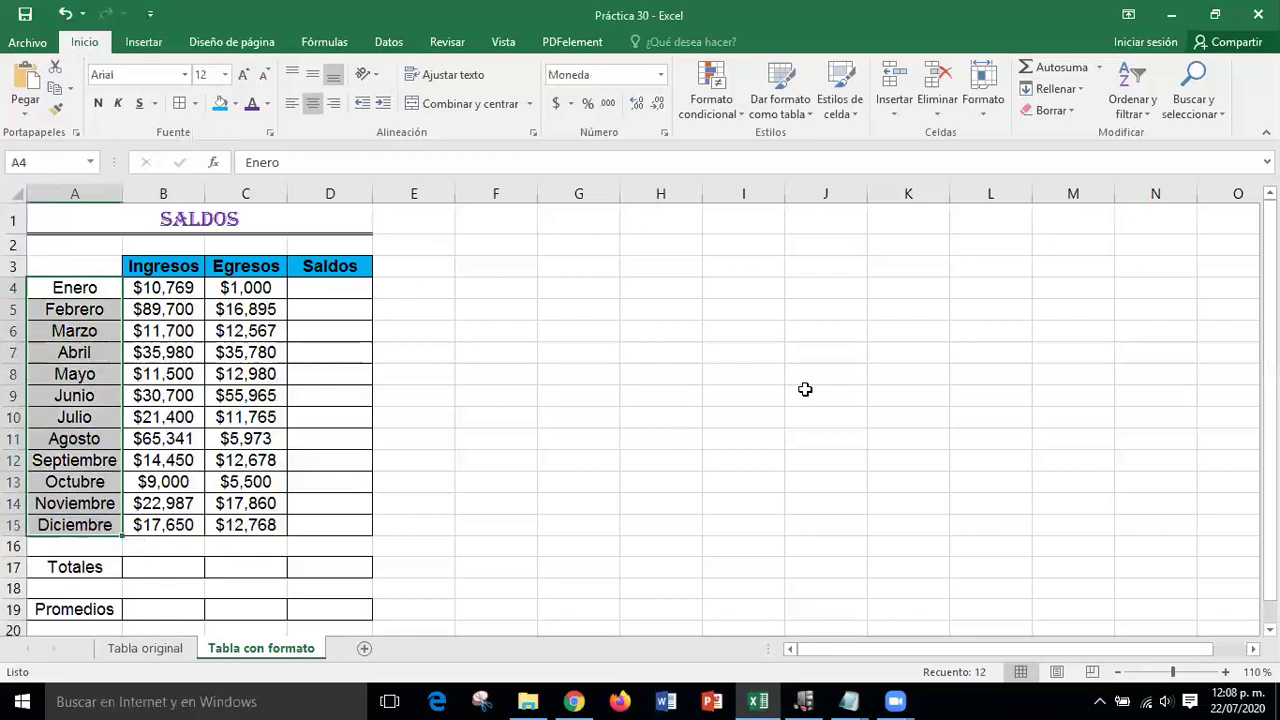
left_click(292, 104)
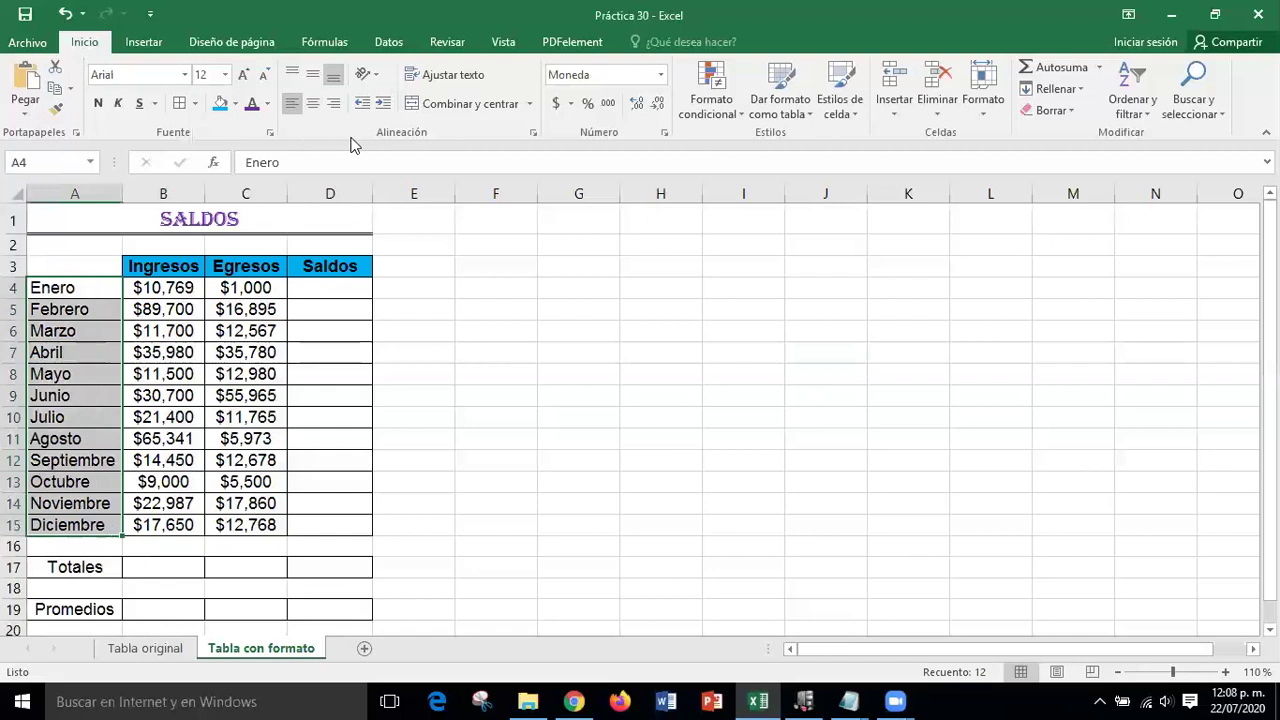
left_click(235, 104)
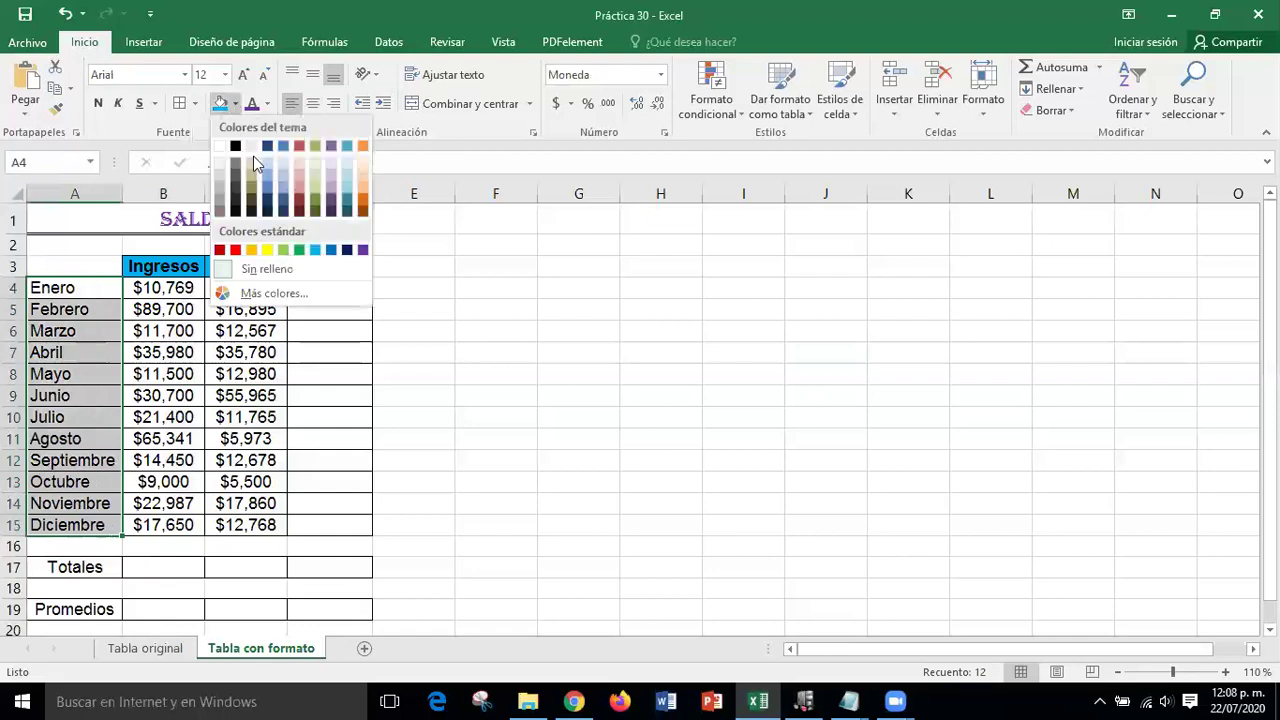
left_click(268, 246)
left_click(718, 436)
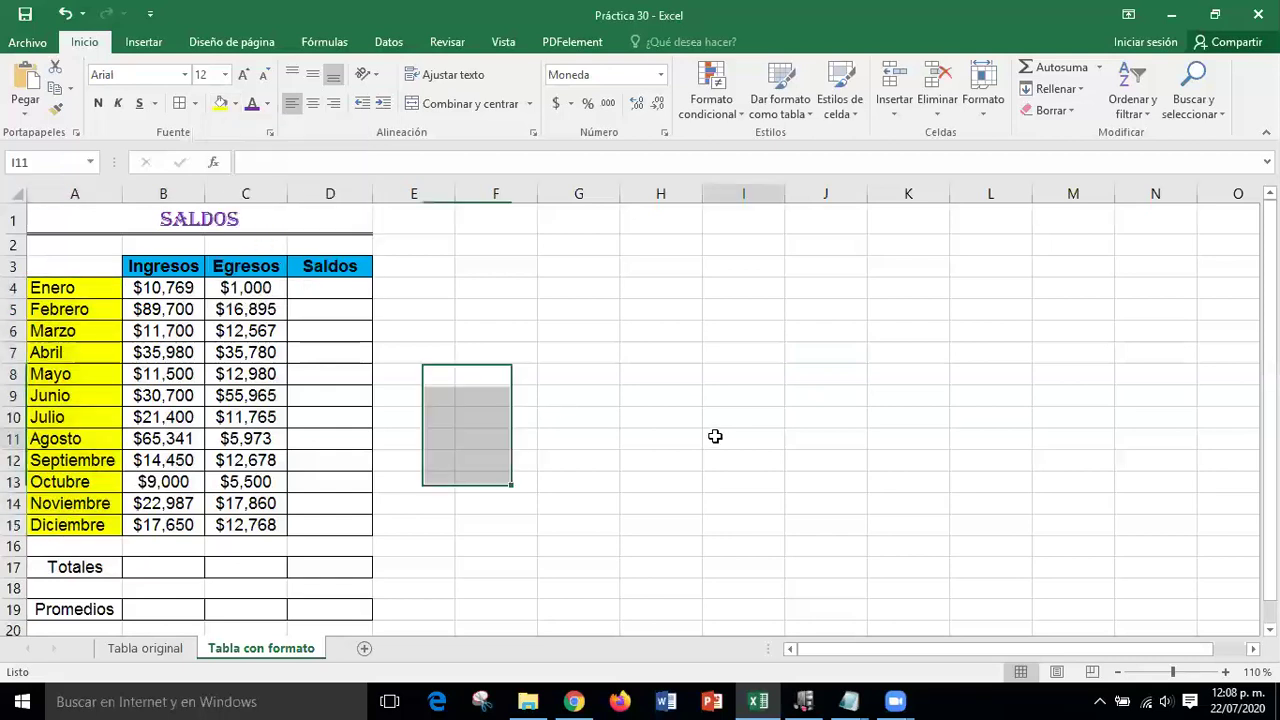
Left-align the Totales and Promedios labels in A17 and A19 and make them bold.
left_click(93, 567)
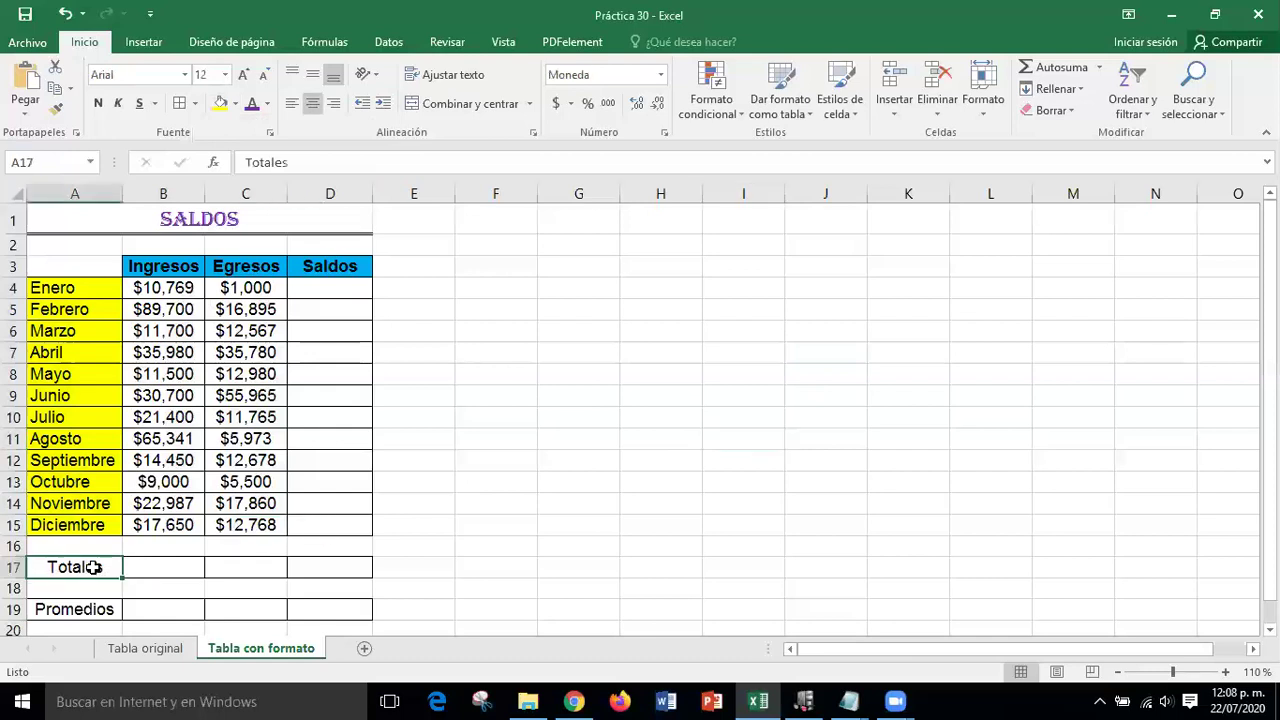
left_click(90, 609, "ctrl")
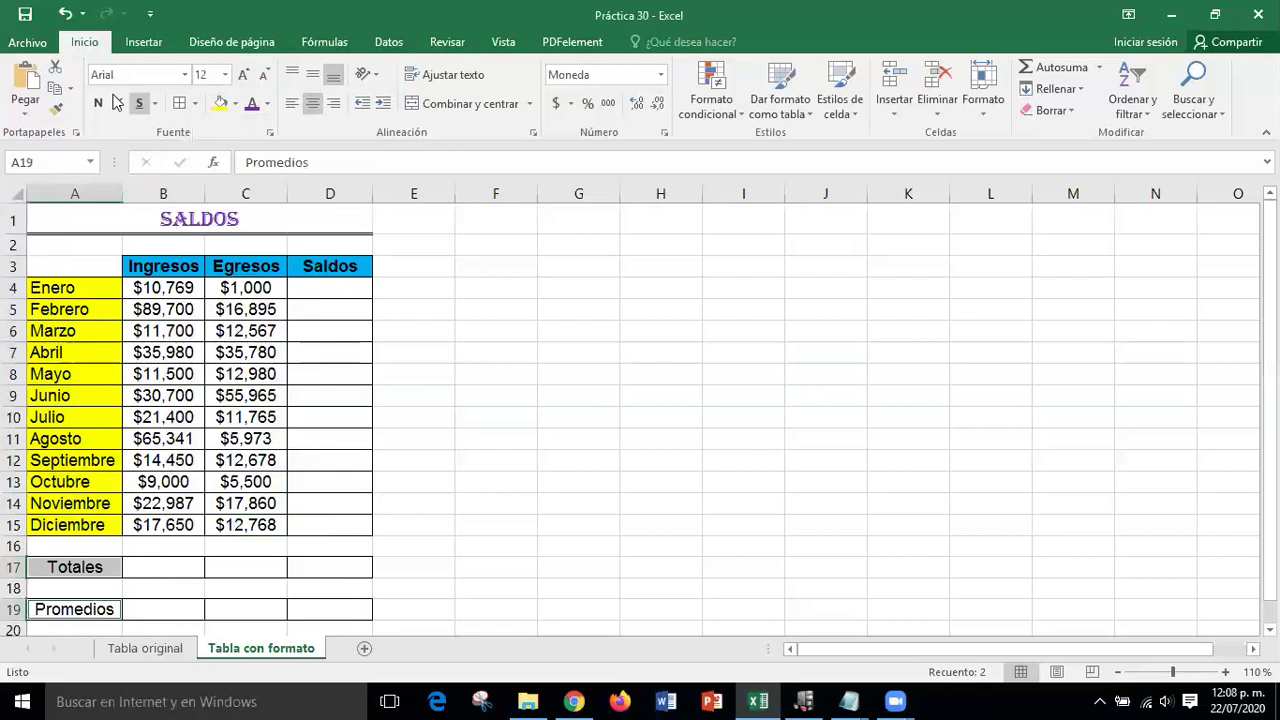
left_click(290, 106)
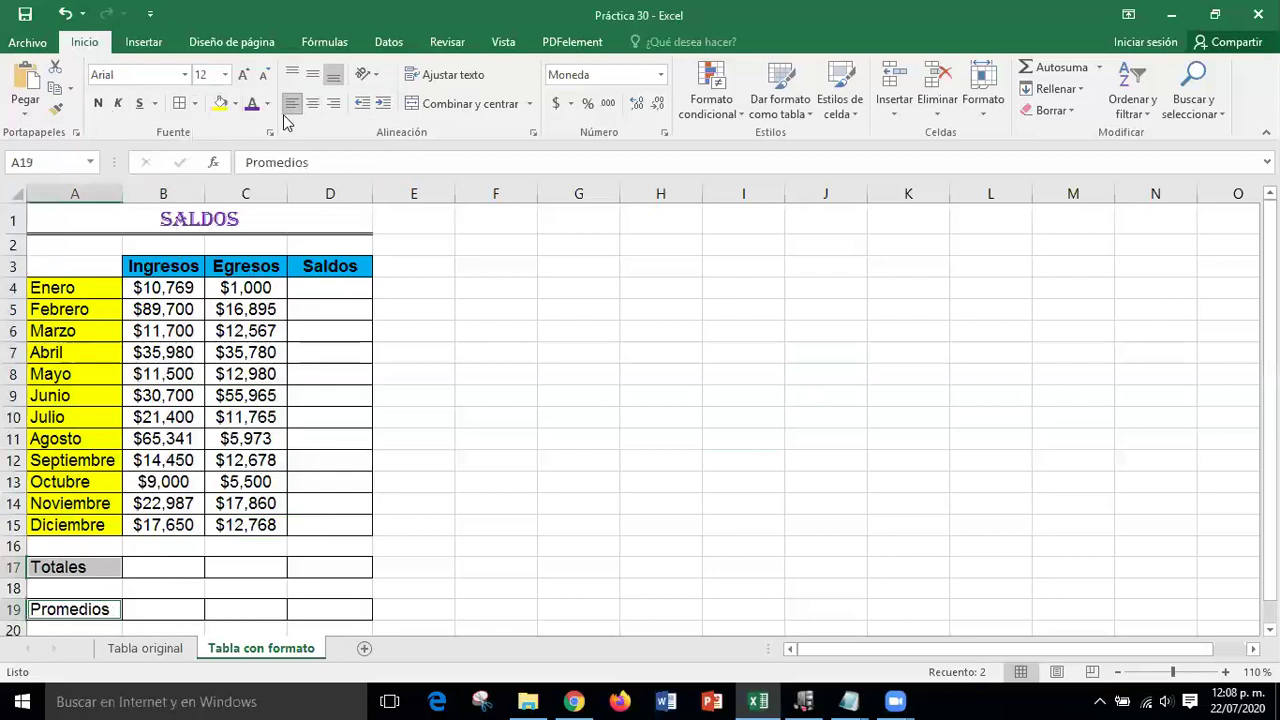
left_click(97, 104)
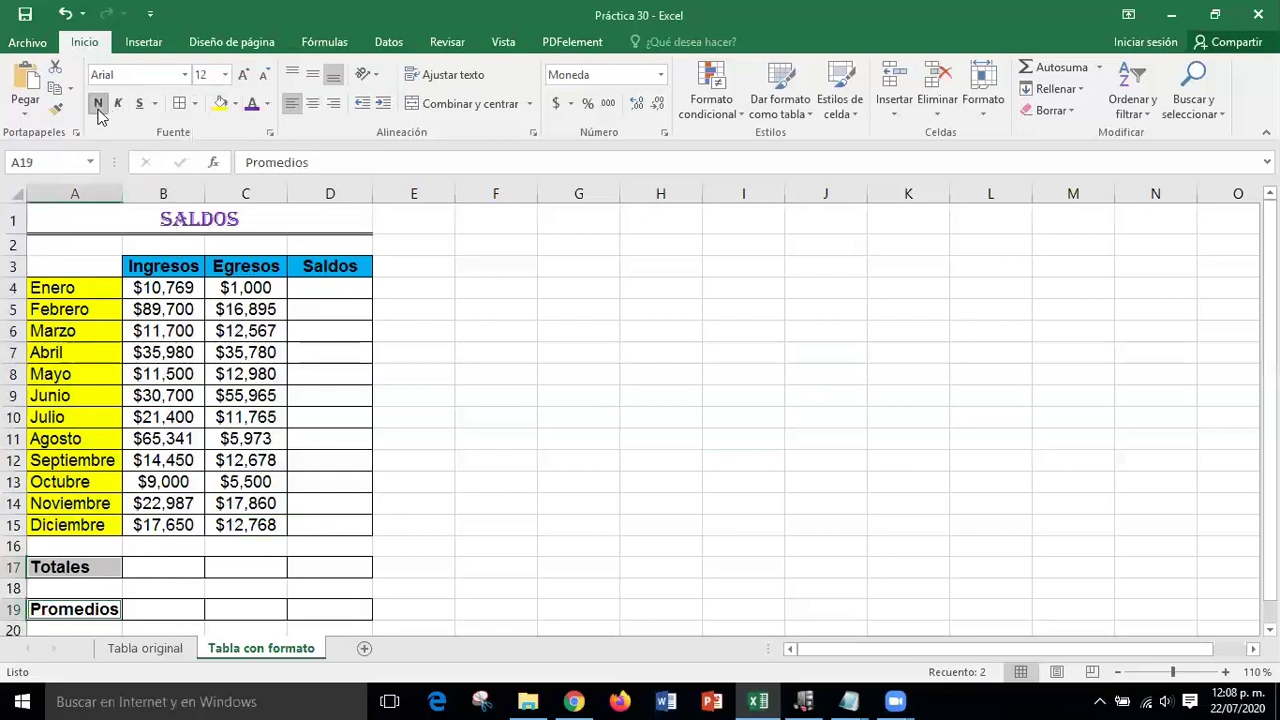
left_click(638, 392)
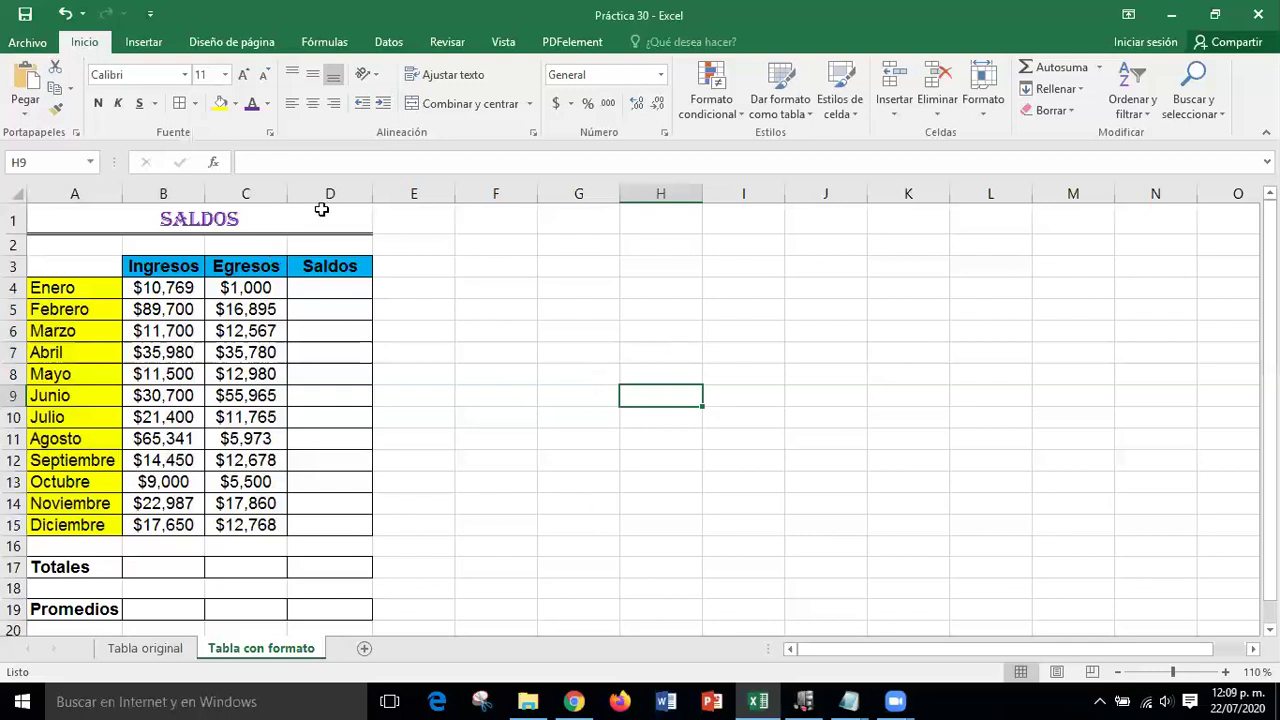
left_click(332, 194)
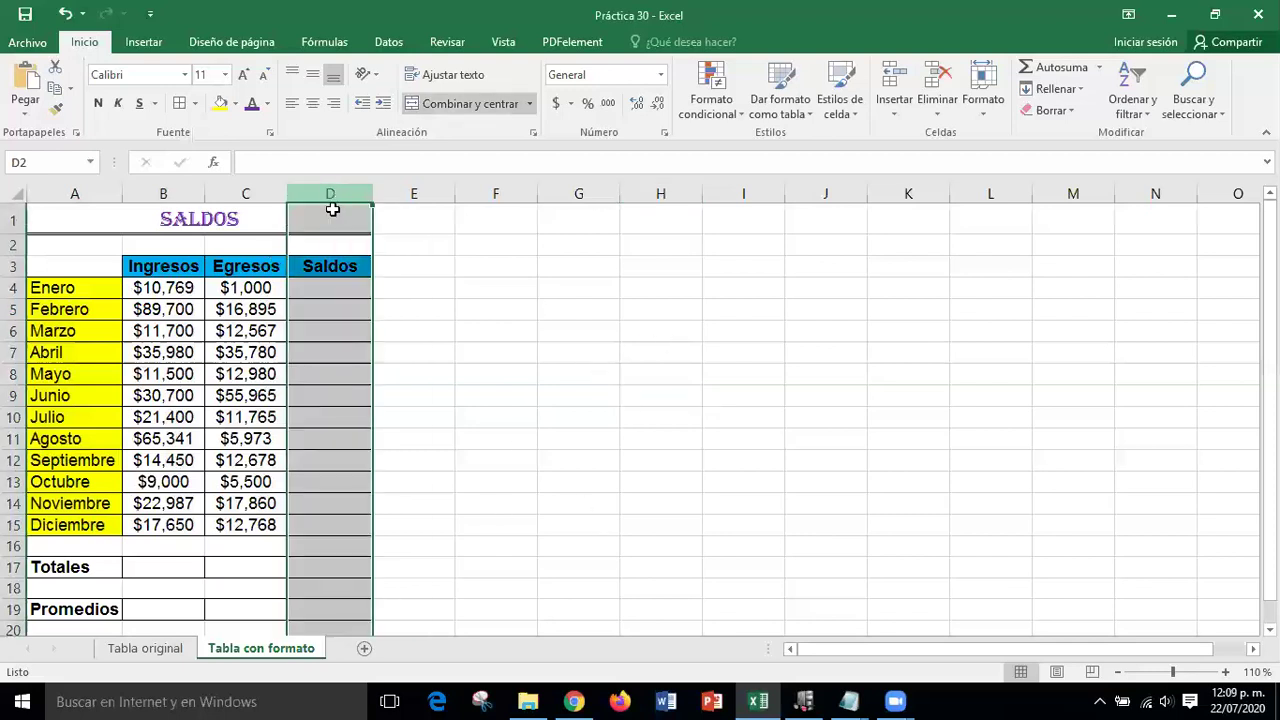
left_click(14, 567)
left_click(14, 610)
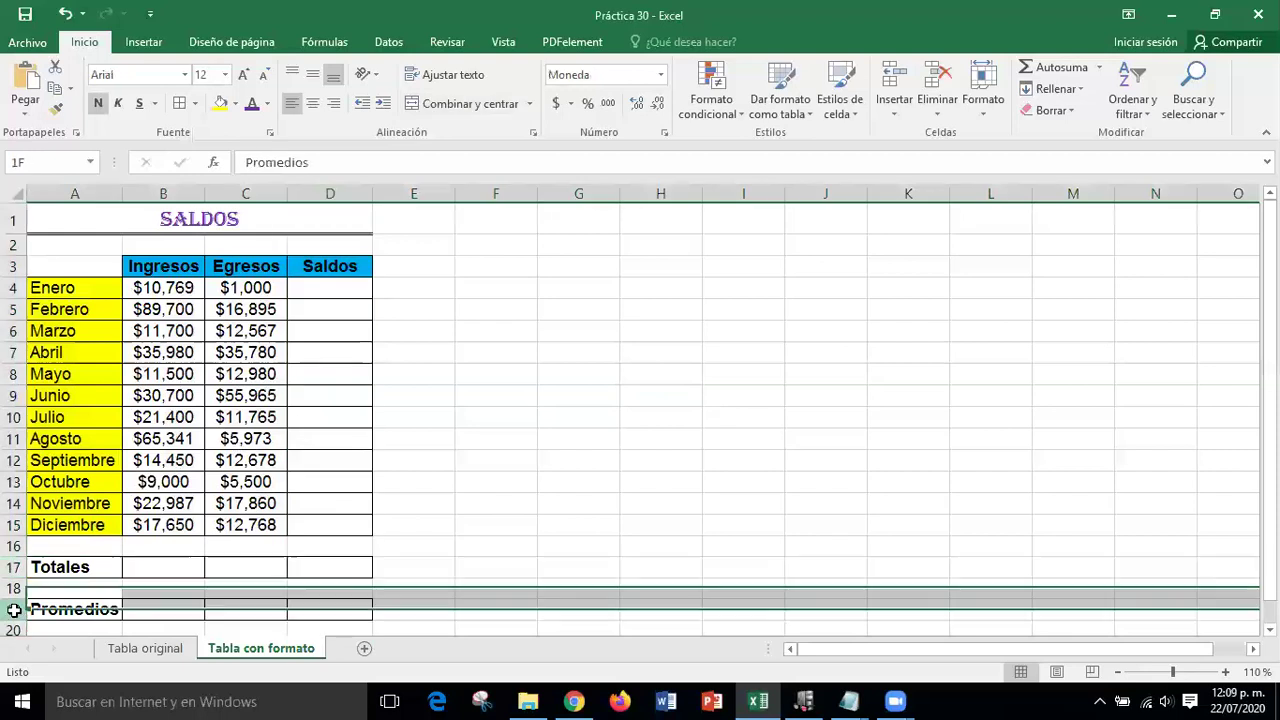
left_click(745, 395)
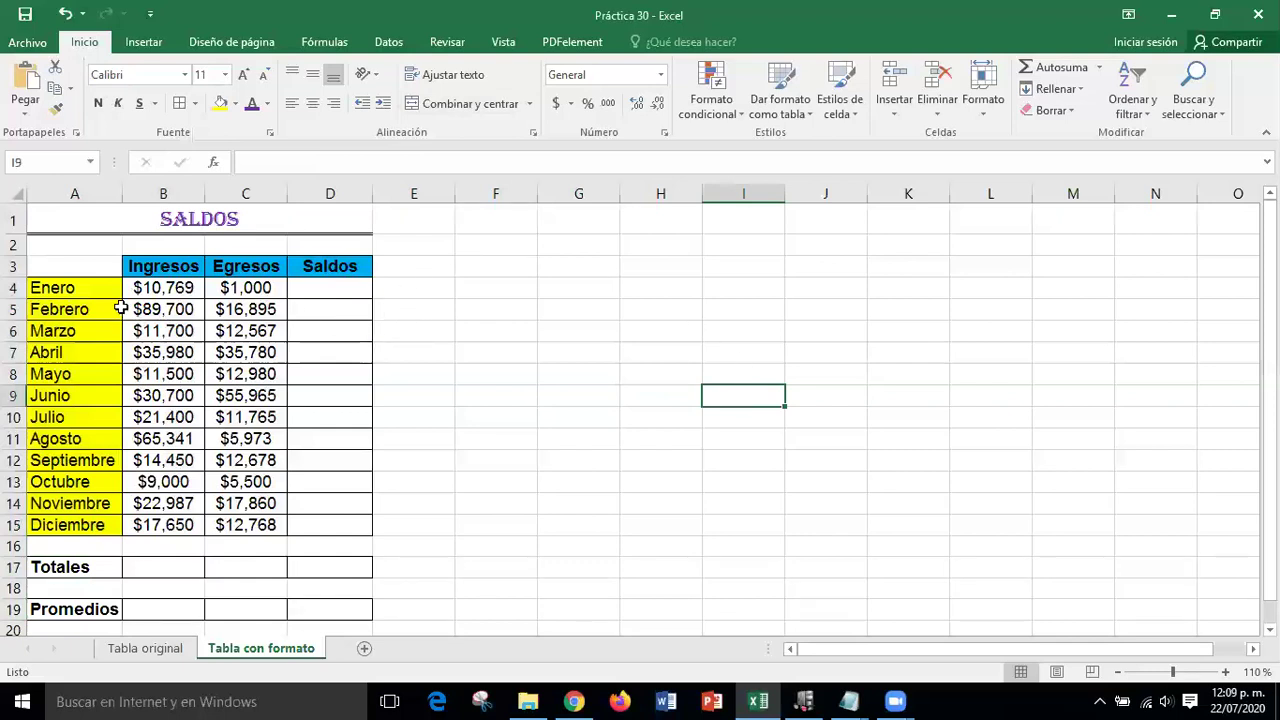
Make the month names Enero to Diciembre in A4:A15 bold.
left_click_drag(88, 284, 50, 525)
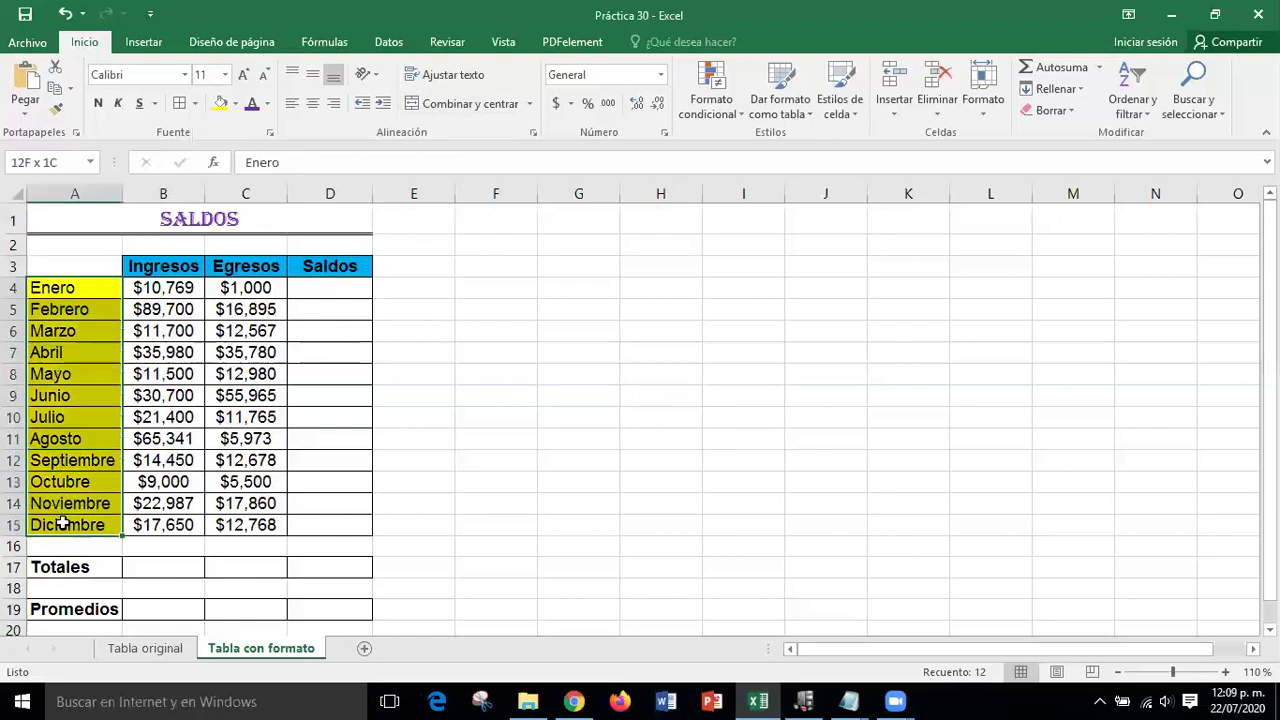
left_click(97, 103)
left_click(826, 374)
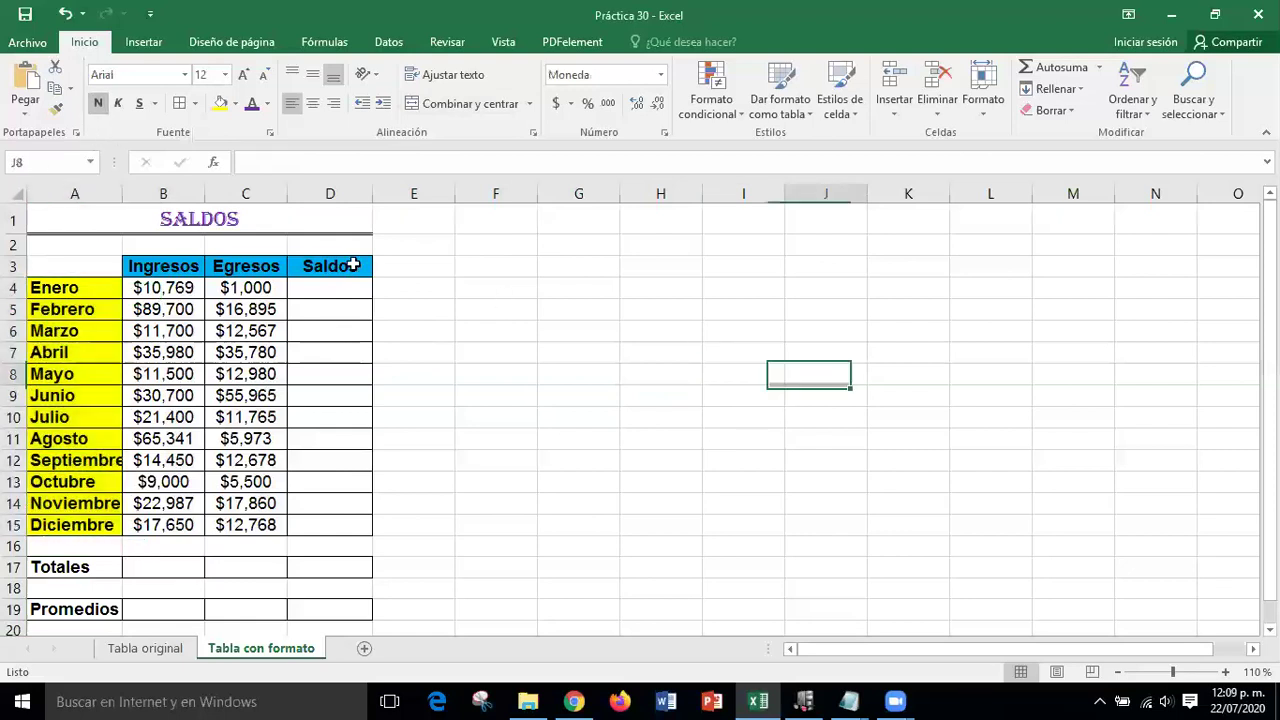
Set the empty result cells D4:D15, B17:D17 and B19:D19 to font size 14 and bold.
left_click_drag(324, 289, 330, 530)
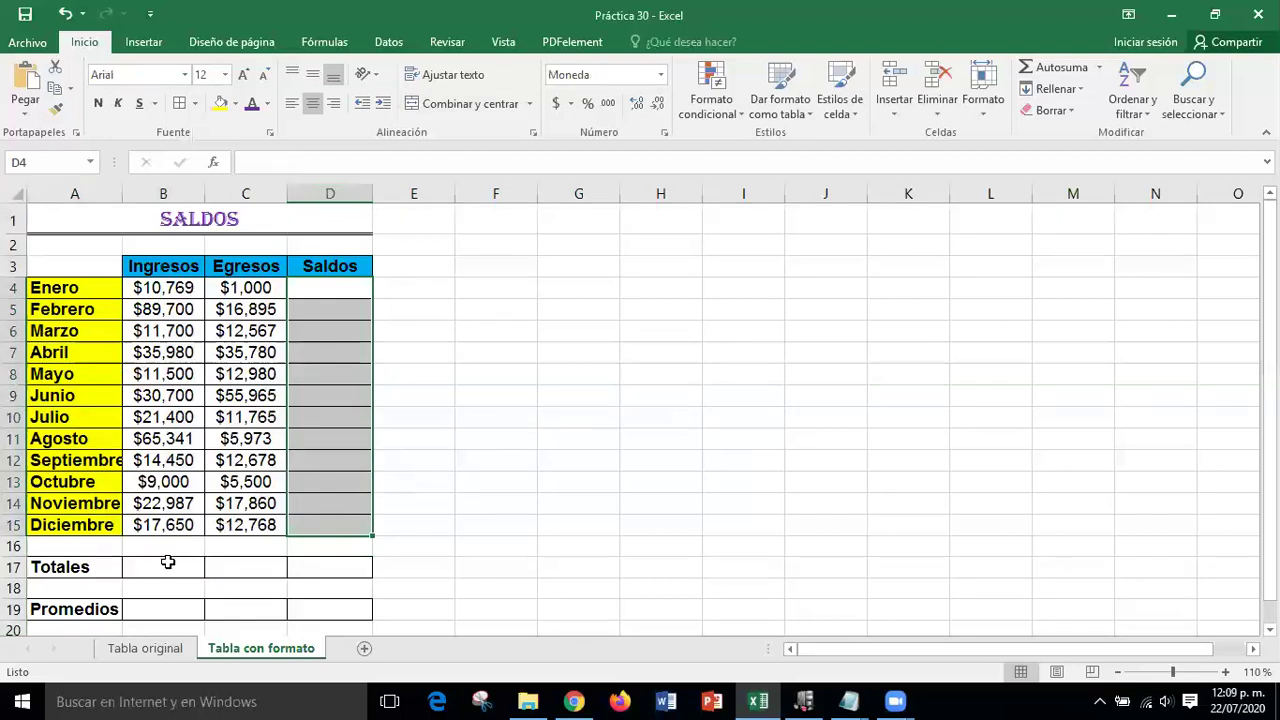
left_click_drag(151, 566, 317, 568)
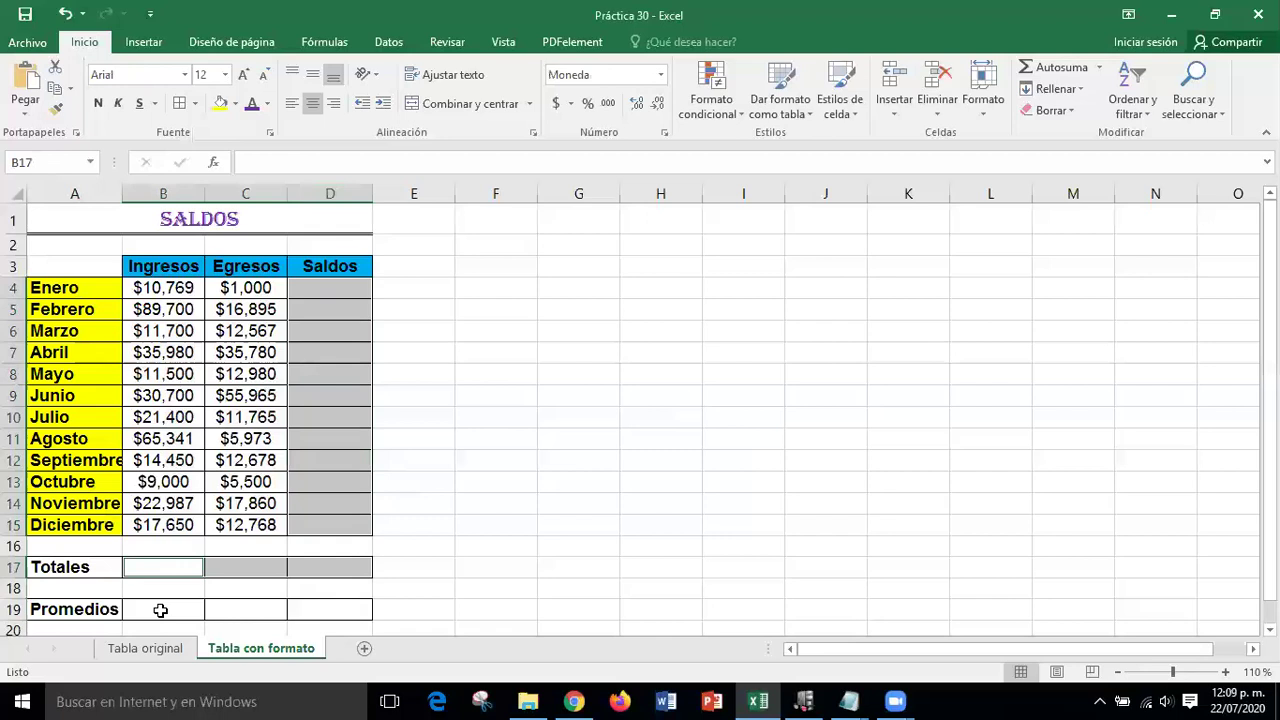
left_click_drag(160, 610, 317, 613)
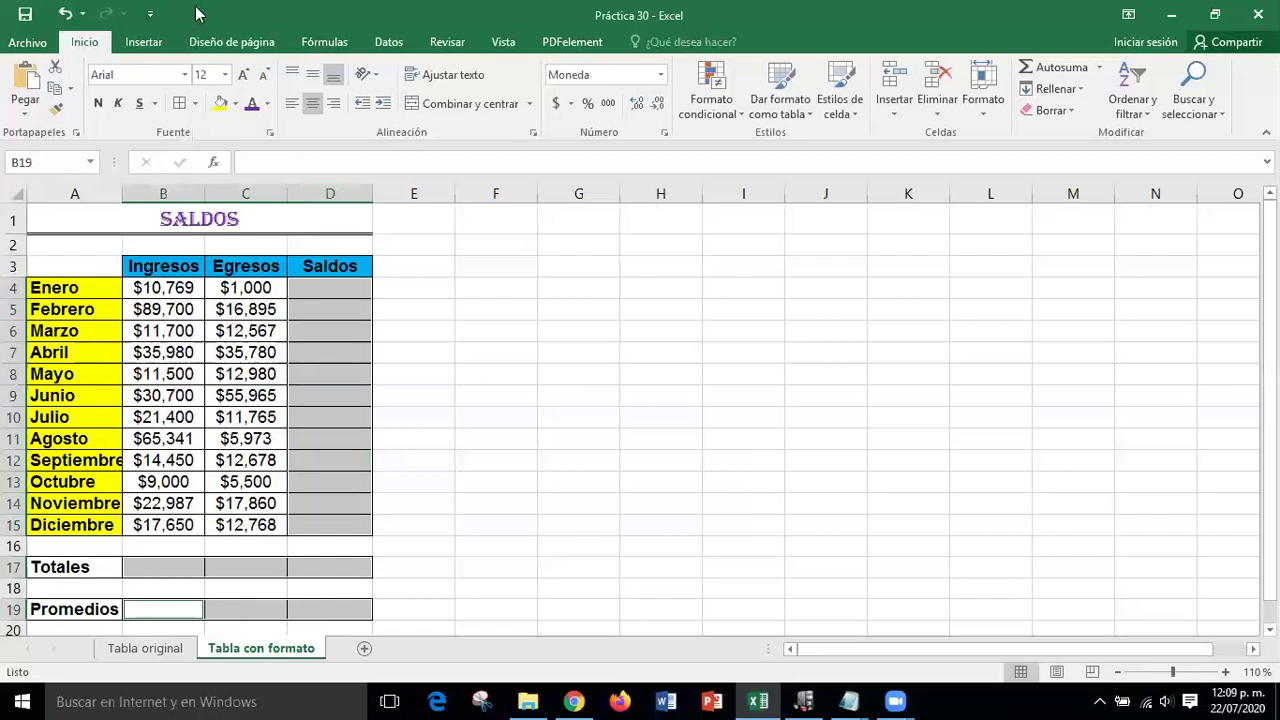
left_click(225, 75)
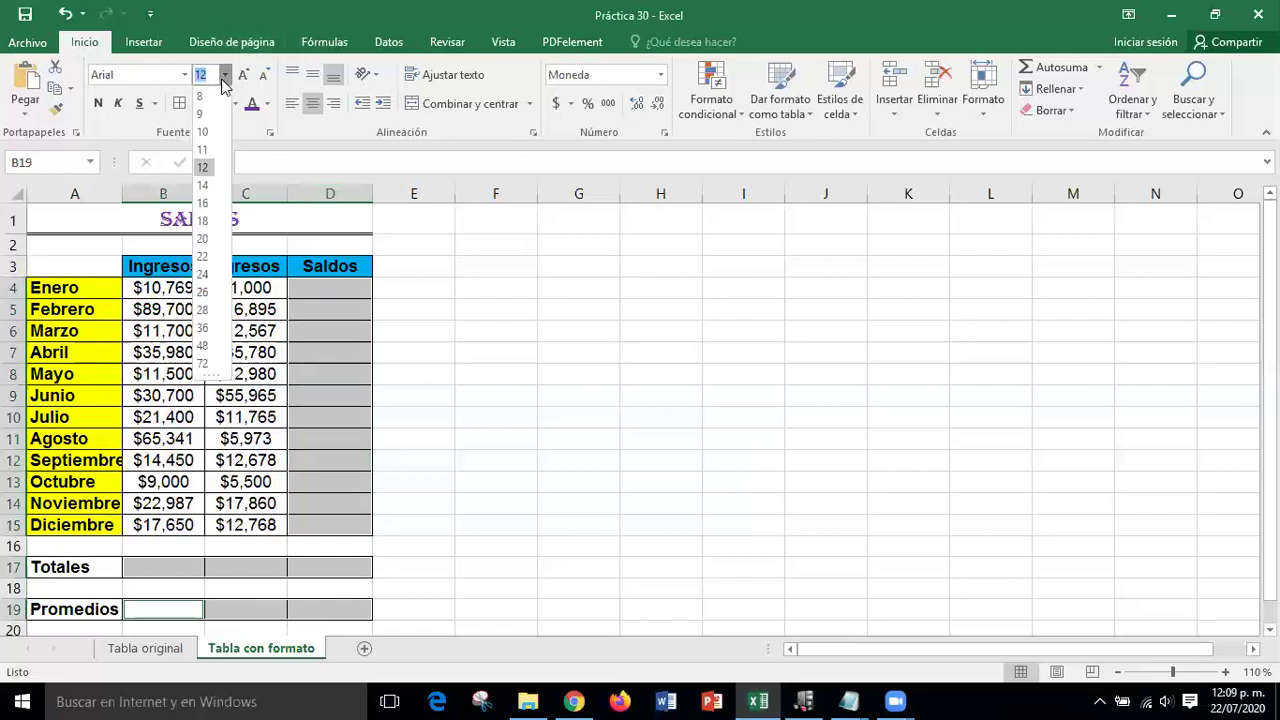
left_click(205, 190)
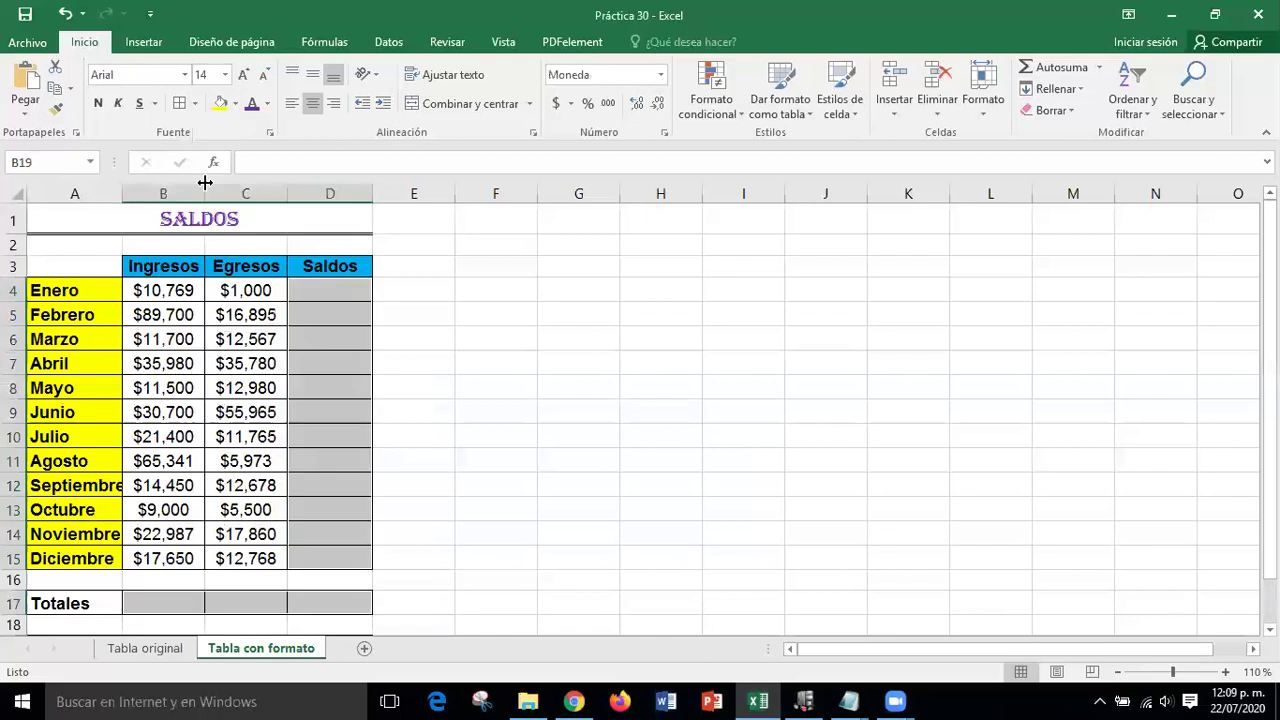
left_click(98, 103)
scroll(818, 410, "down", 3)
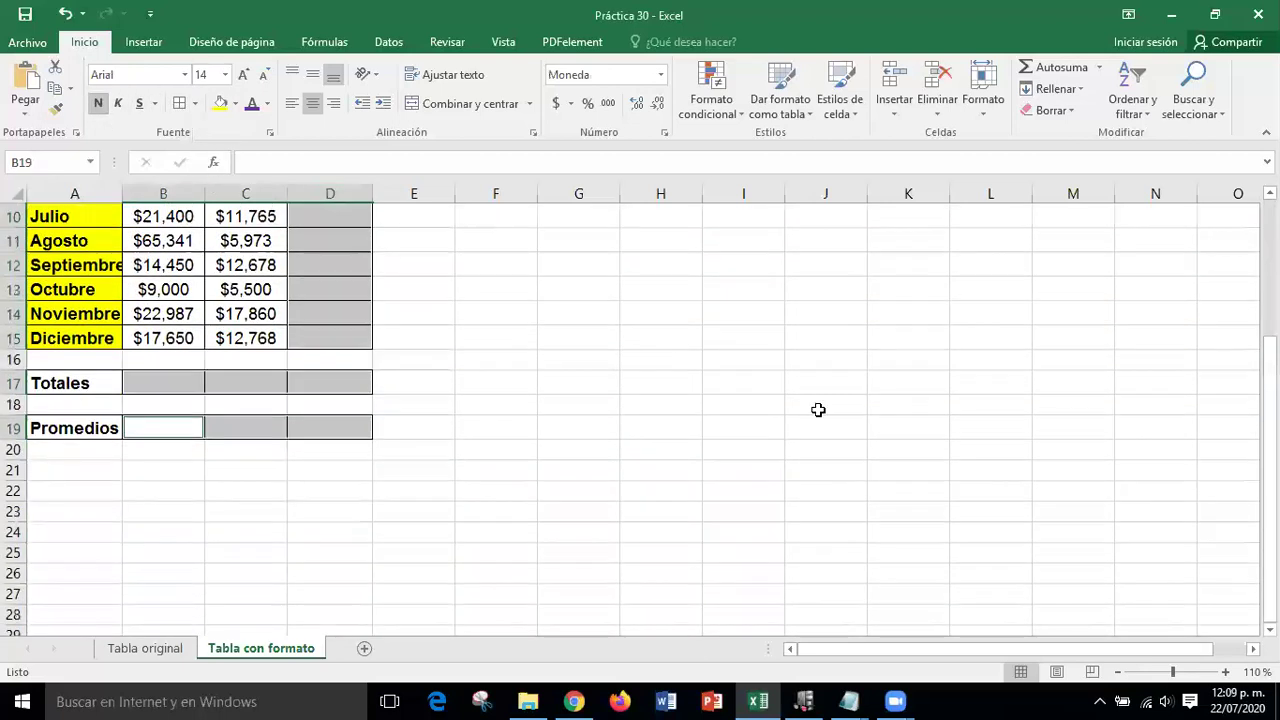
left_click(1004, 406)
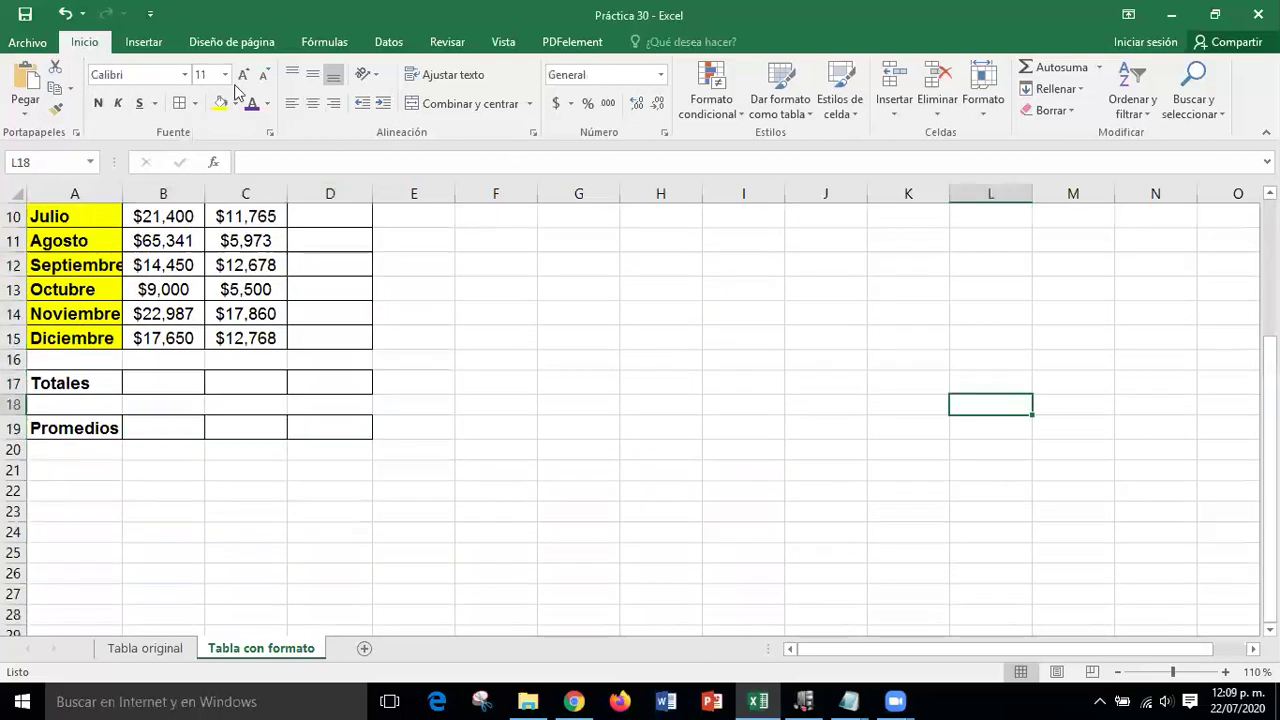
Collapse the ribbon to enlarge the worksheet area.
double_click(84, 45)
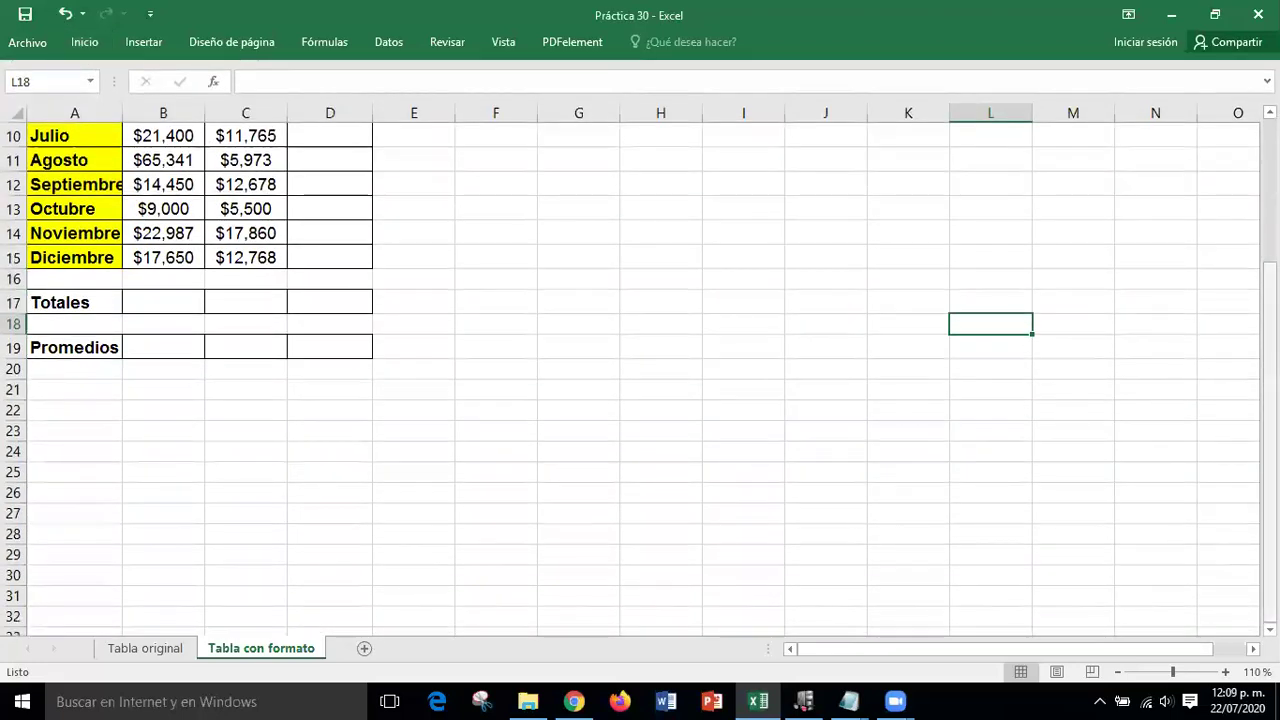
left_click_drag(1269, 389, 1269, 250)
left_click(900, 378)
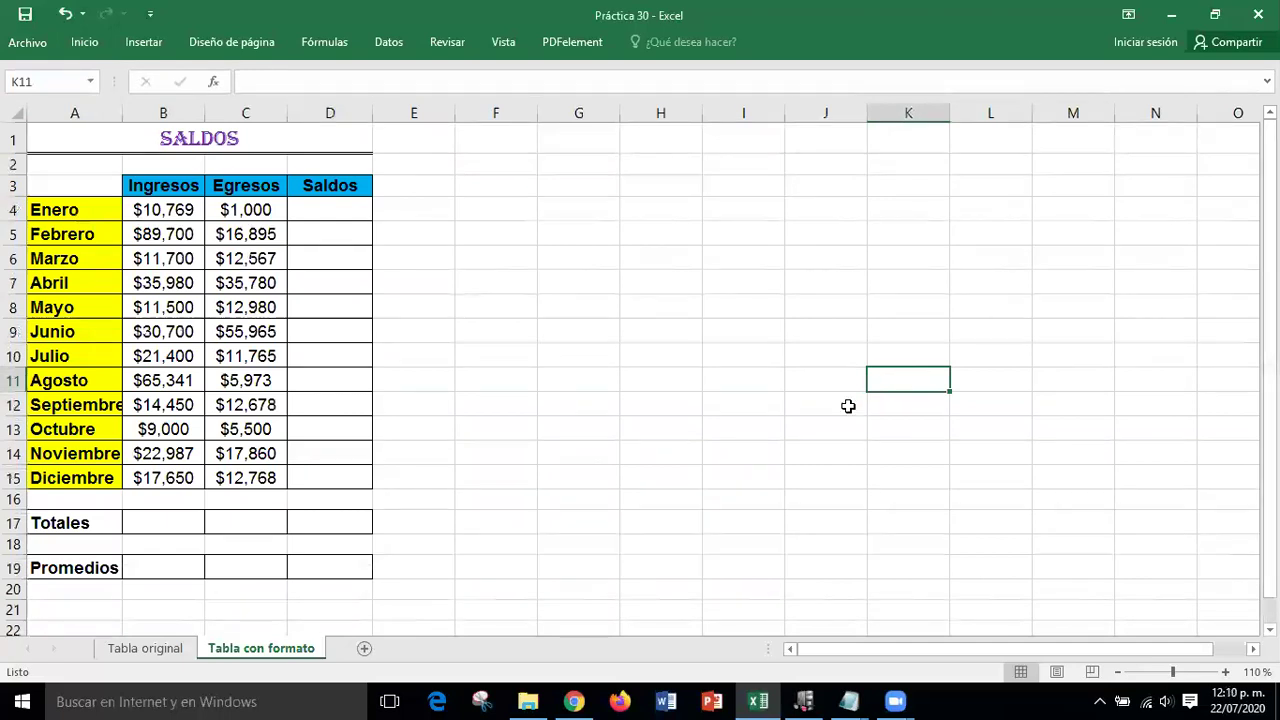
Give the Tabla con formato sheet tab the standard light blue colour.
right_click(253, 649)
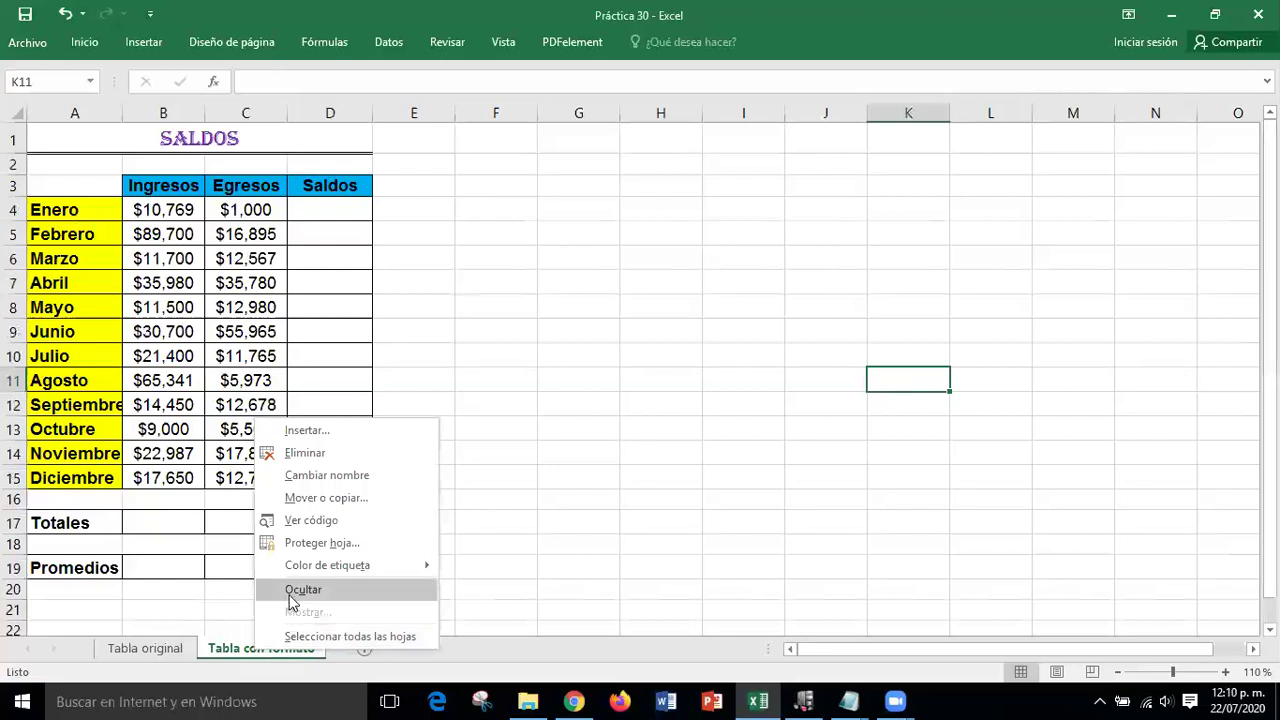
mouse_move(305, 573)
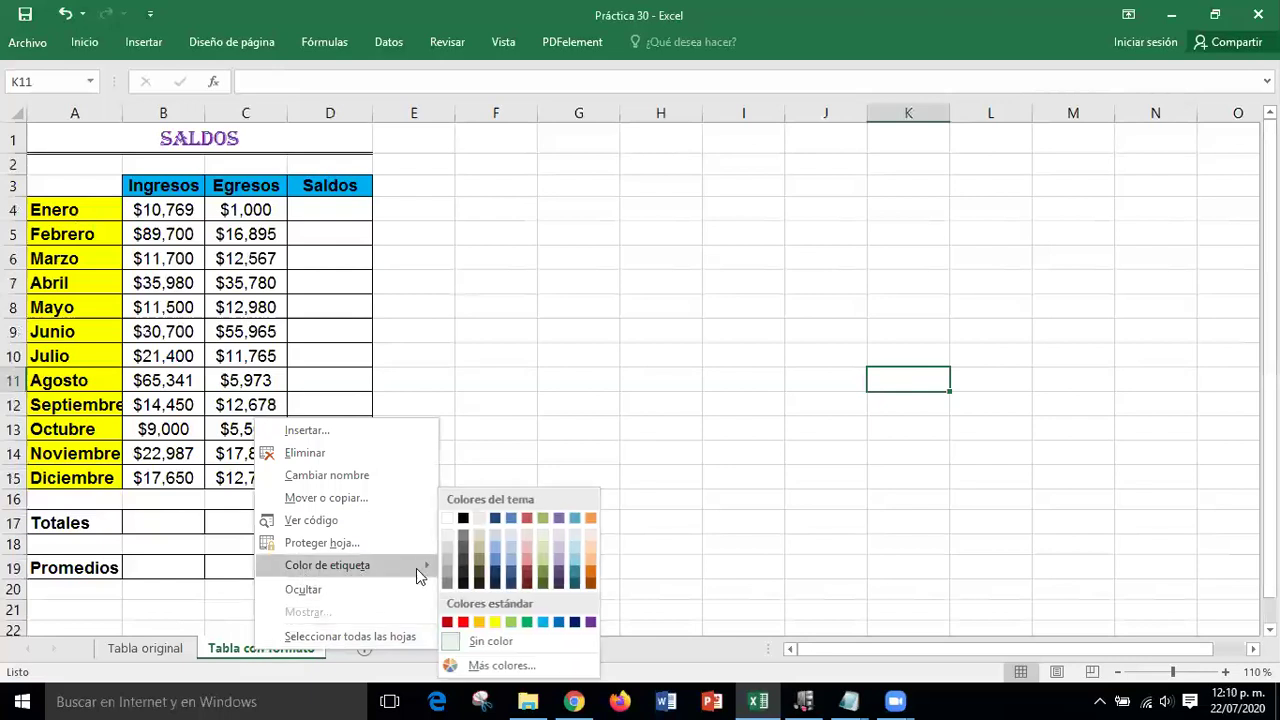
left_click(538, 621)
left_click(576, 531)
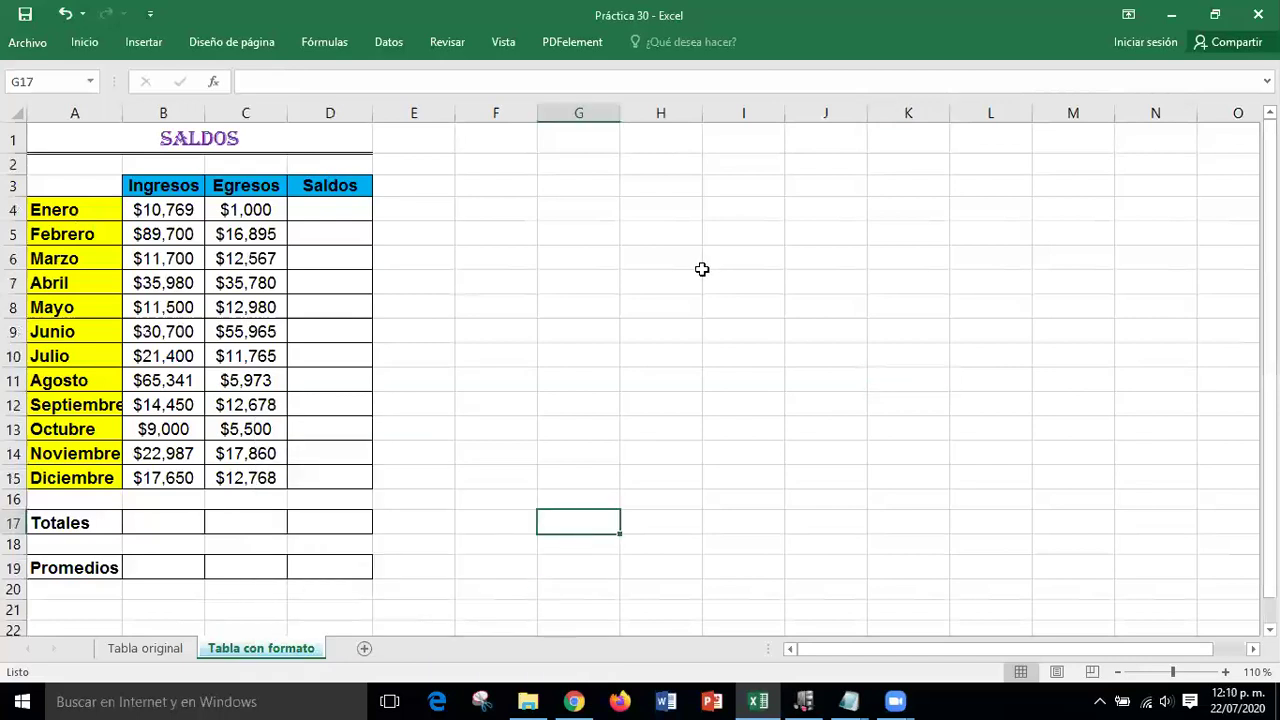
left_click(710, 247)
Examine the unformatted balances table on the Tabla original sheet.
left_click(152, 651)
left_click(771, 315)
left_click(57, 138)
left_click_drag(378, 216, 380, 577)
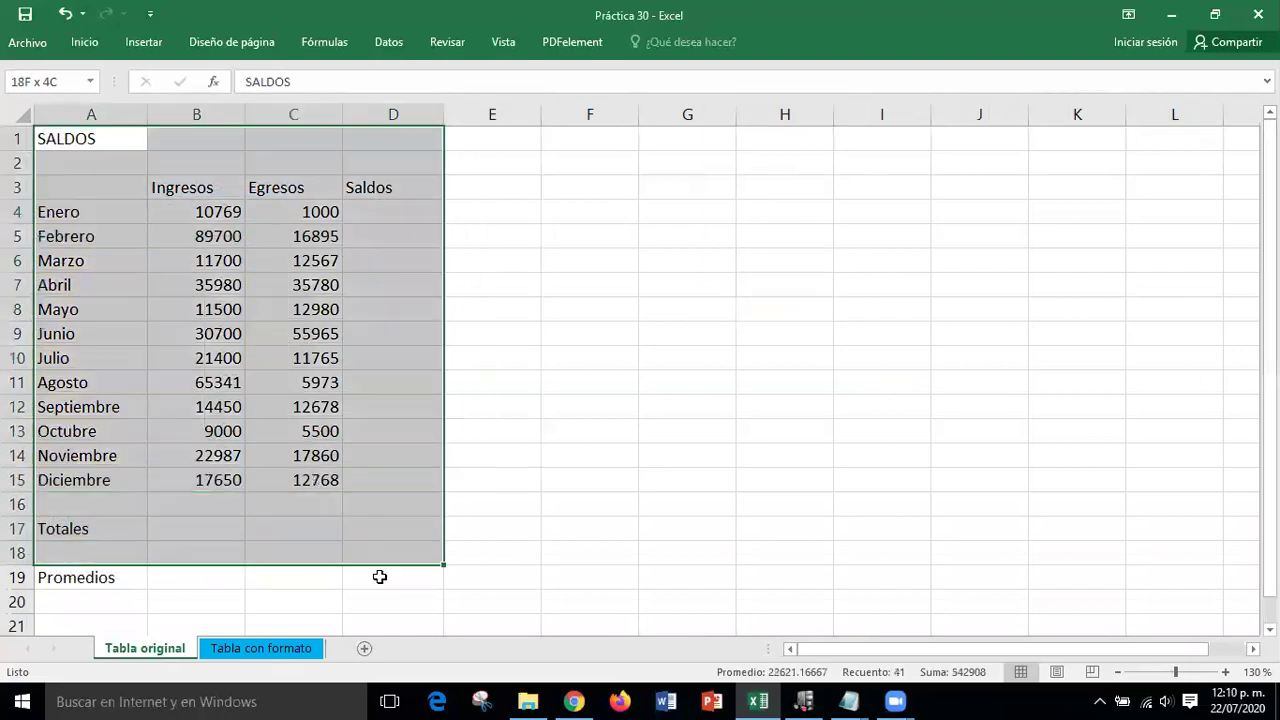
left_click(810, 438)
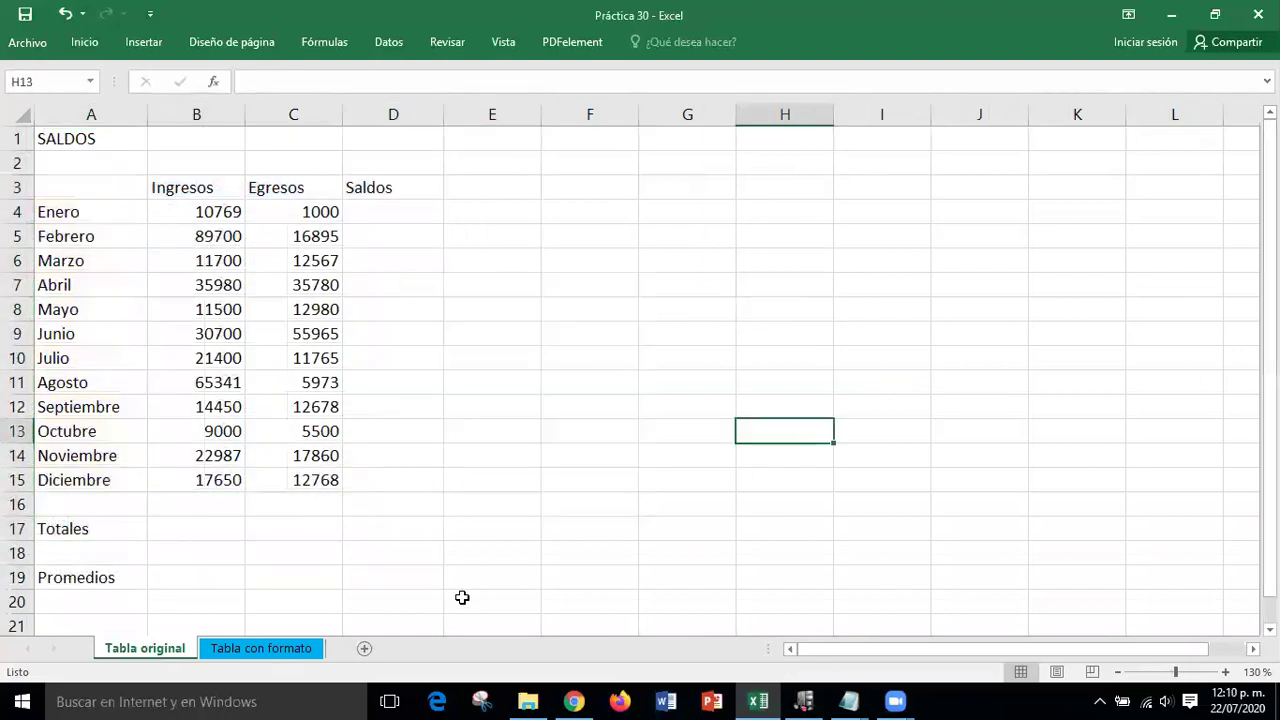
Return to the Tabla con formato sheet and examine the empty Saldos, Totales and Promedios cells that need formulas.
left_click(258, 649)
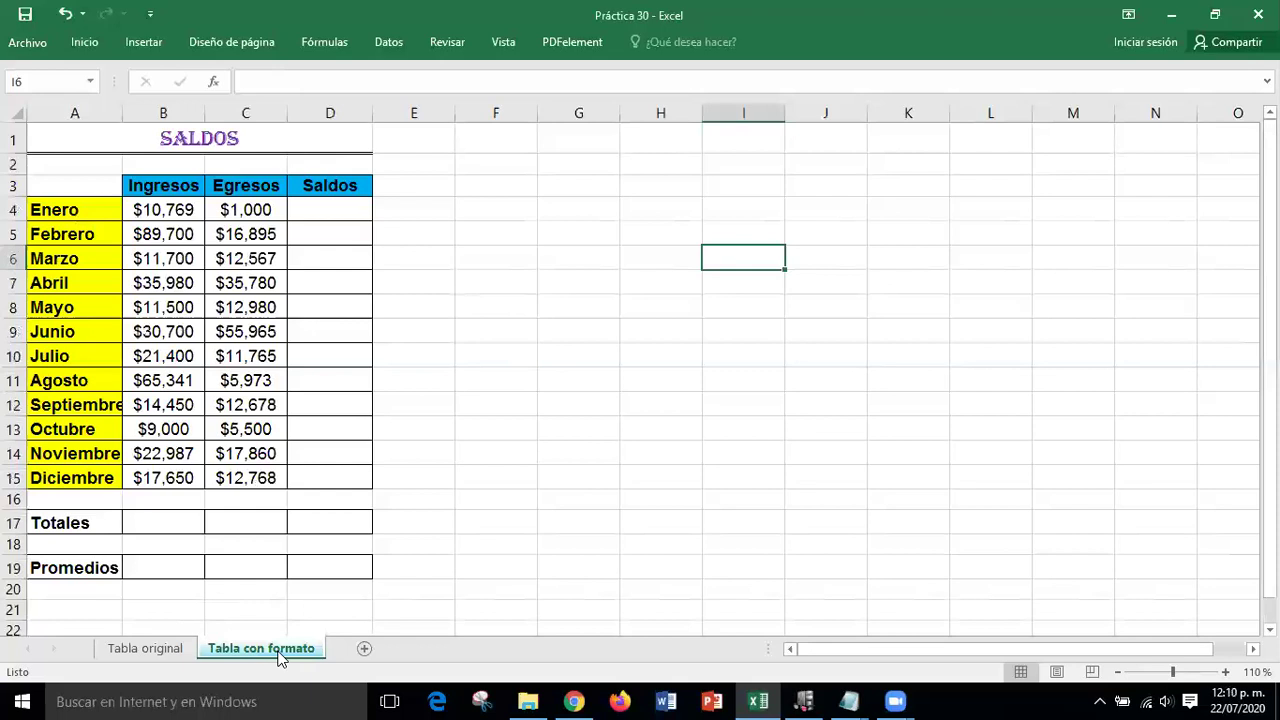
left_click(323, 215)
left_click_drag(323, 224, 337, 479)
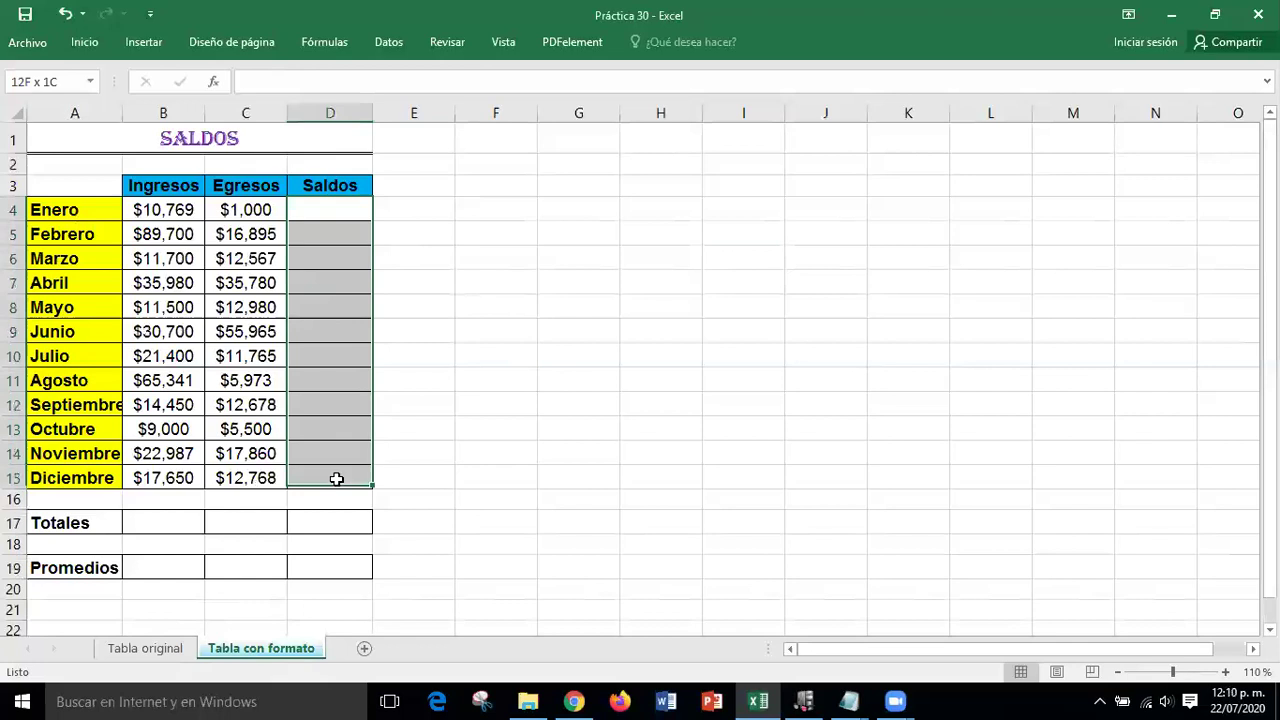
left_click(645, 408)
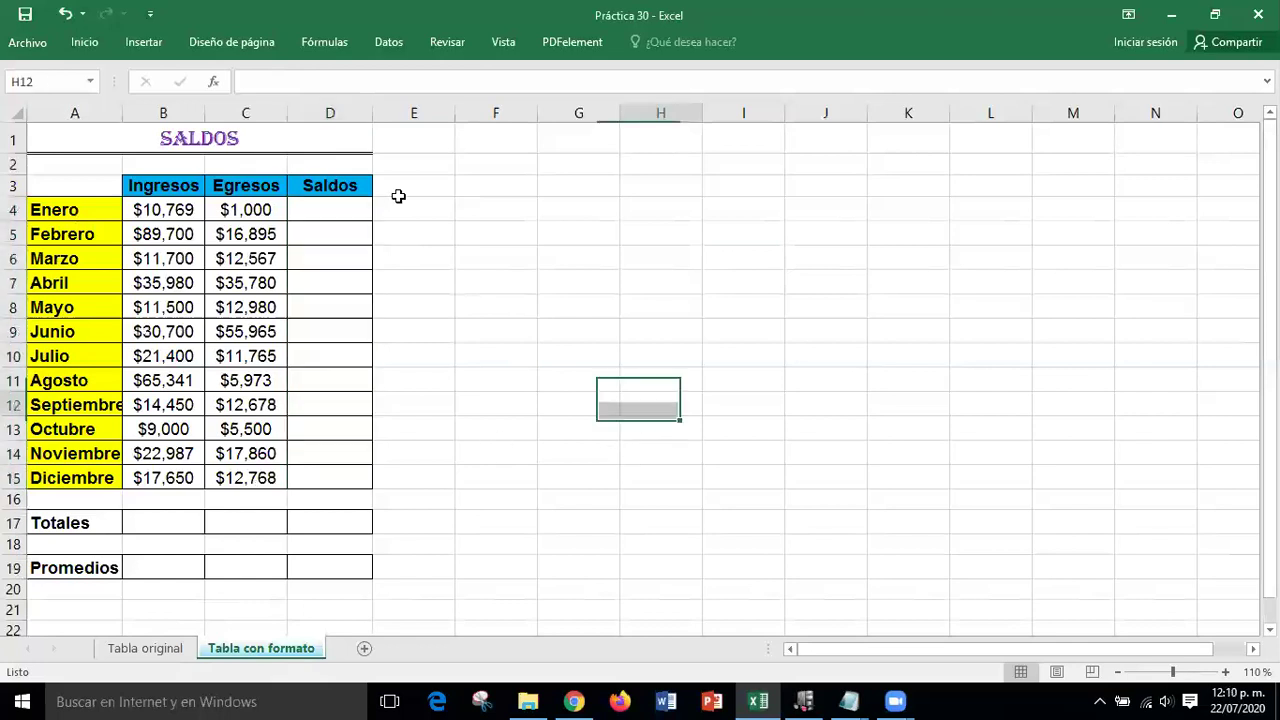
left_click(291, 208)
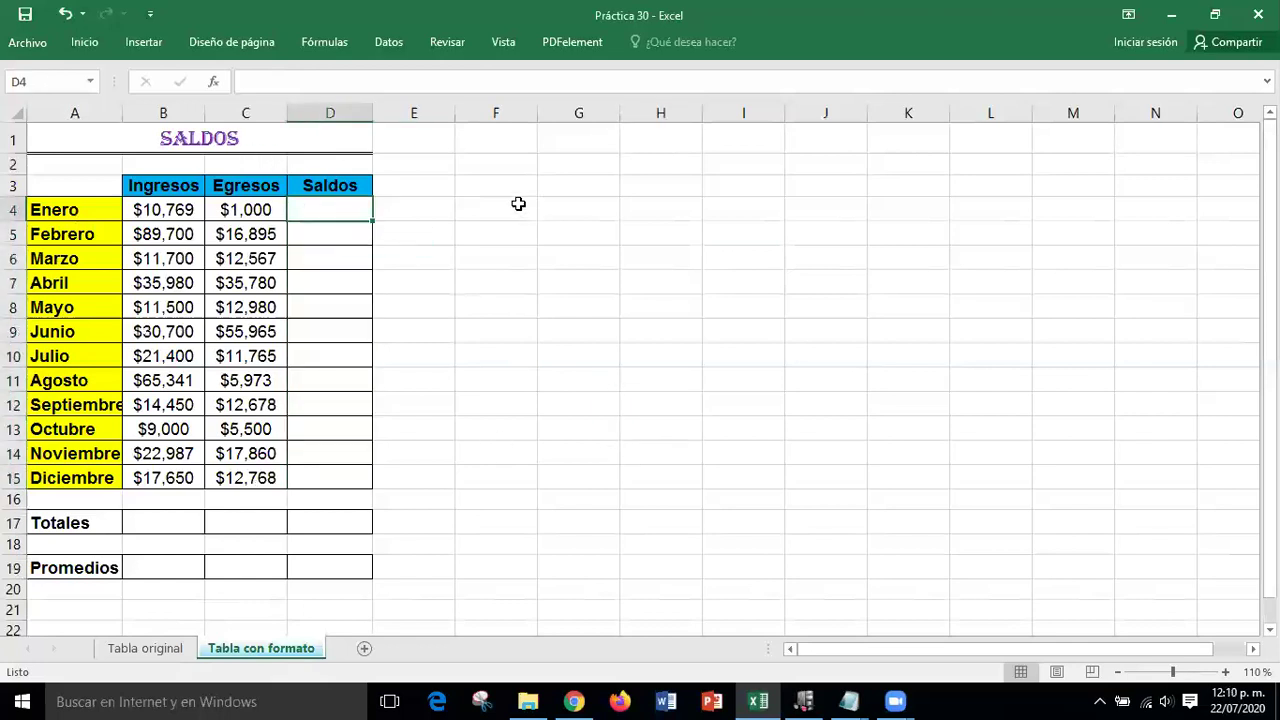
mouse_move(400, 472)
left_mouse_down()
mouse_move(420, 363)
mouse_move(423, 206)
mouse_move(405, 207)
left_mouse_up()
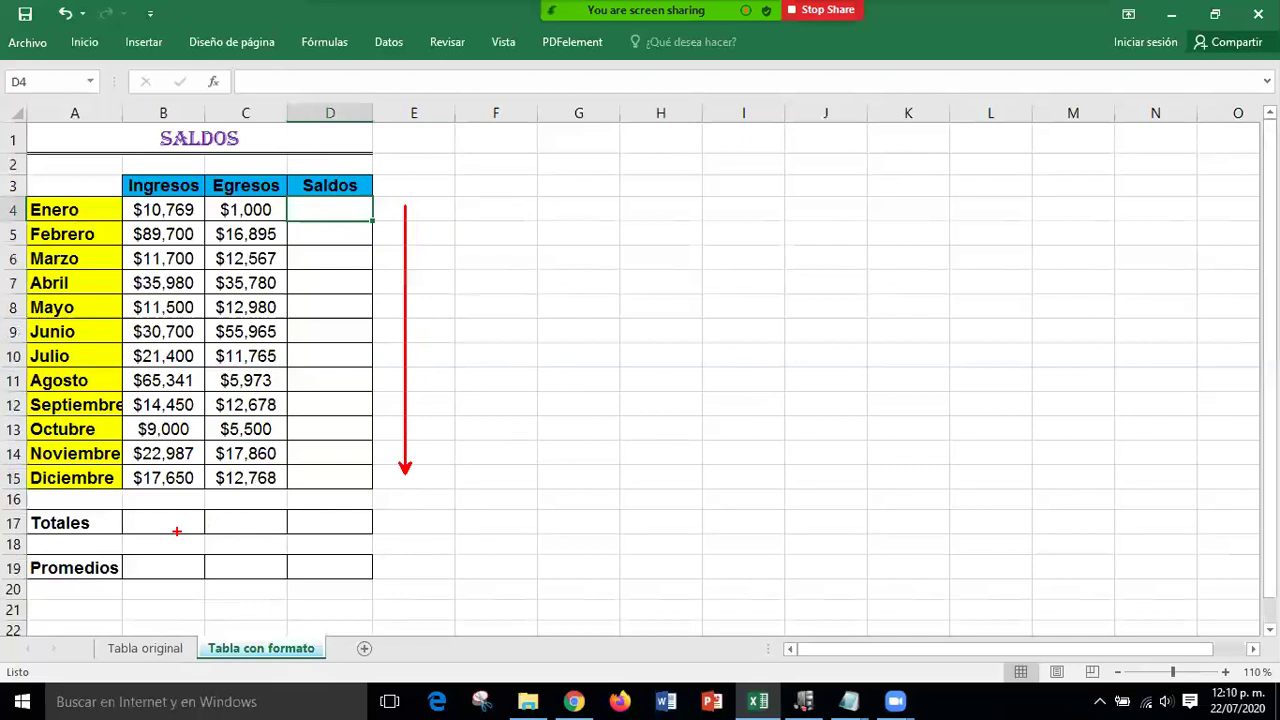
left_click_drag(172, 498, 156, 498)
mouse_move(337, 499)
left_mouse_down()
mouse_move(236, 487)
mouse_move(166, 499)
left_mouse_up()
left_click_drag(333, 592, 167, 592)
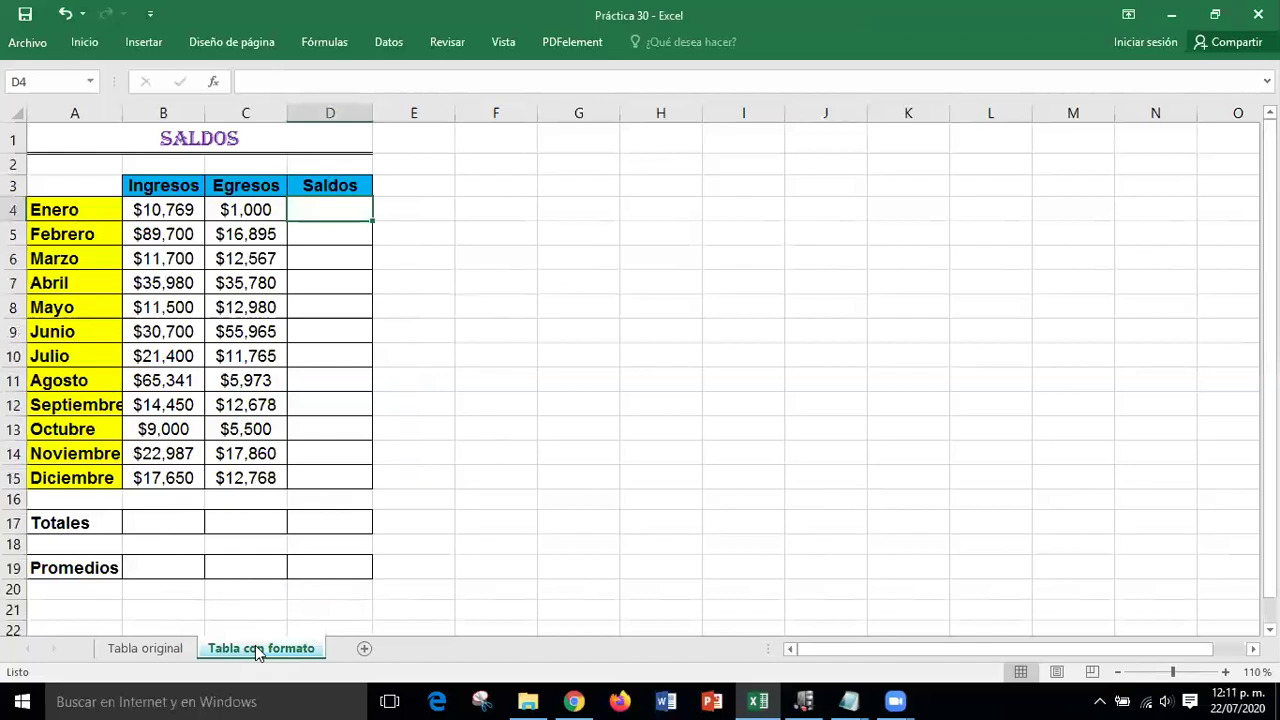
Create a copy of the Tabla con formato sheet at the end of the Práctica 30 workbook.
right_click(255, 645)
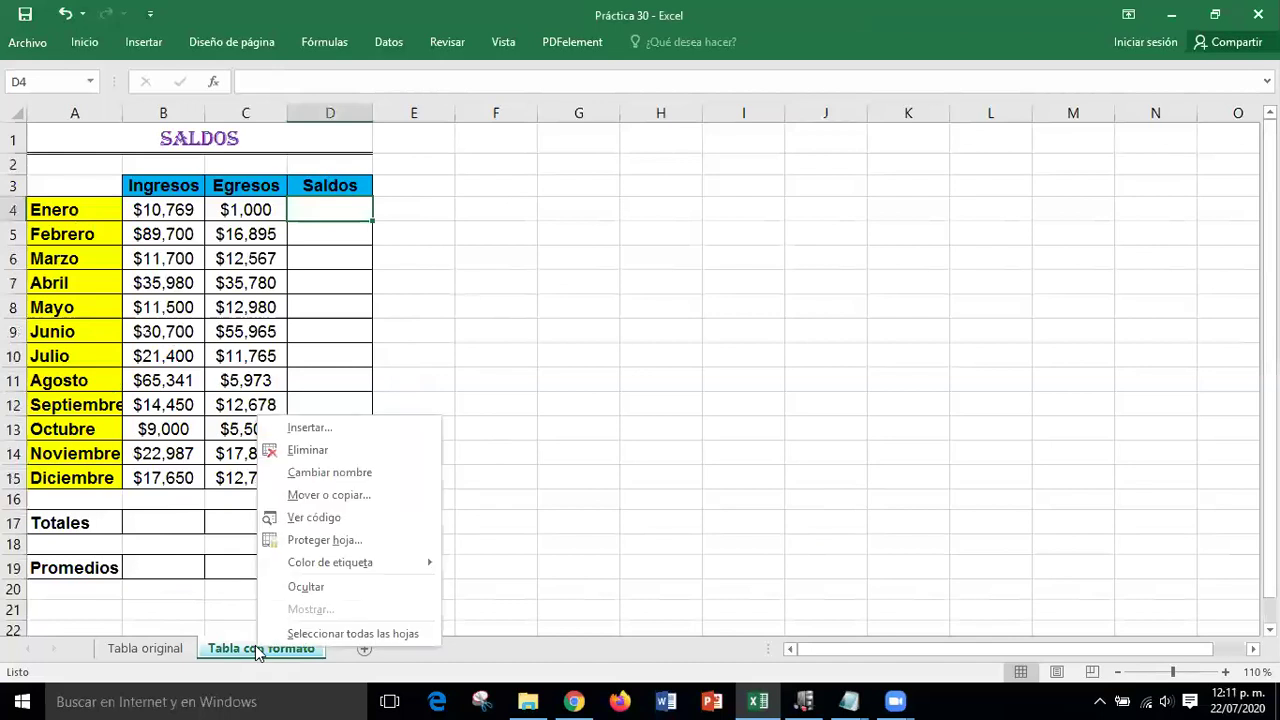
left_click(340, 498)
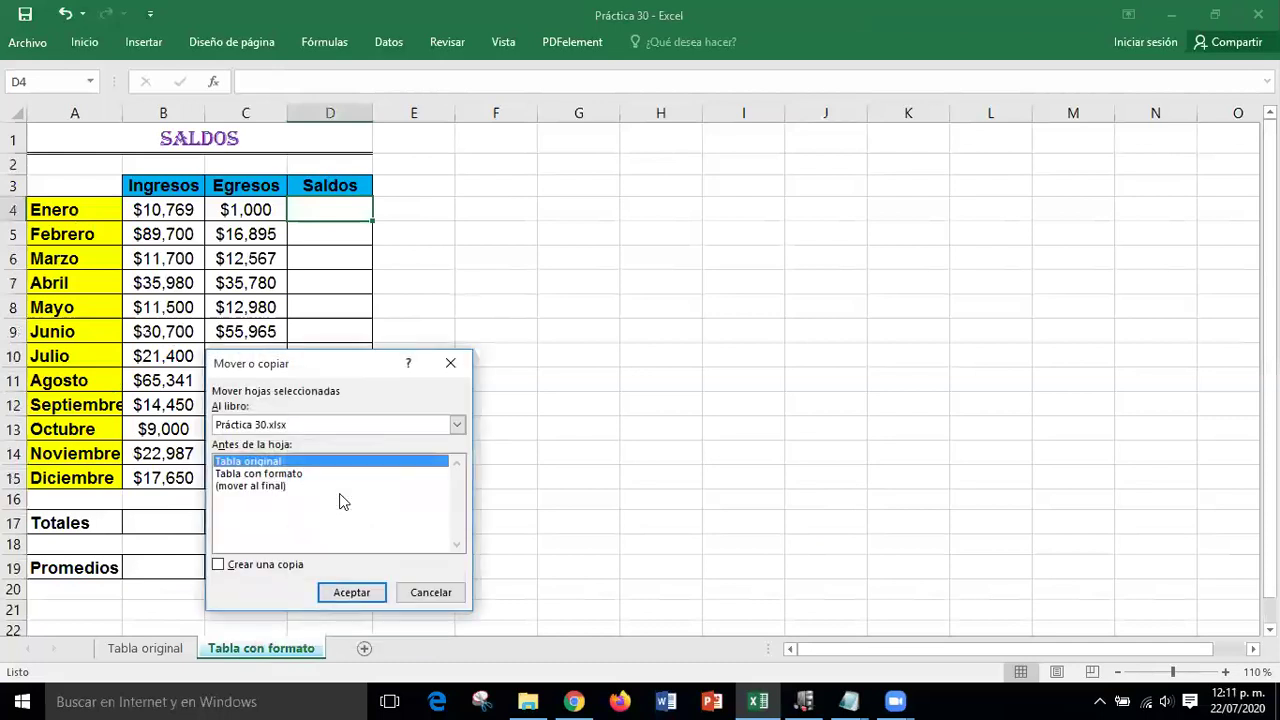
left_click(277, 488)
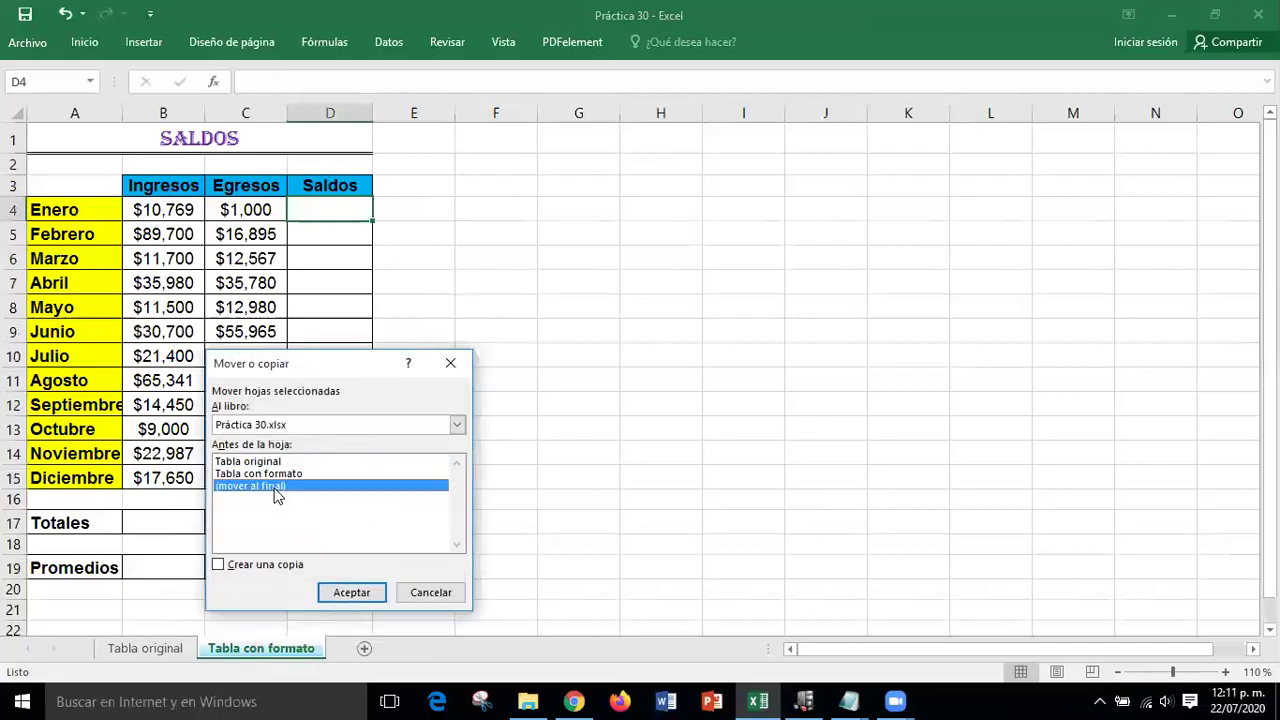
left_click(219, 566)
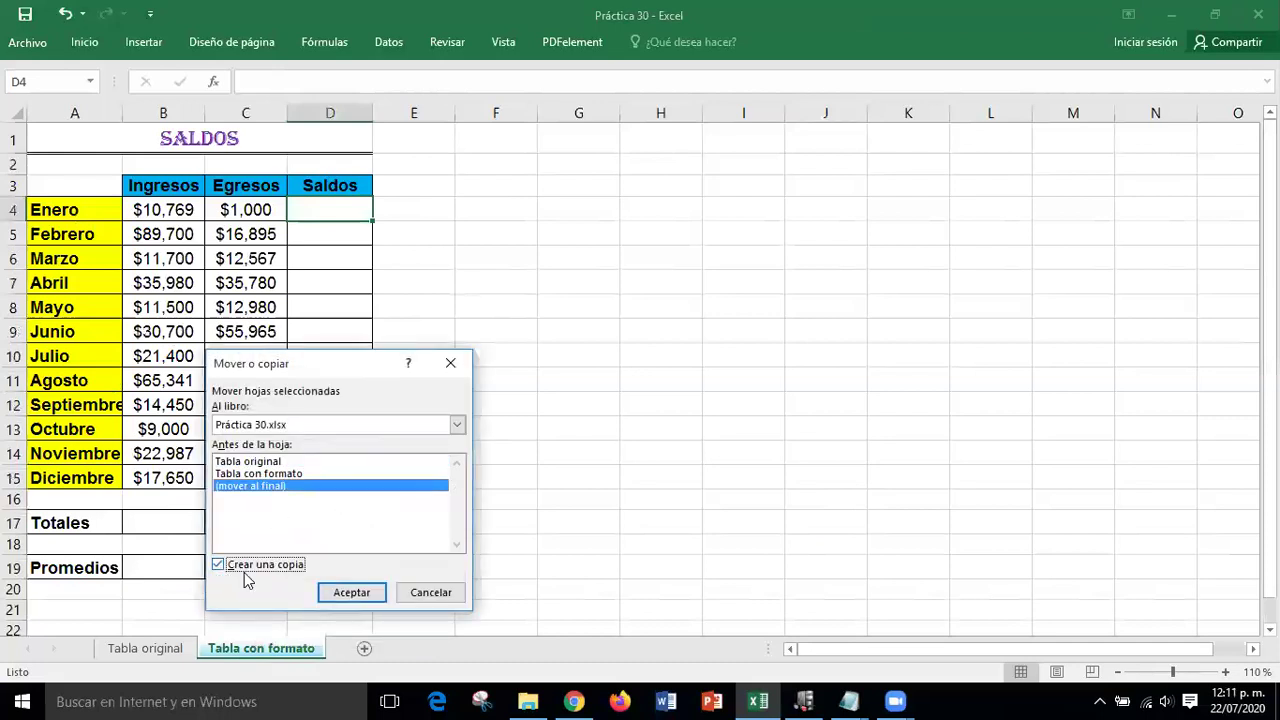
left_click(360, 594)
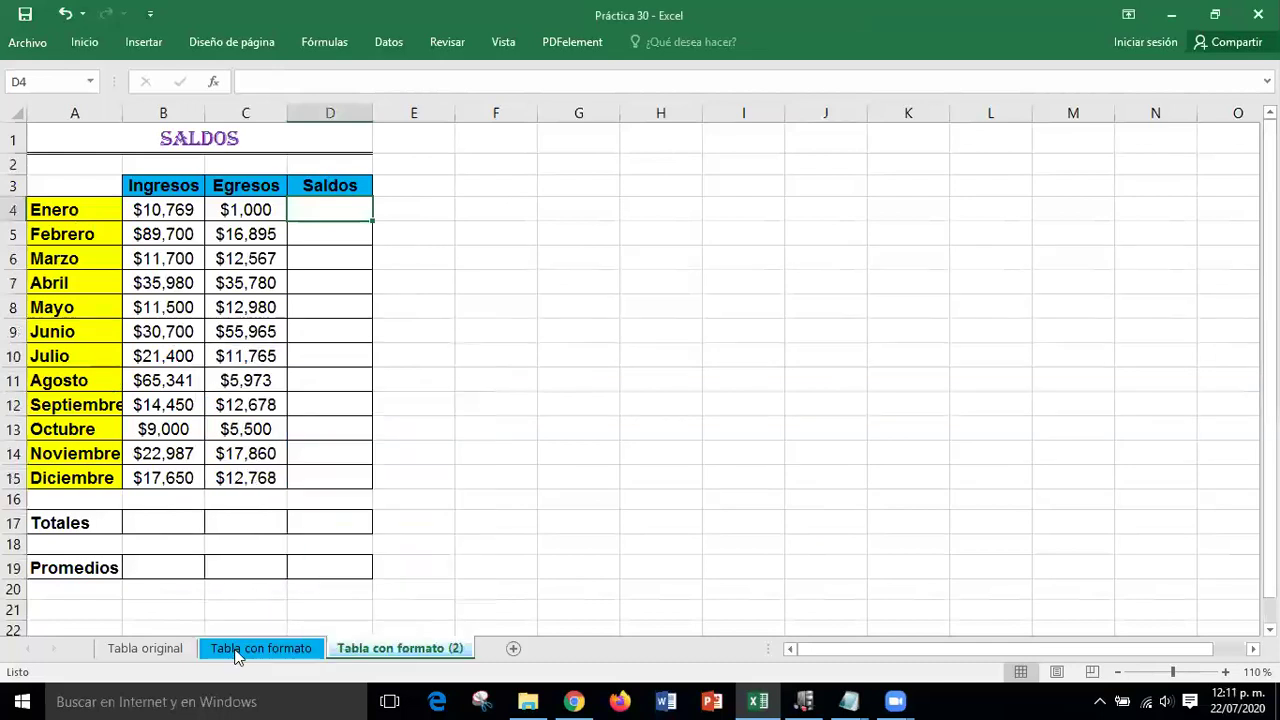
Rename the copied sheet as Tabla extender fórmulas.
right_click(403, 647)
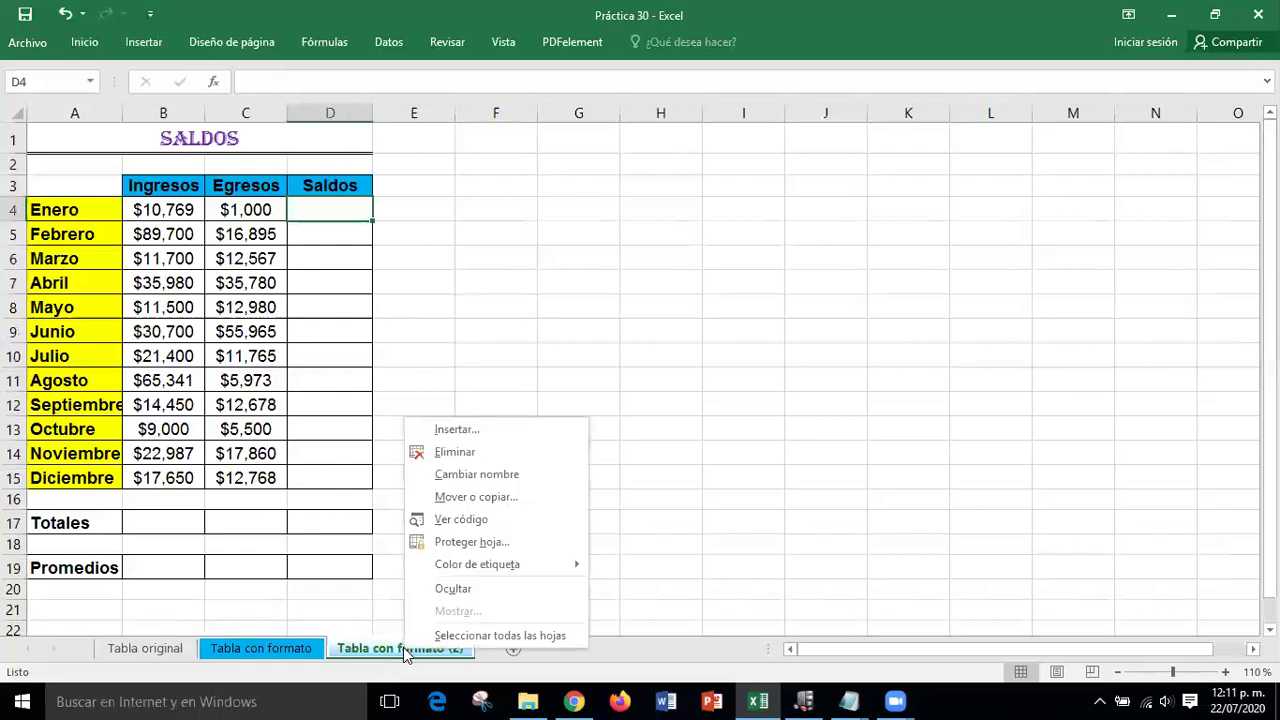
left_click(477, 474)
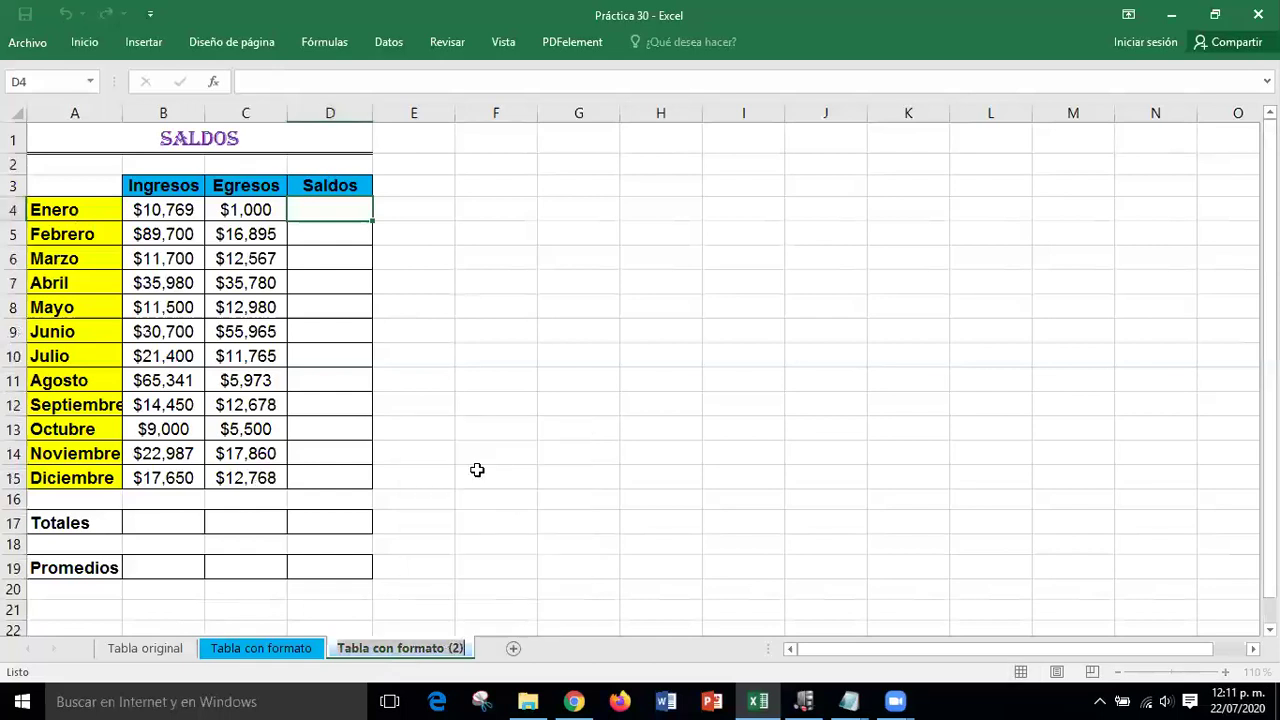
type("Ta")
key("BackSpace")
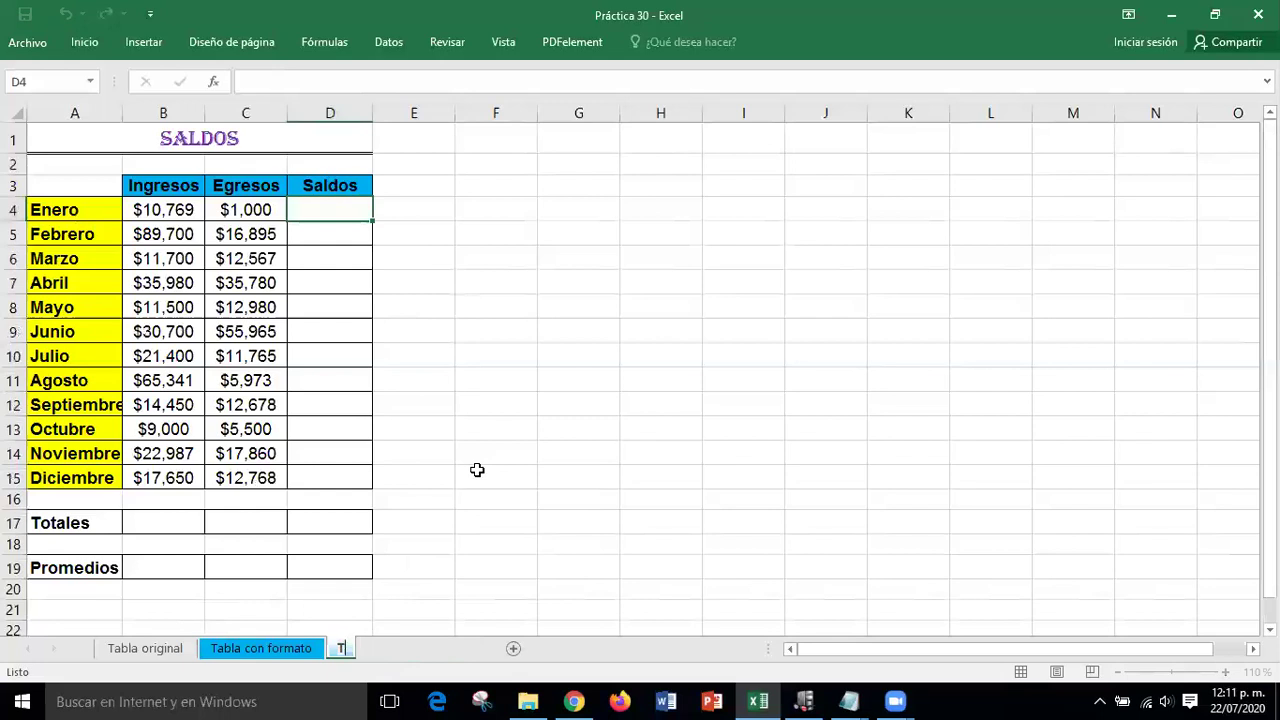
type("abla e")
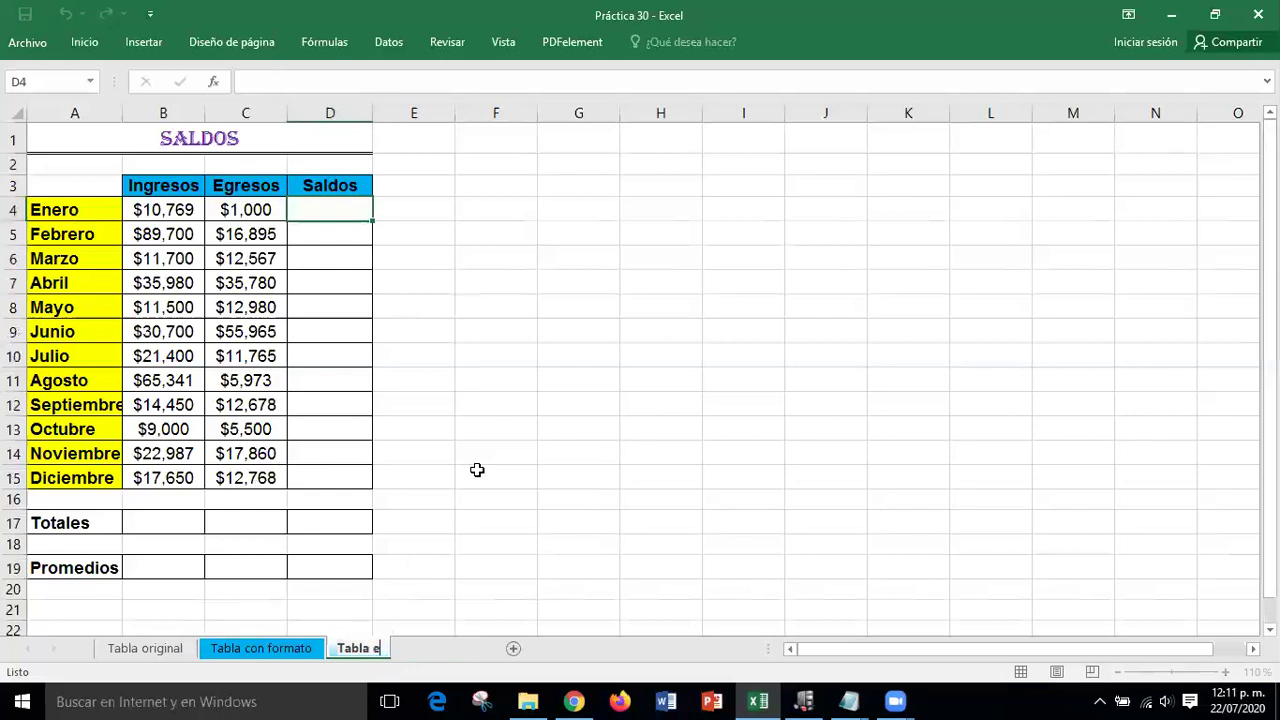
type("xtender")
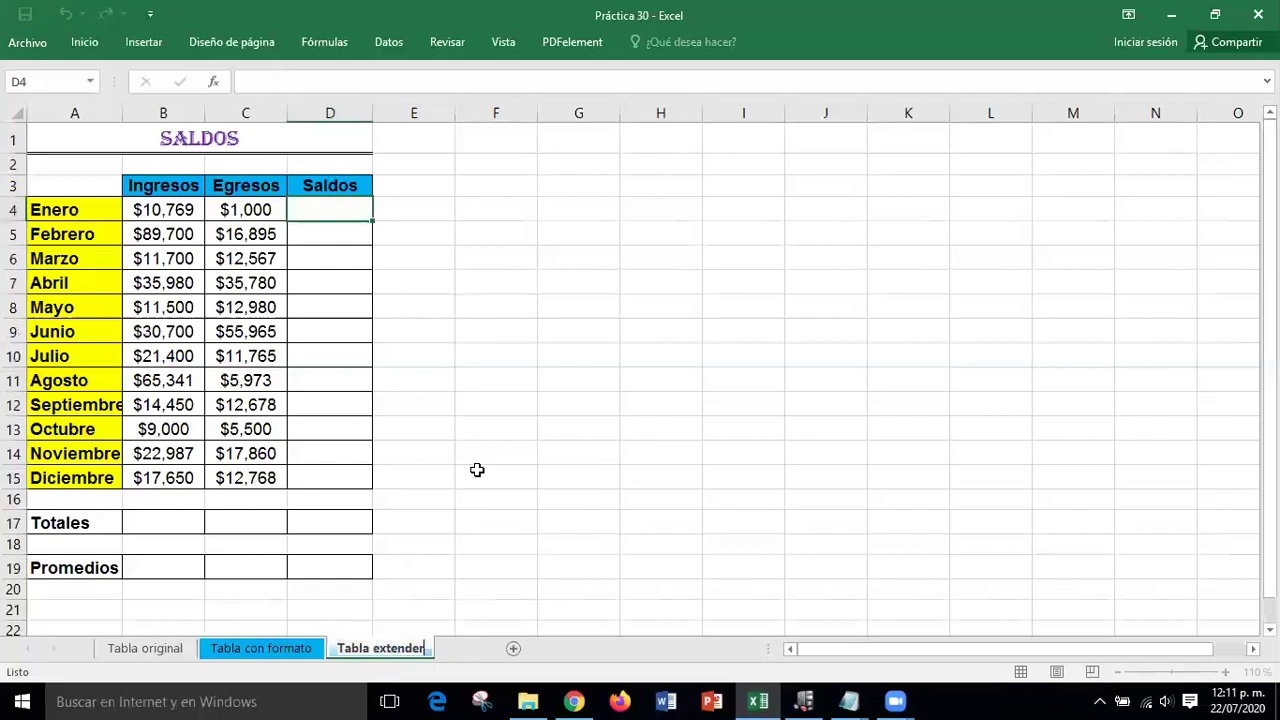
type(" fórmu")
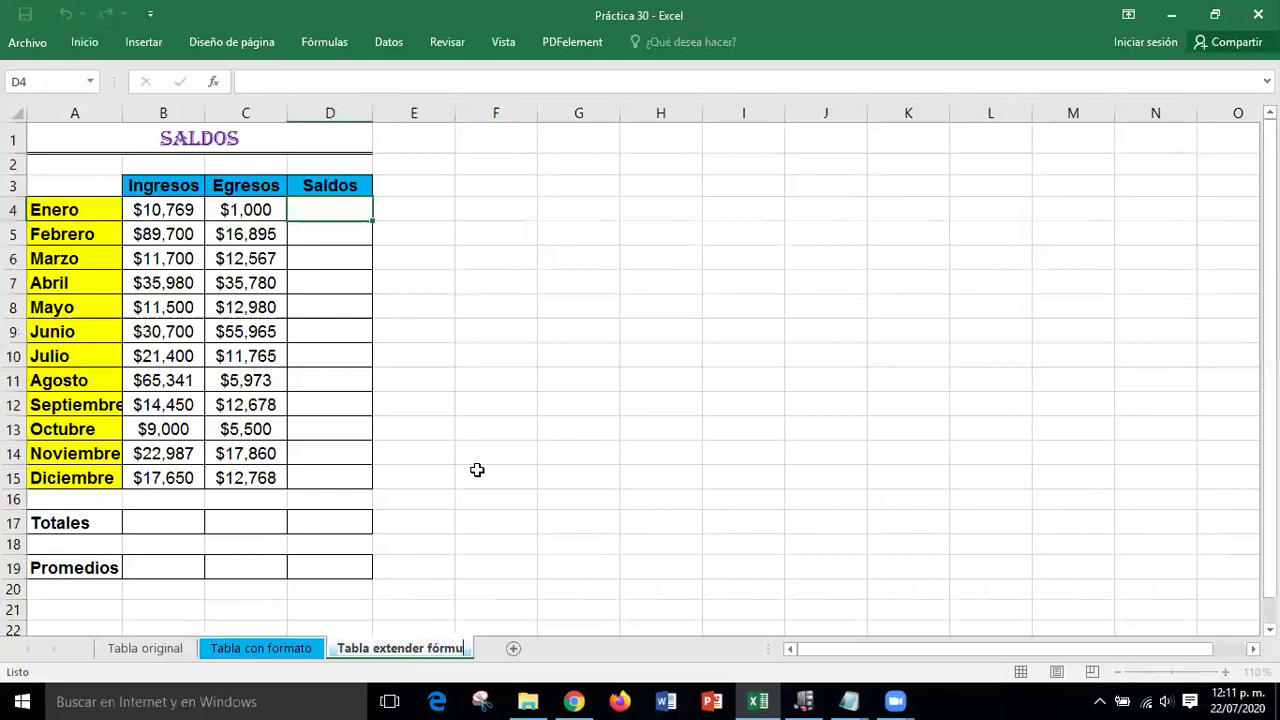
type("las")
key("Return")
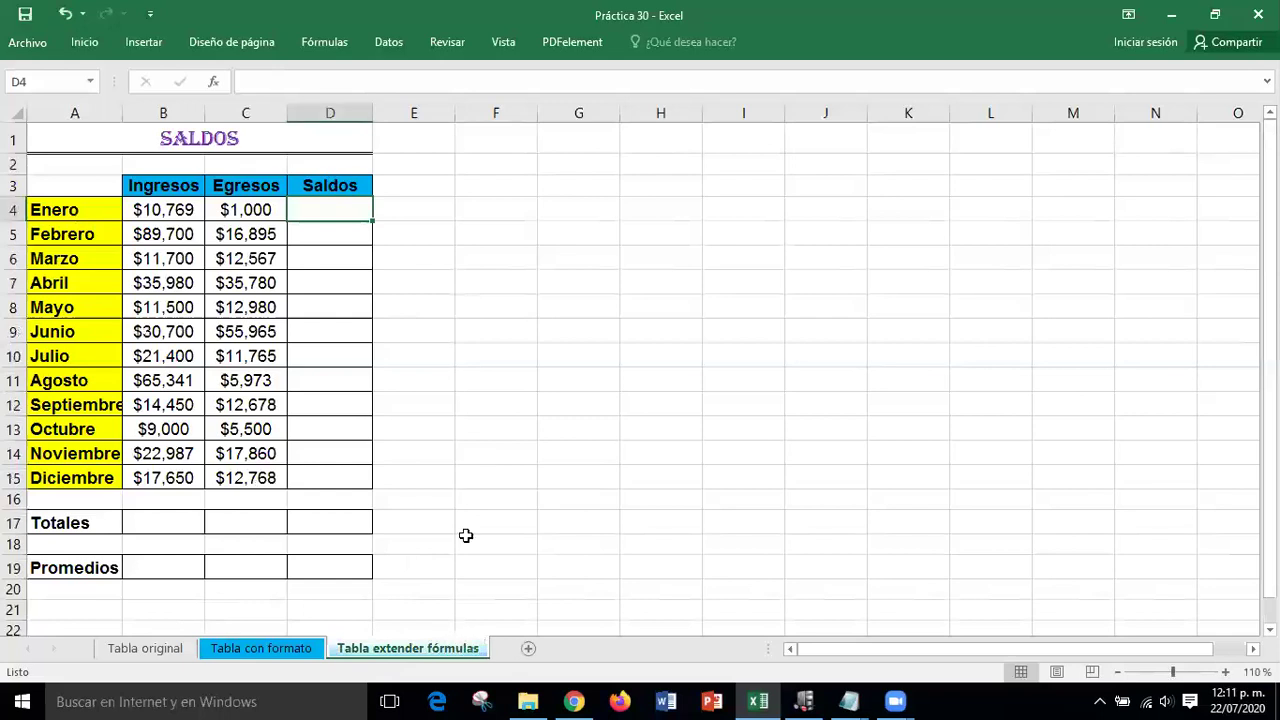
Color the Tabla extender fórmulas sheet tab with the orange theme color.
right_click(434, 652)
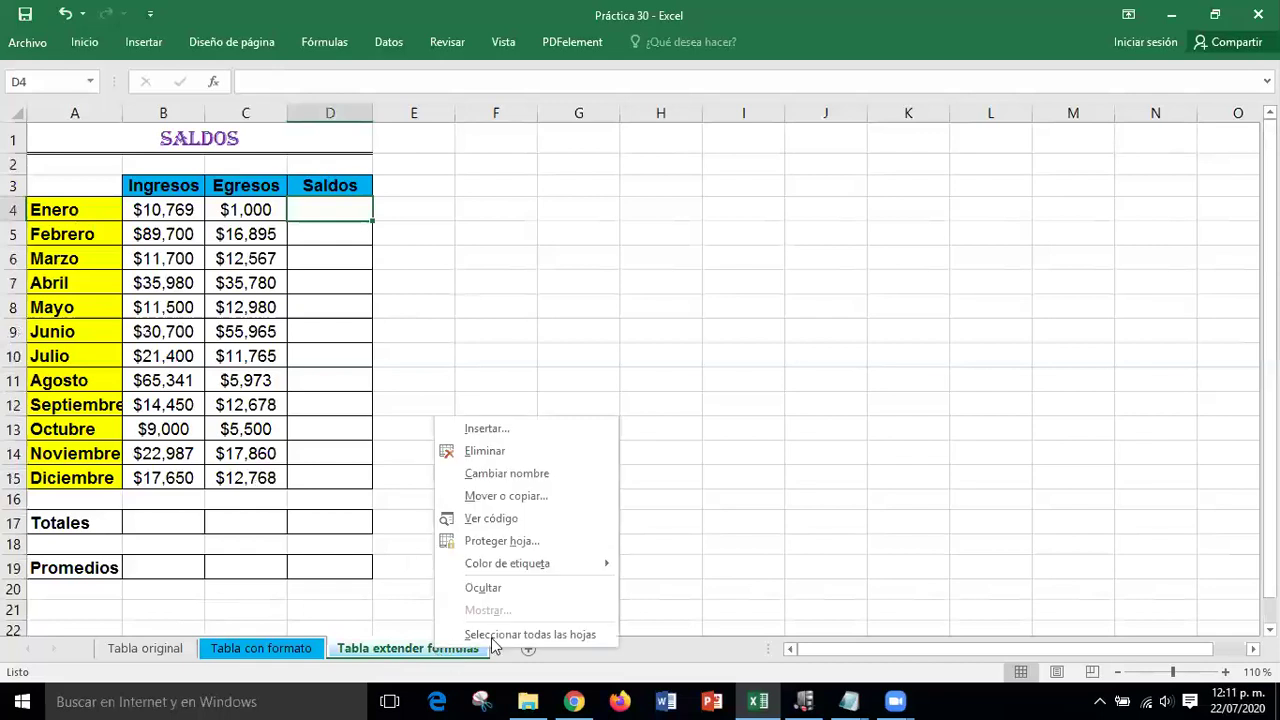
mouse_move(600, 567)
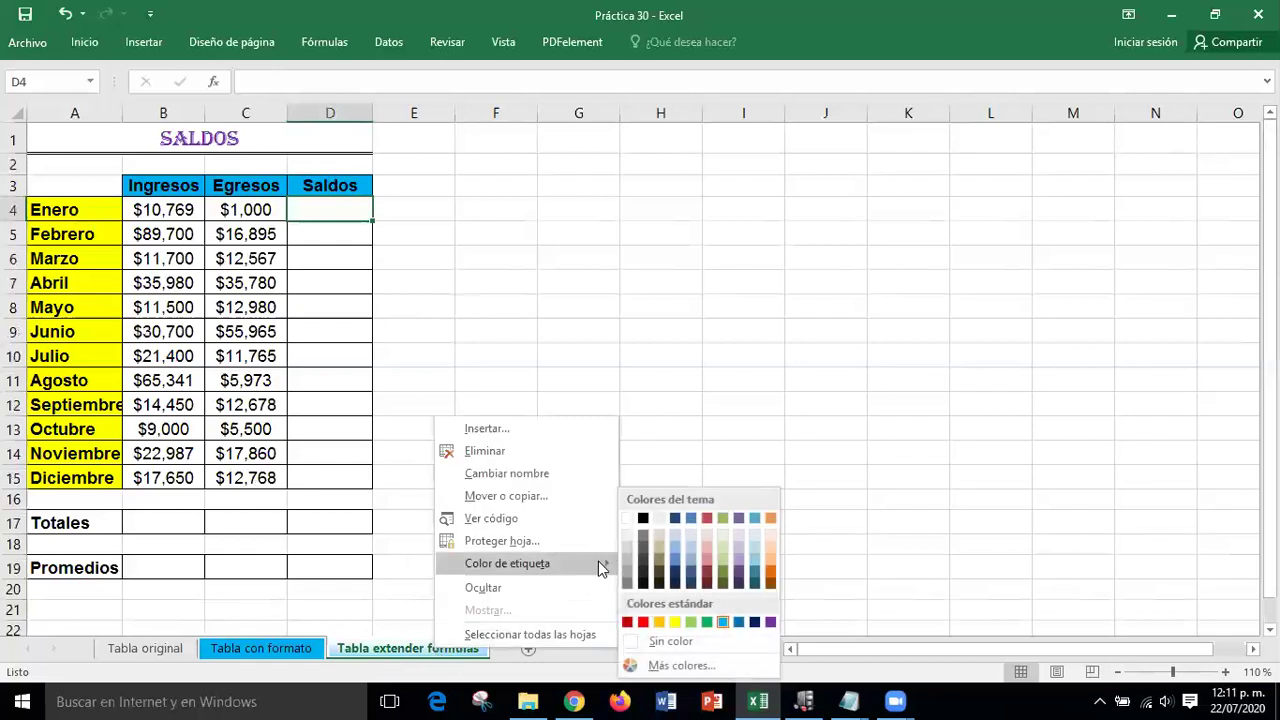
left_click(772, 517)
left_click(591, 501)
Fill the Ingresos, Egresos and Saldos header cells B3:D3 with the orange theme color.
left_click_drag(143, 186, 300, 193)
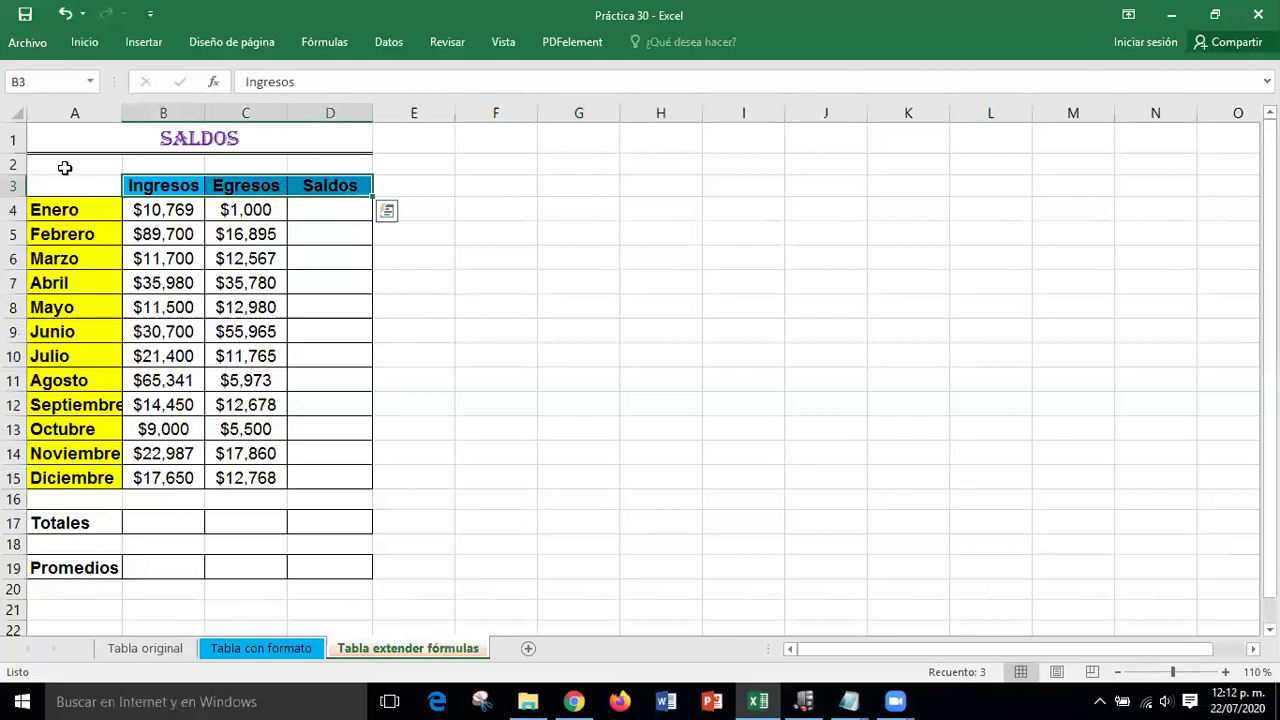
left_click(85, 46)
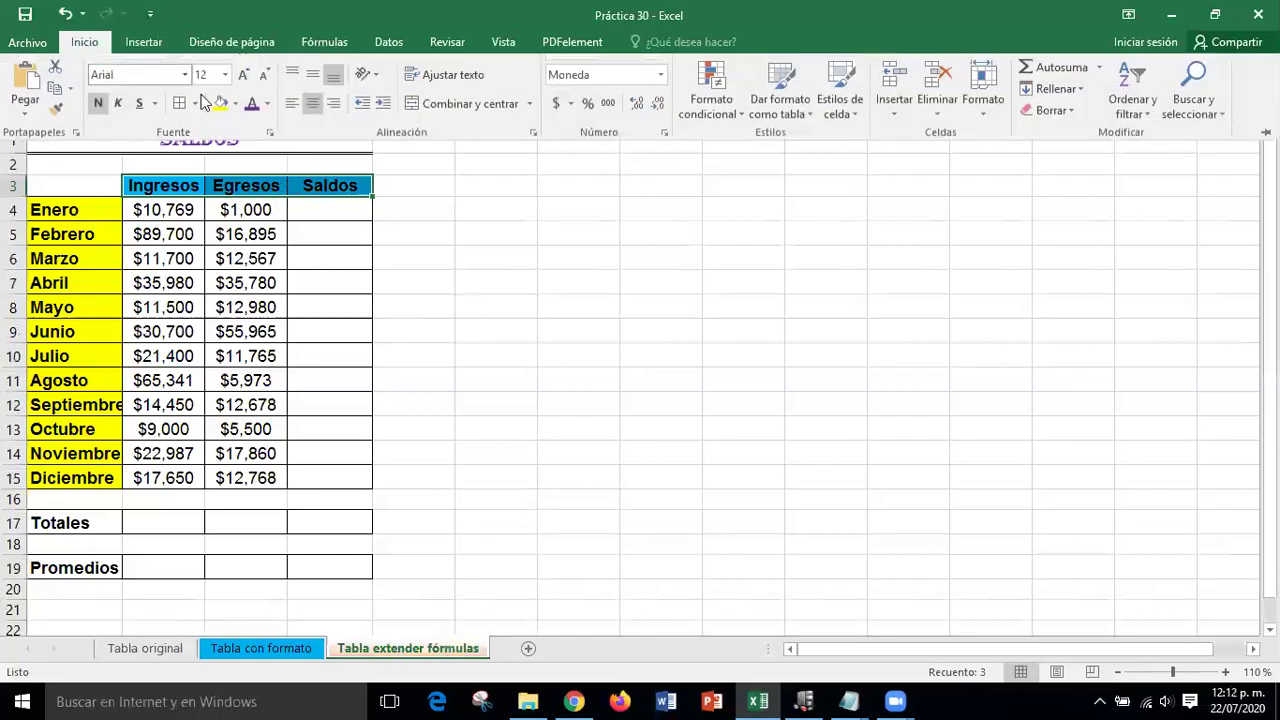
left_click(235, 103)
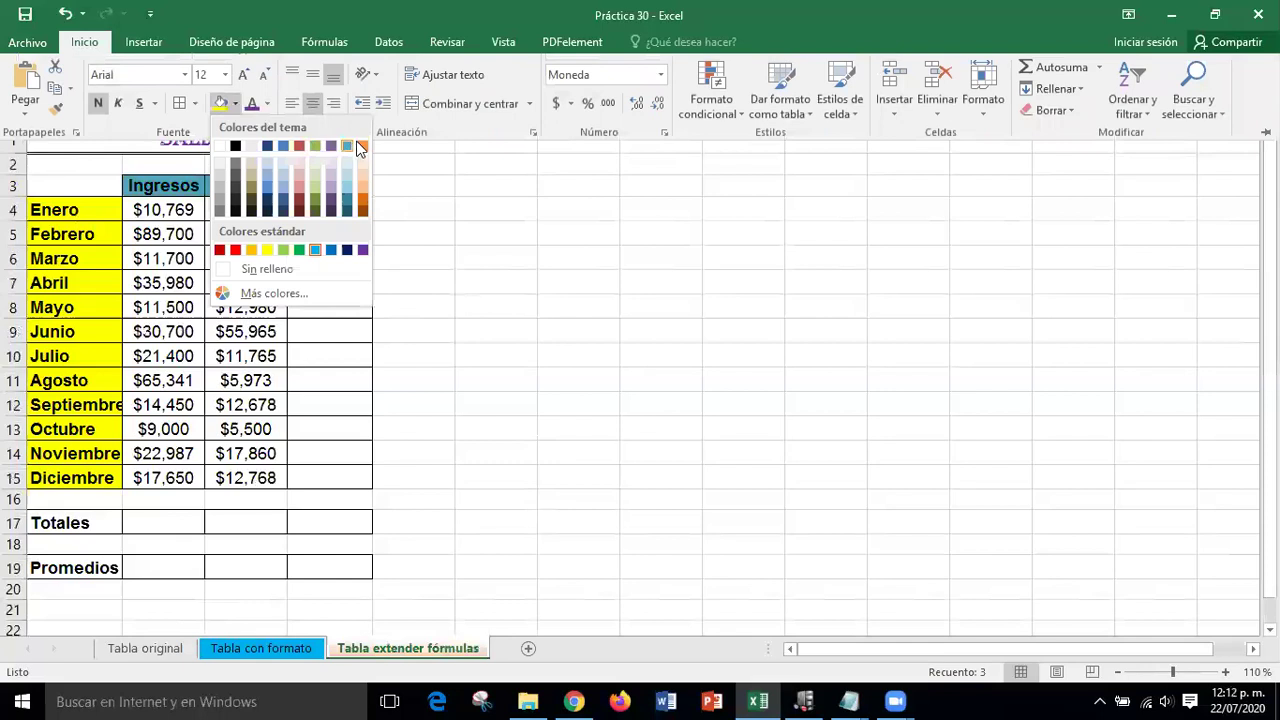
left_click(360, 145)
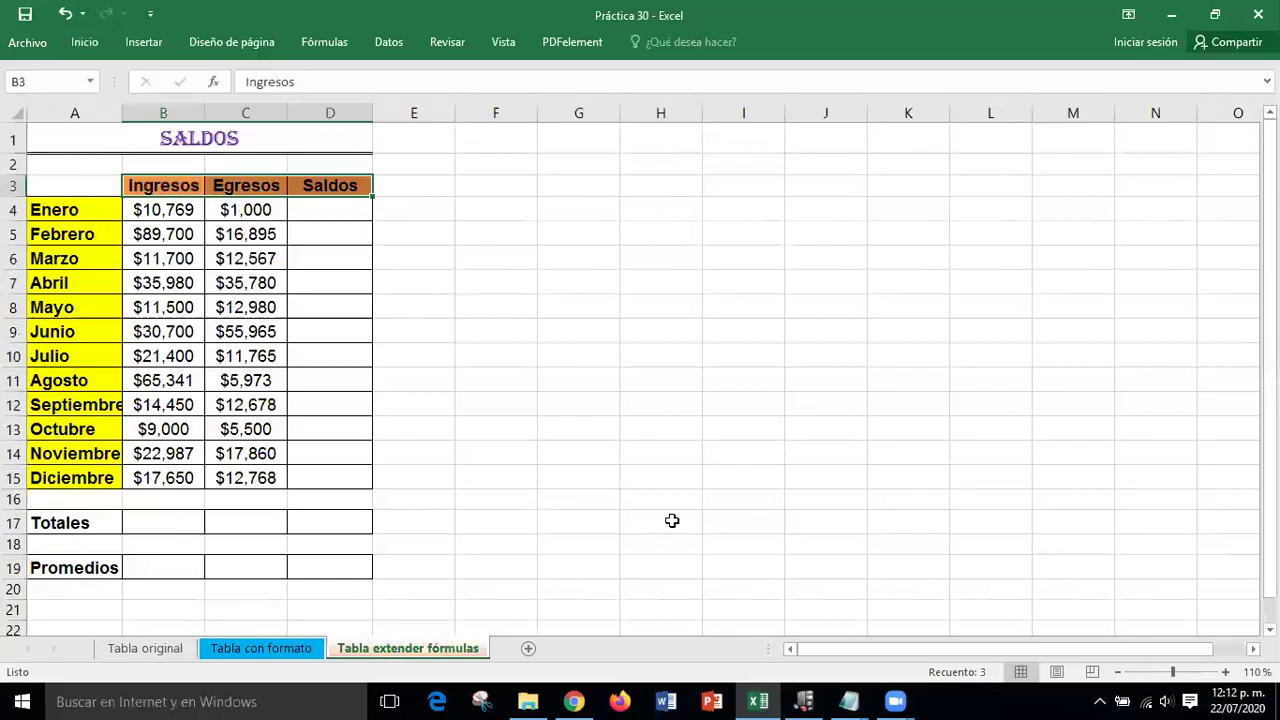
Review the Tabla original and Tabla con formato sheets, and return to the Tabla extender fórmulas sheet.
left_click(148, 649)
left_click(642, 436)
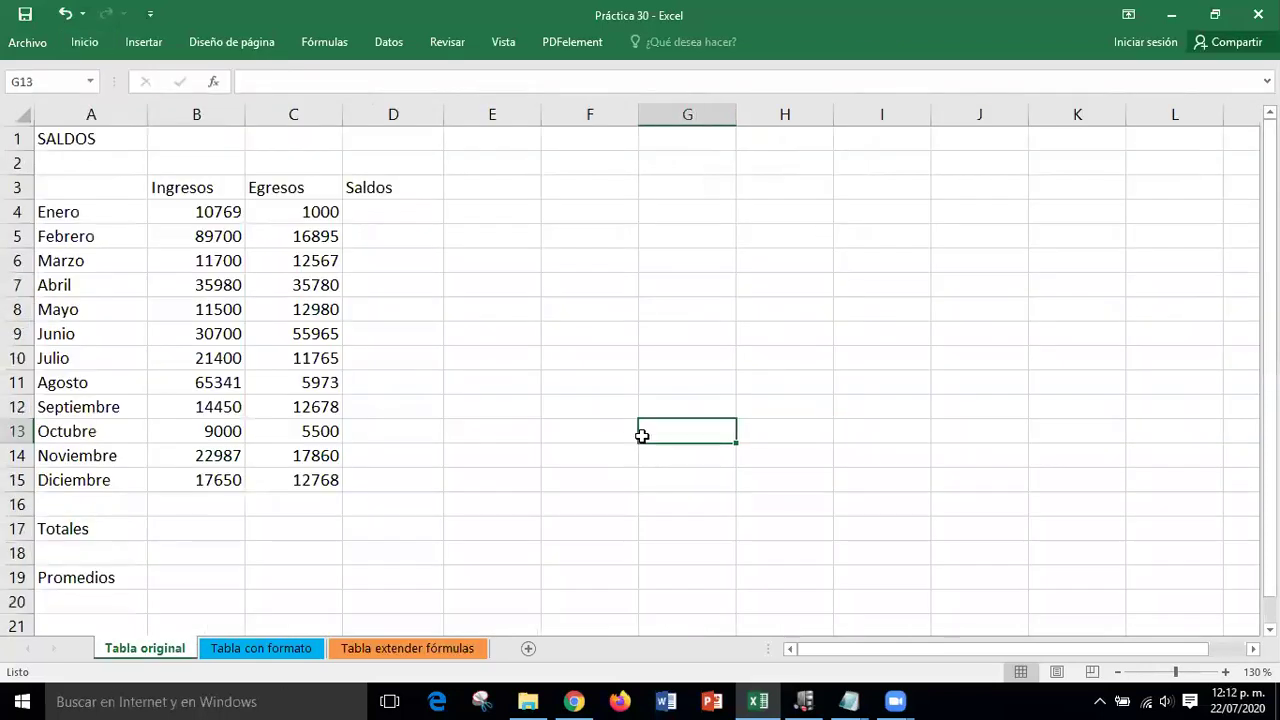
left_click(293, 651)
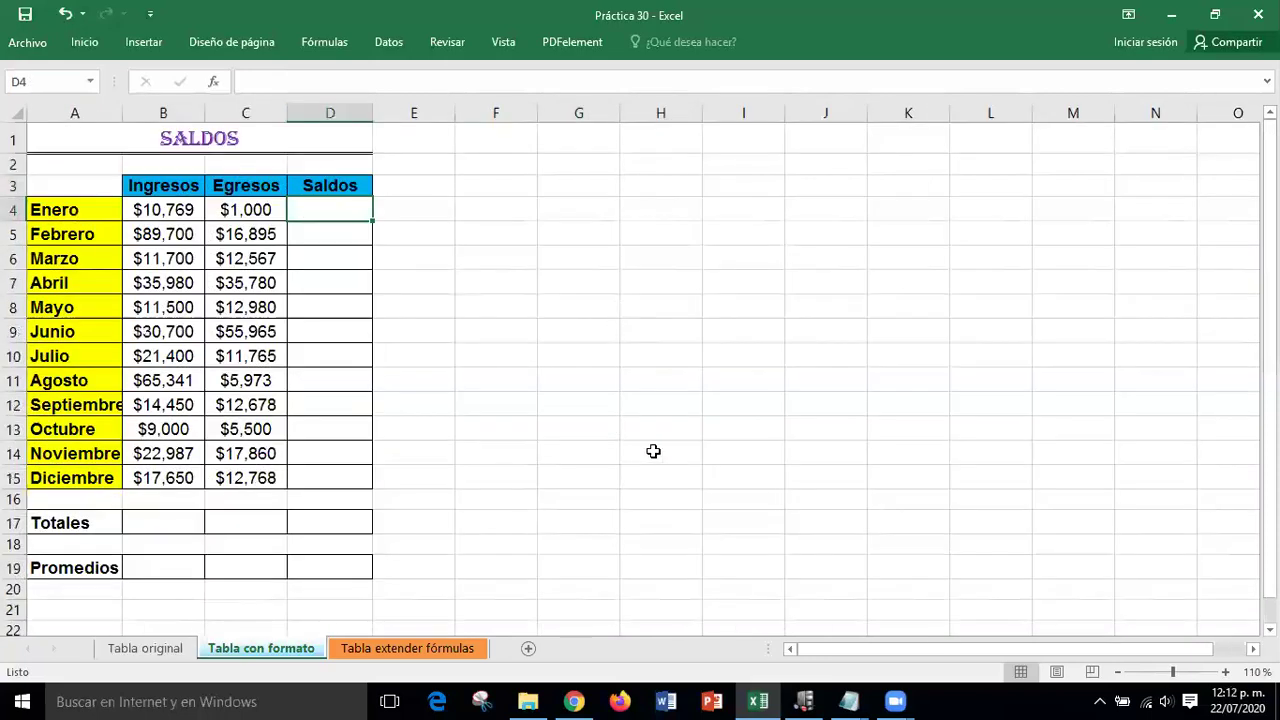
left_click(385, 649)
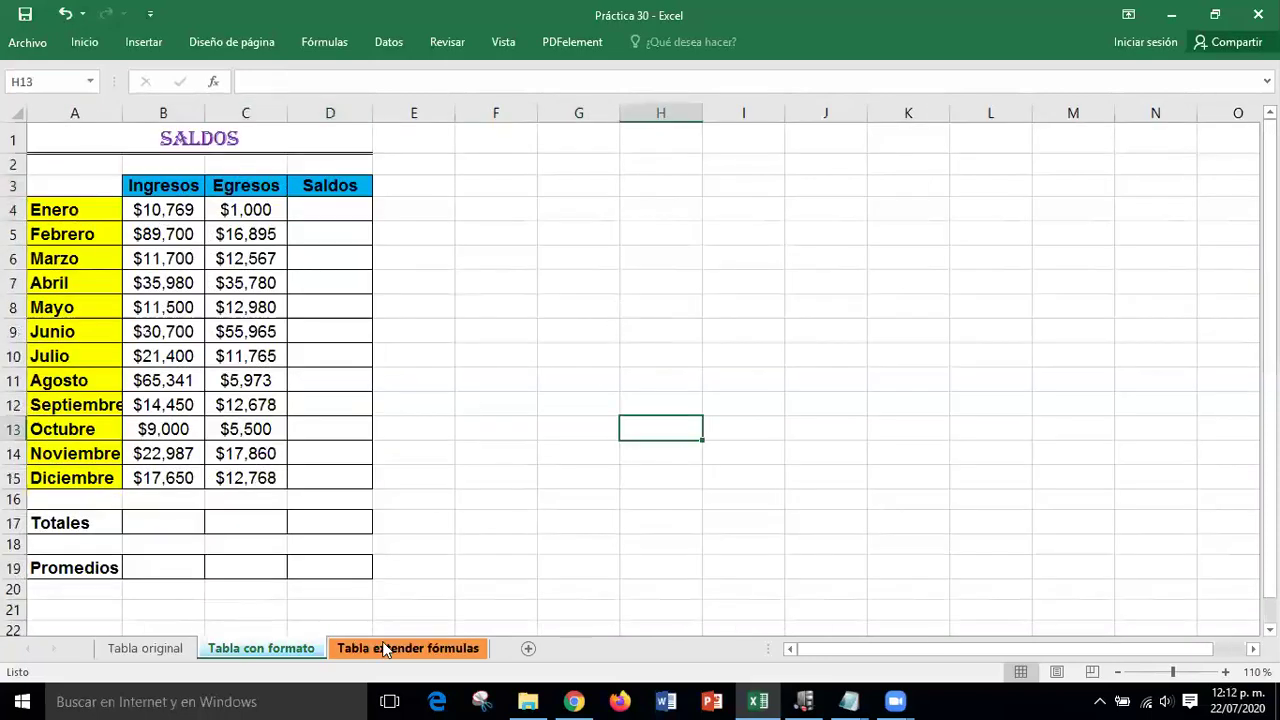
left_click(385, 649)
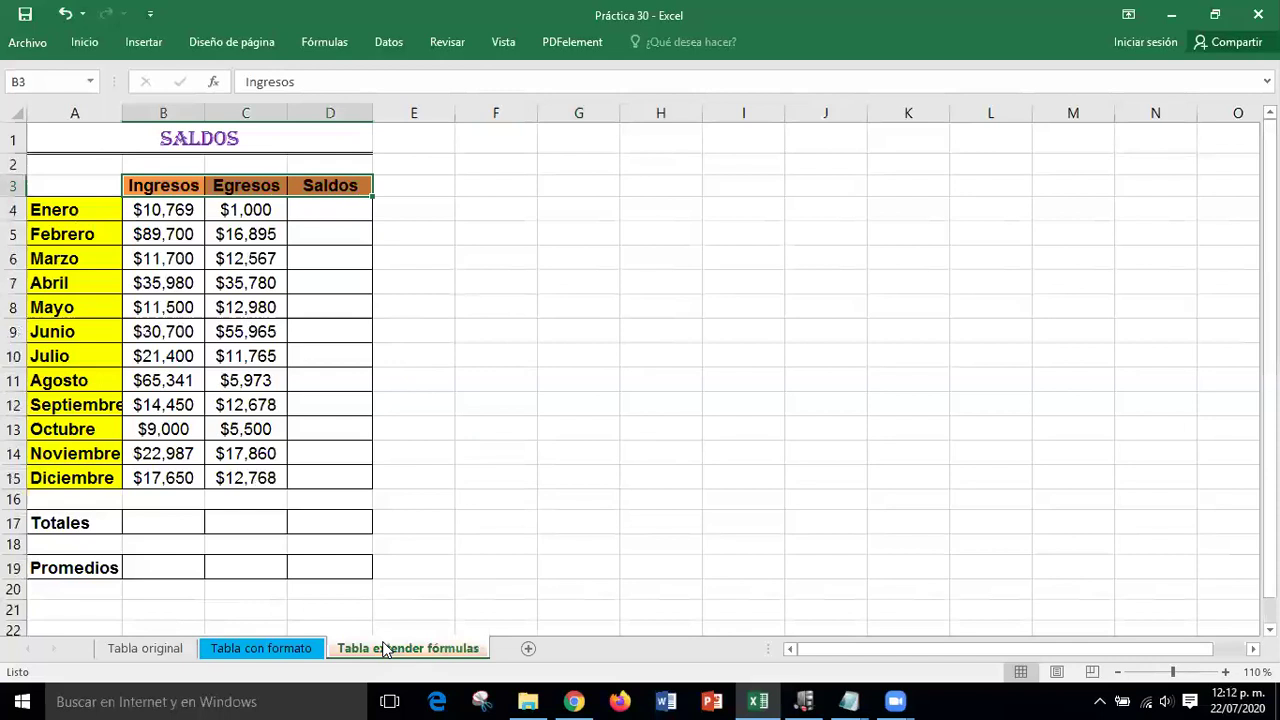
left_click(660, 279)
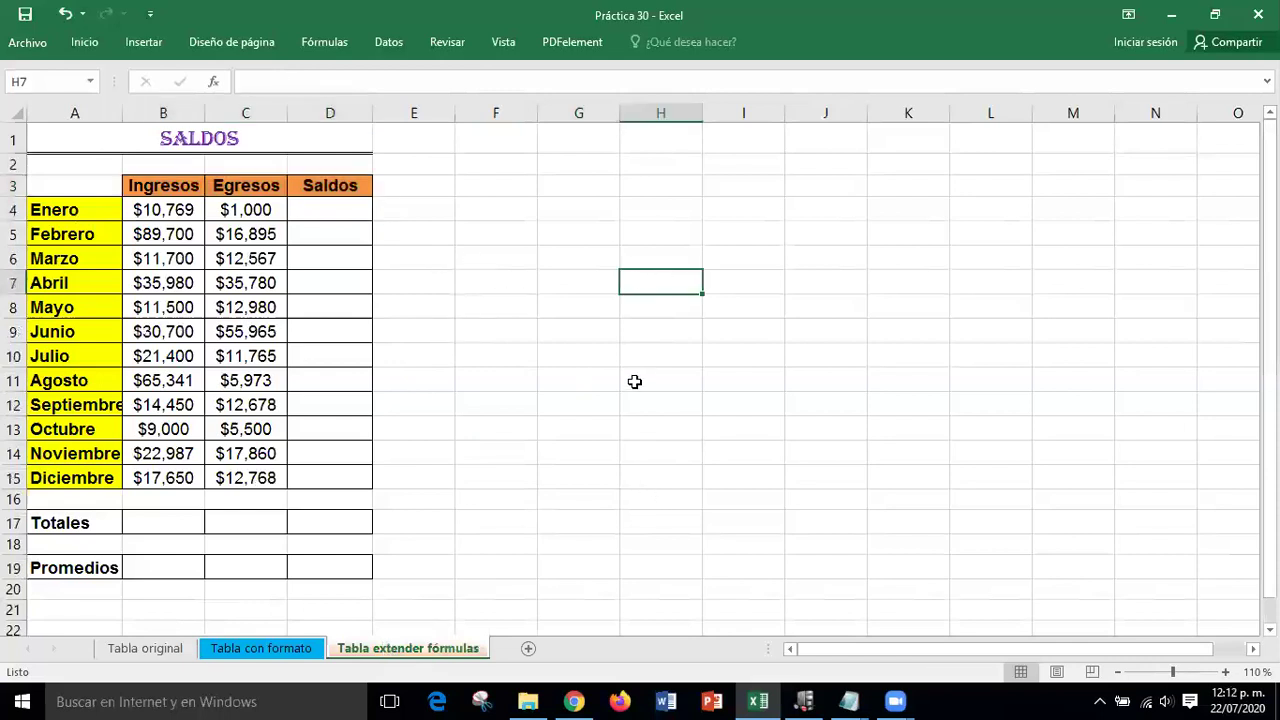
Calculate the Enero balance in cell D4 by subtracting Egresos from Ingresos with the formula =B4-C4.
left_click(325, 213)
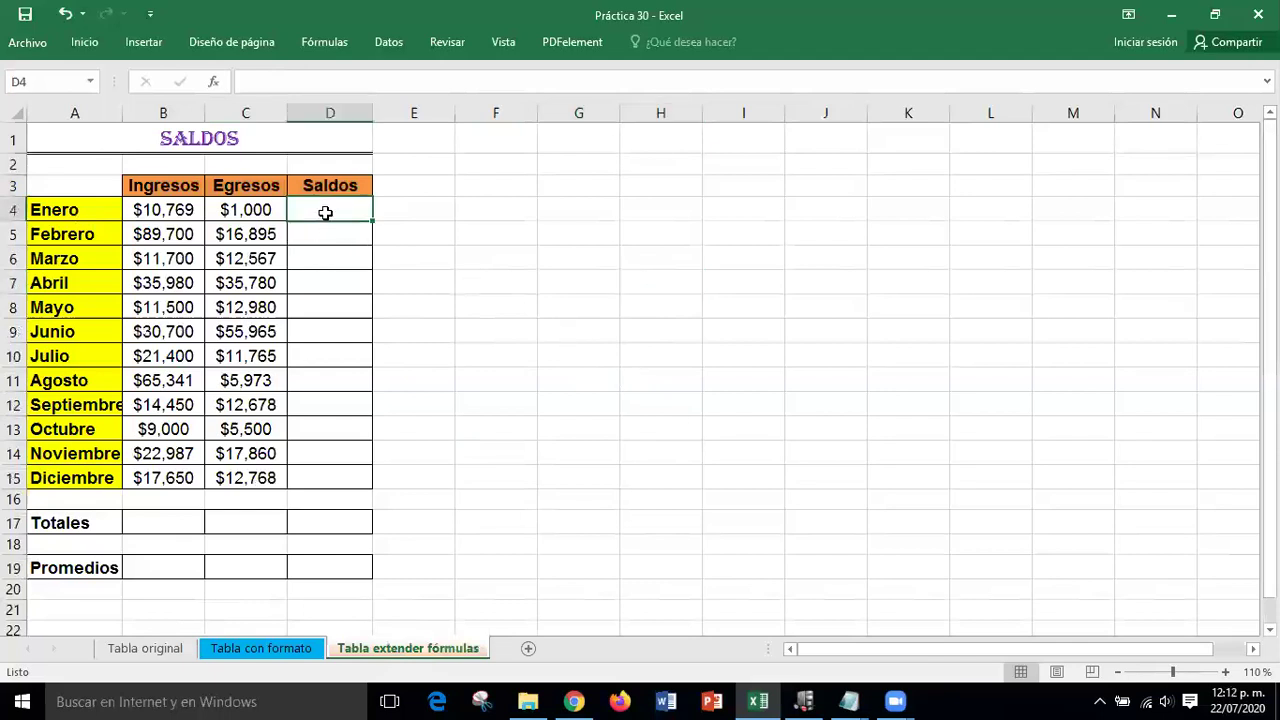
type("=")
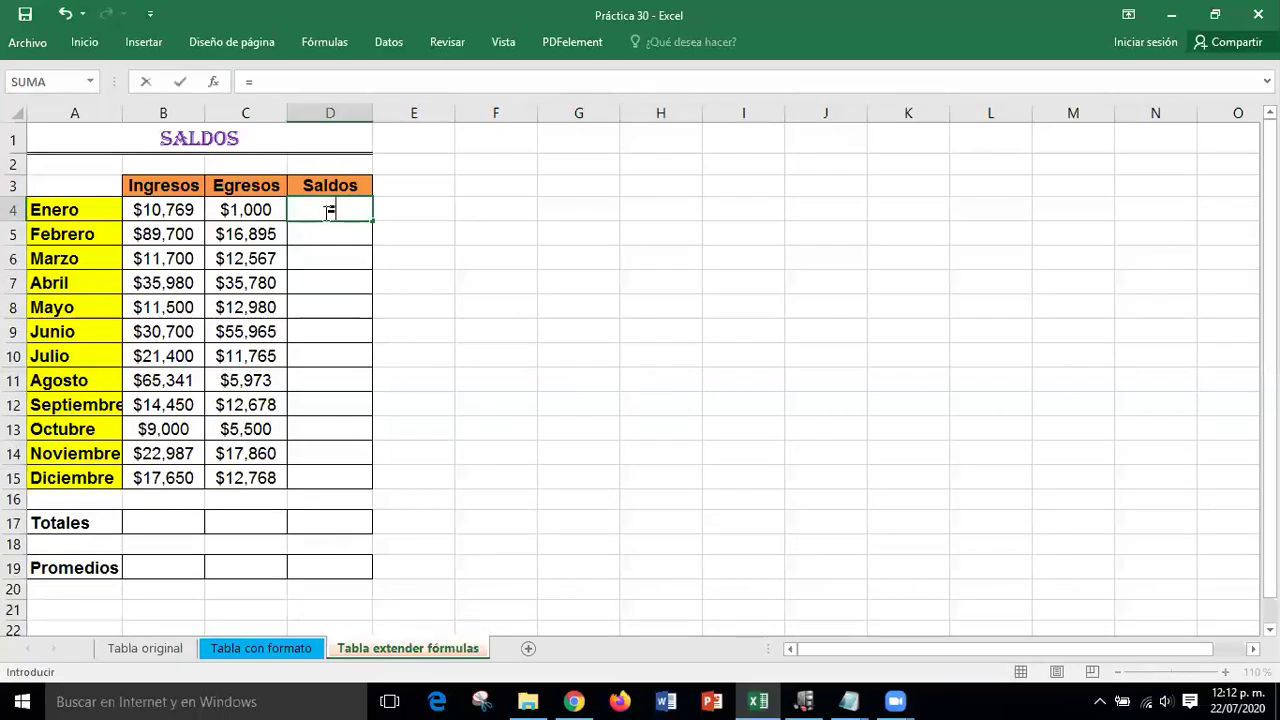
left_click(165, 212)
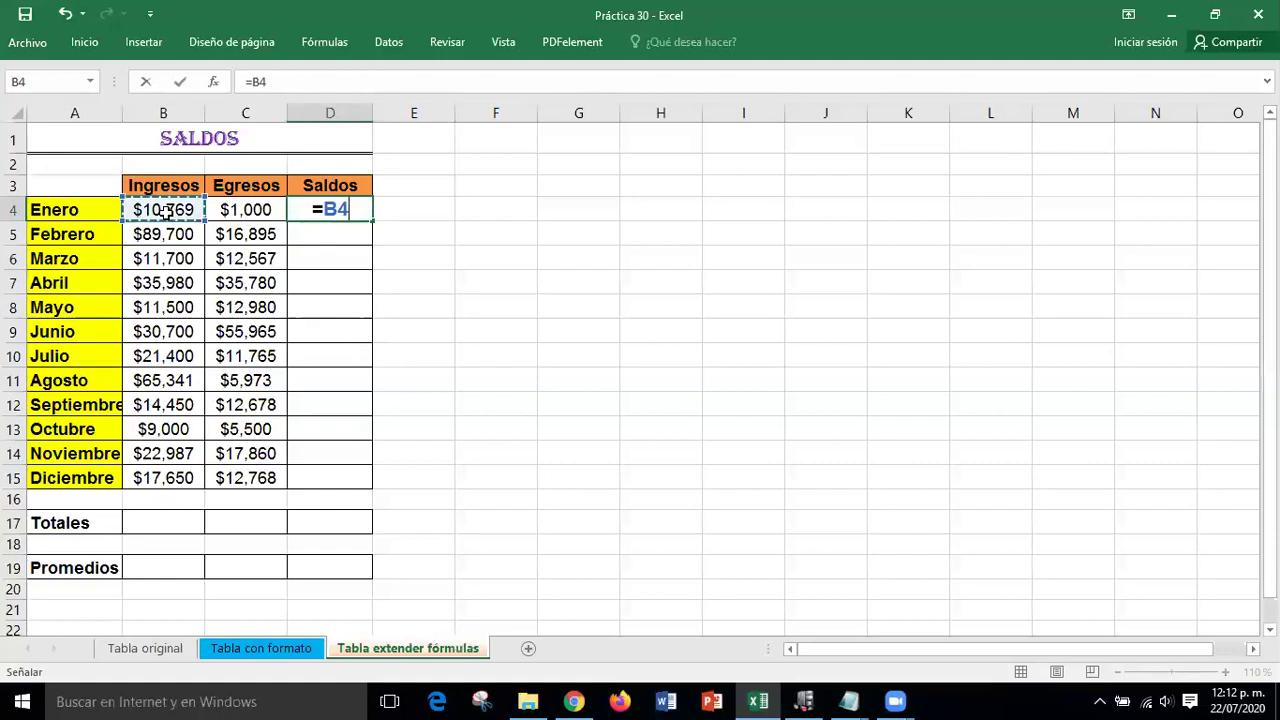
type("-")
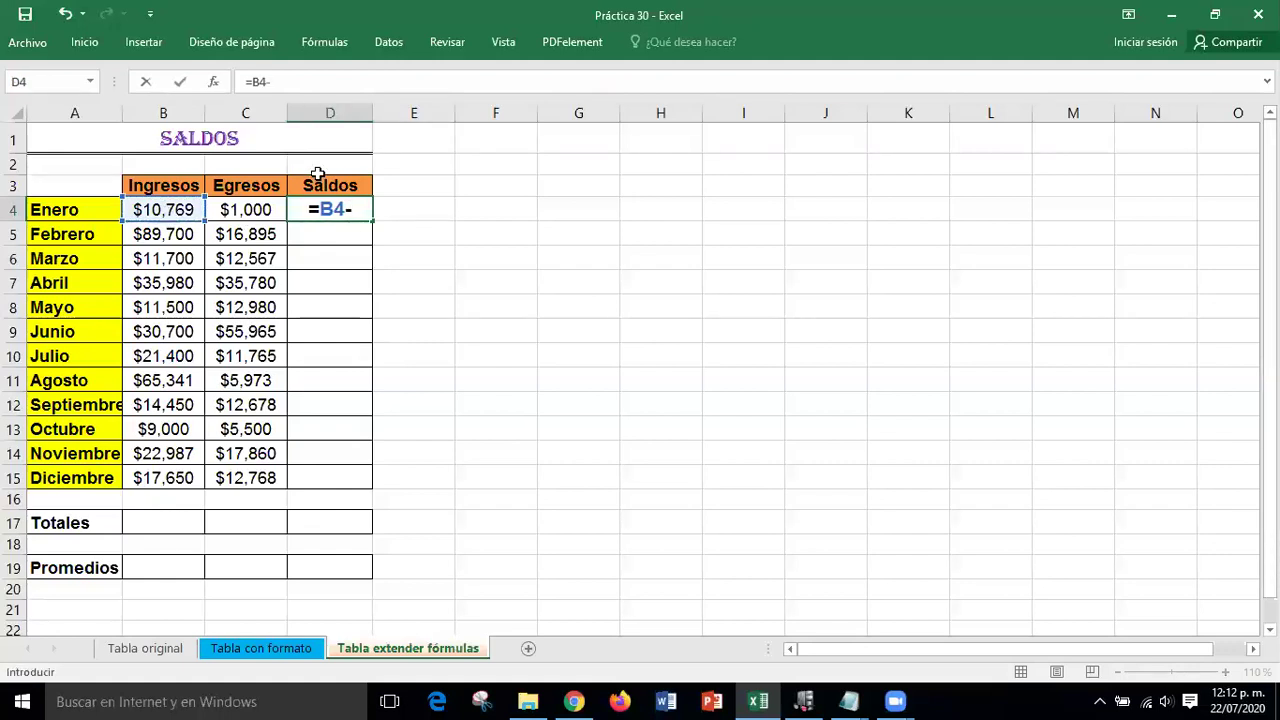
left_click(255, 210)
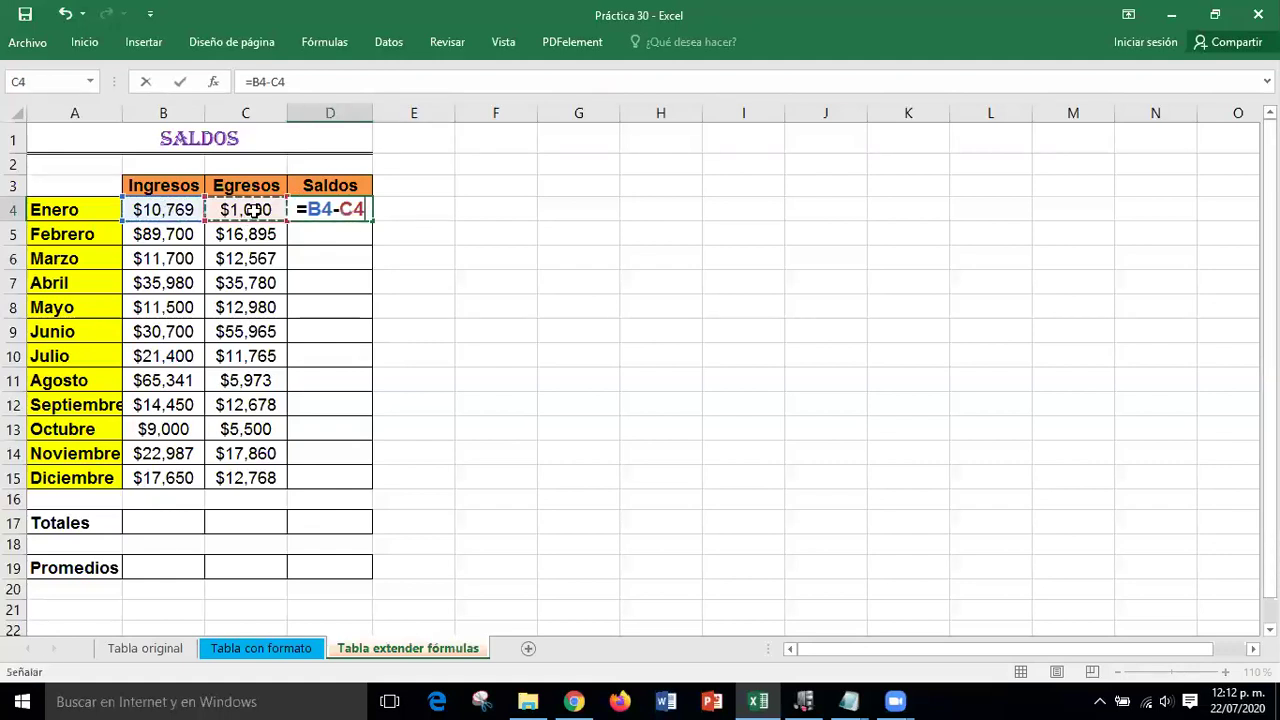
key("Return")
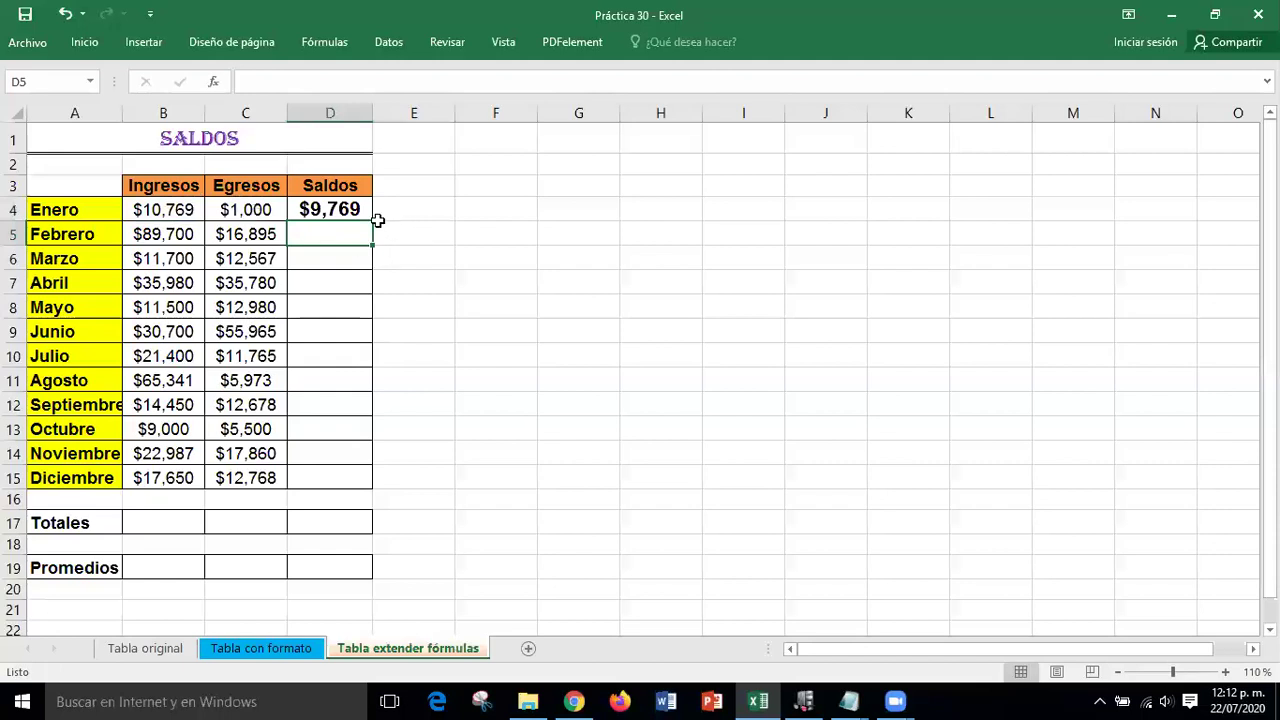
Extend the Enero balance formula from D4 down through Diciembre in D15.
left_click(342, 209)
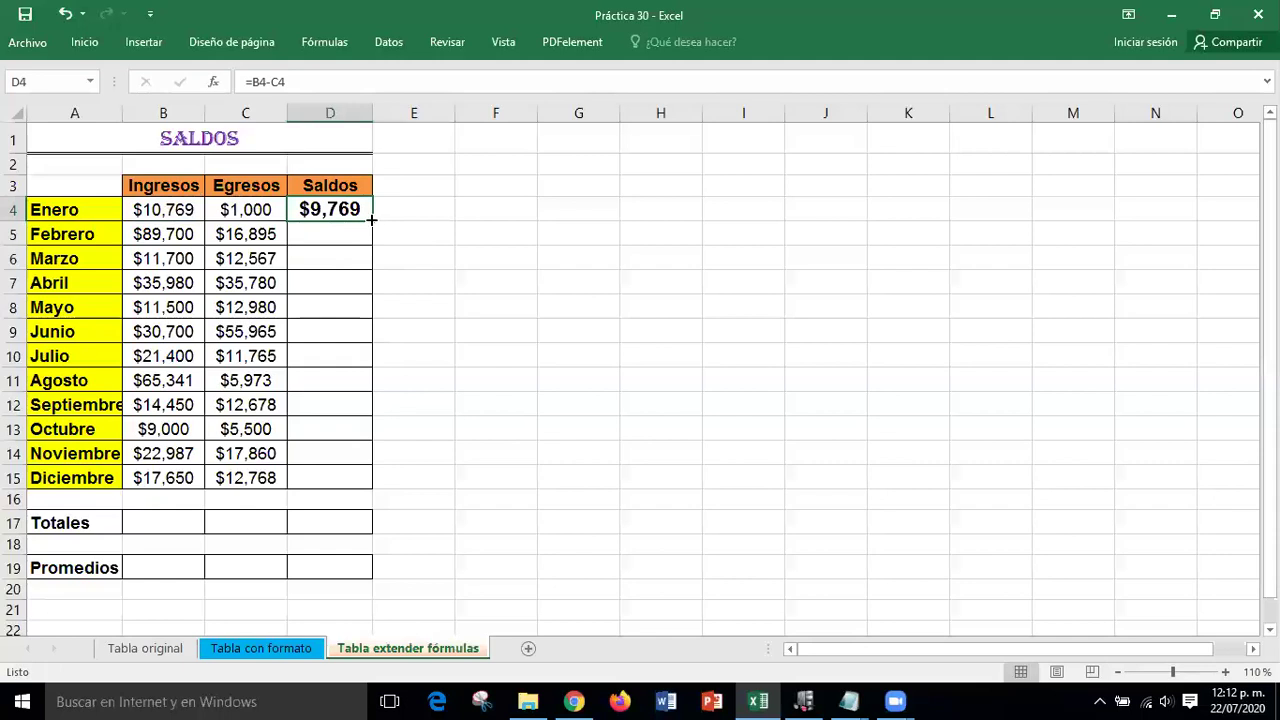
left_click_drag(371, 219, 375, 486)
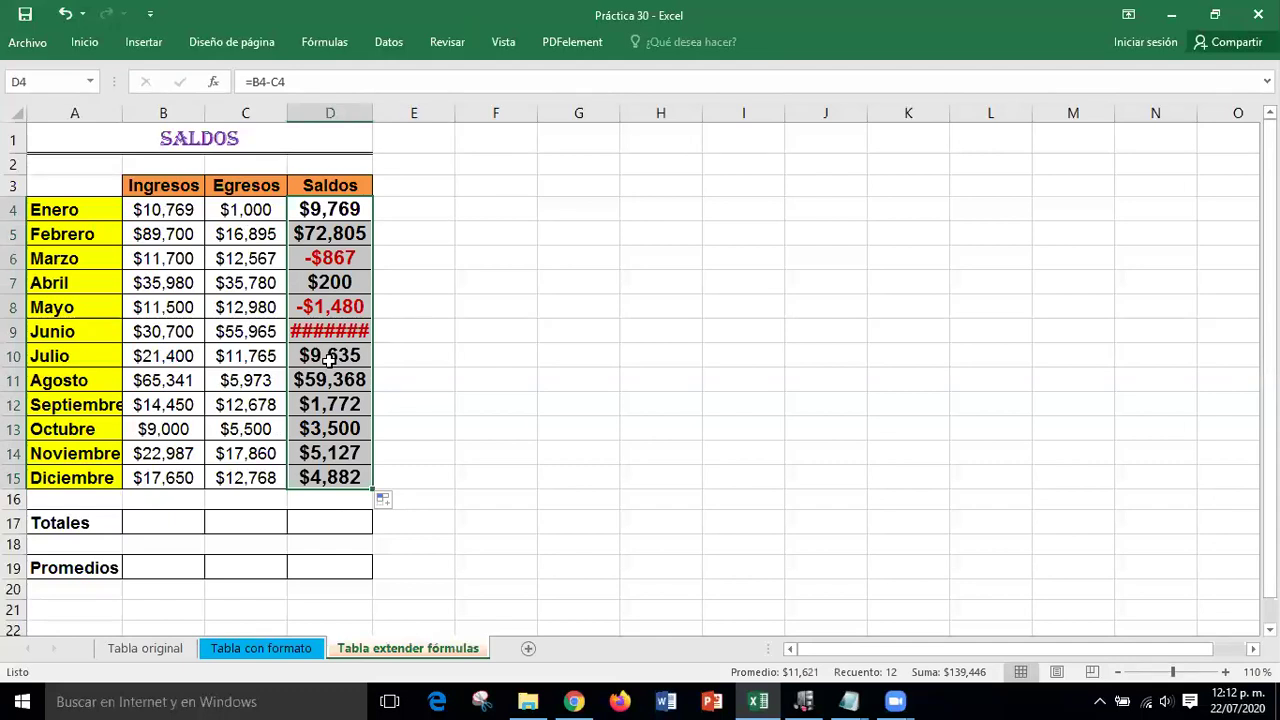
left_click(469, 360)
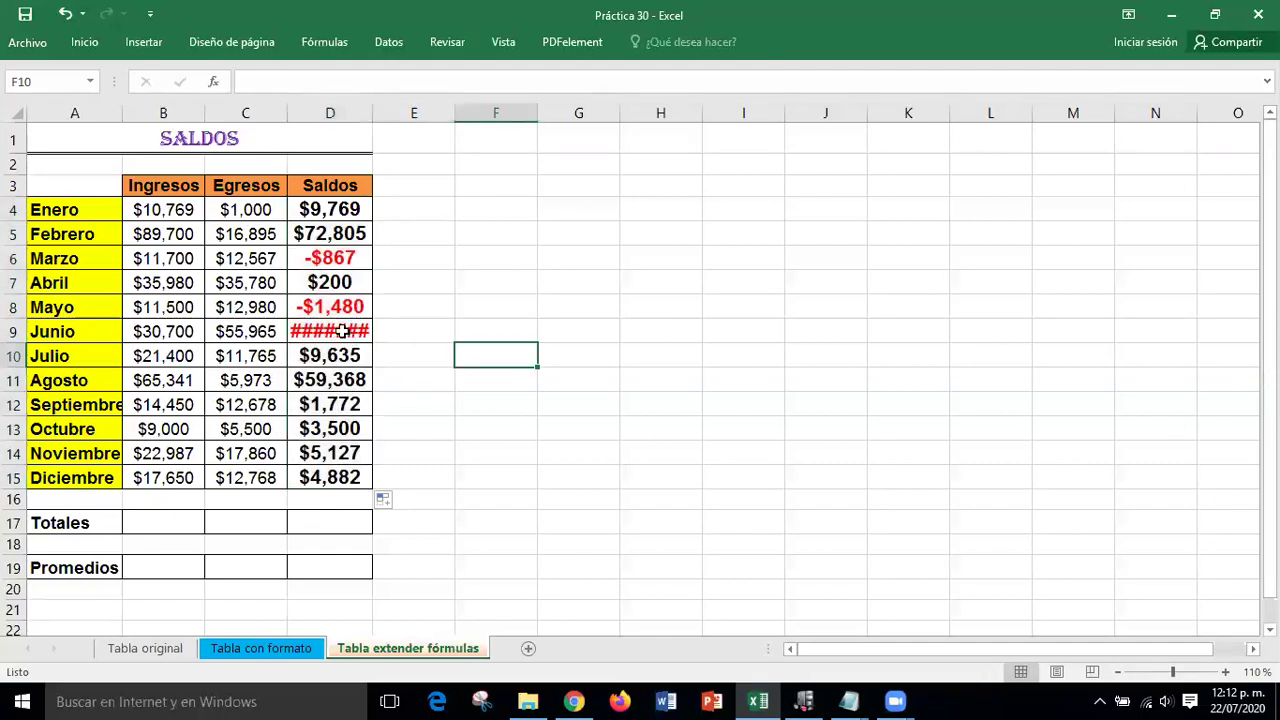
Widen column D slightly so the Junio balance fits in its cell.
left_click(345, 337)
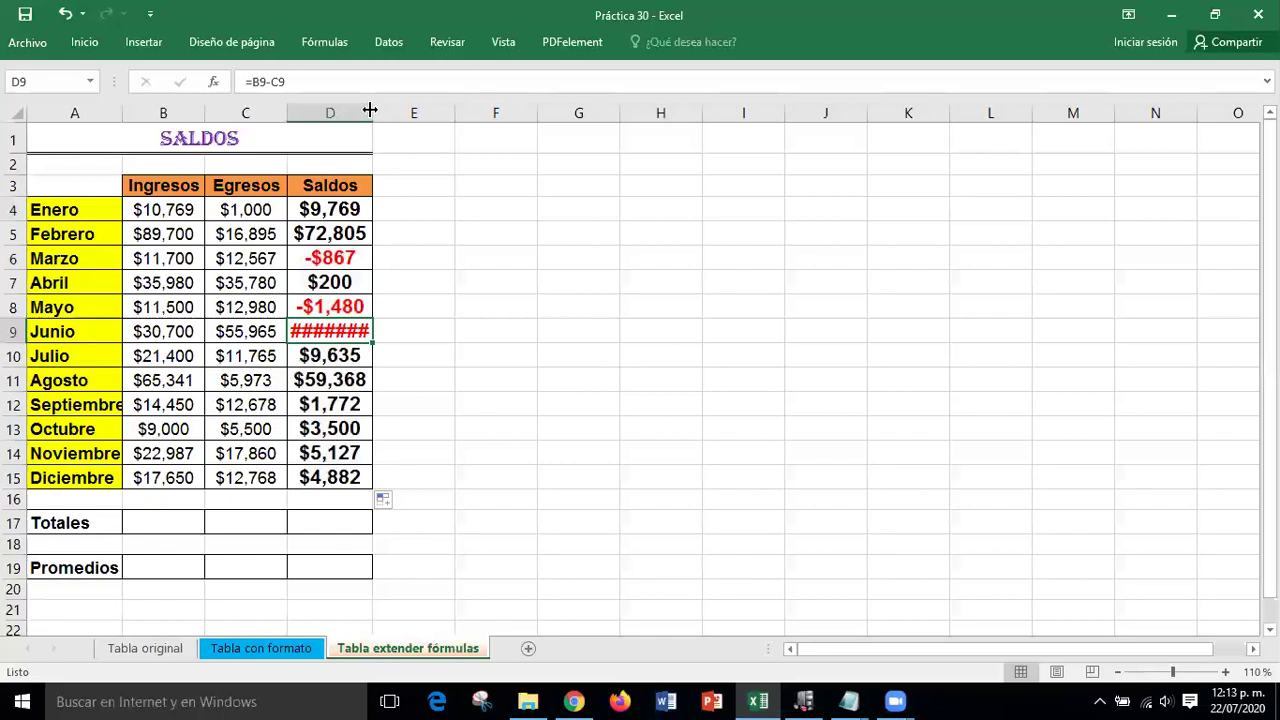
left_click_drag(370, 110, 376, 110)
left_click(514, 300)
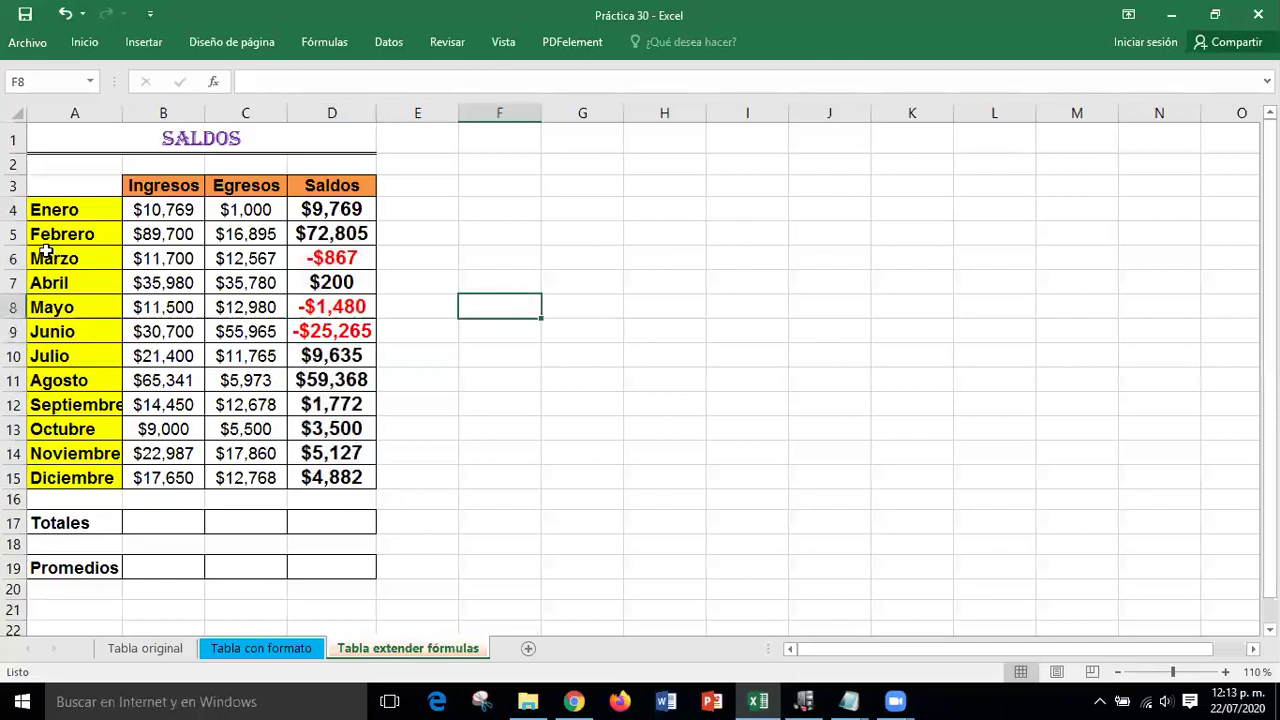
Examine the Marzo, Mayo and Junio rows, and the Ingresos, Egresos and Saldos columns that need totals.
left_click(14, 258)
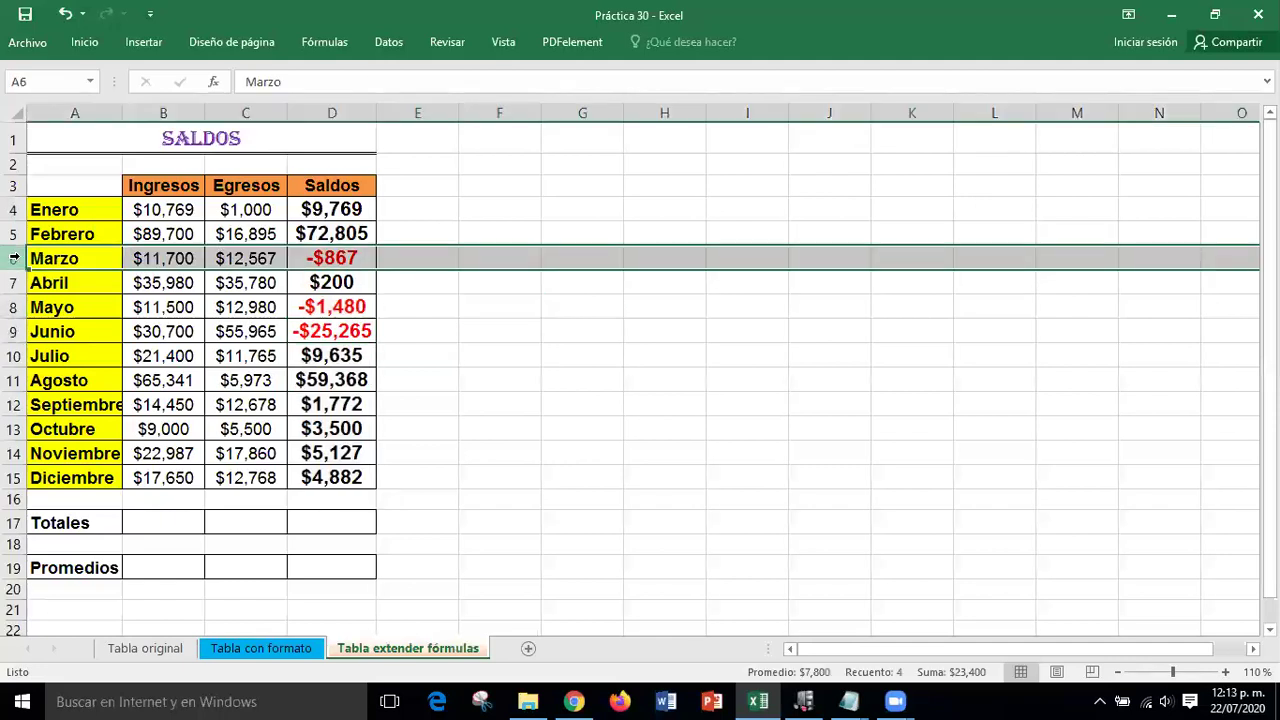
left_click(14, 307)
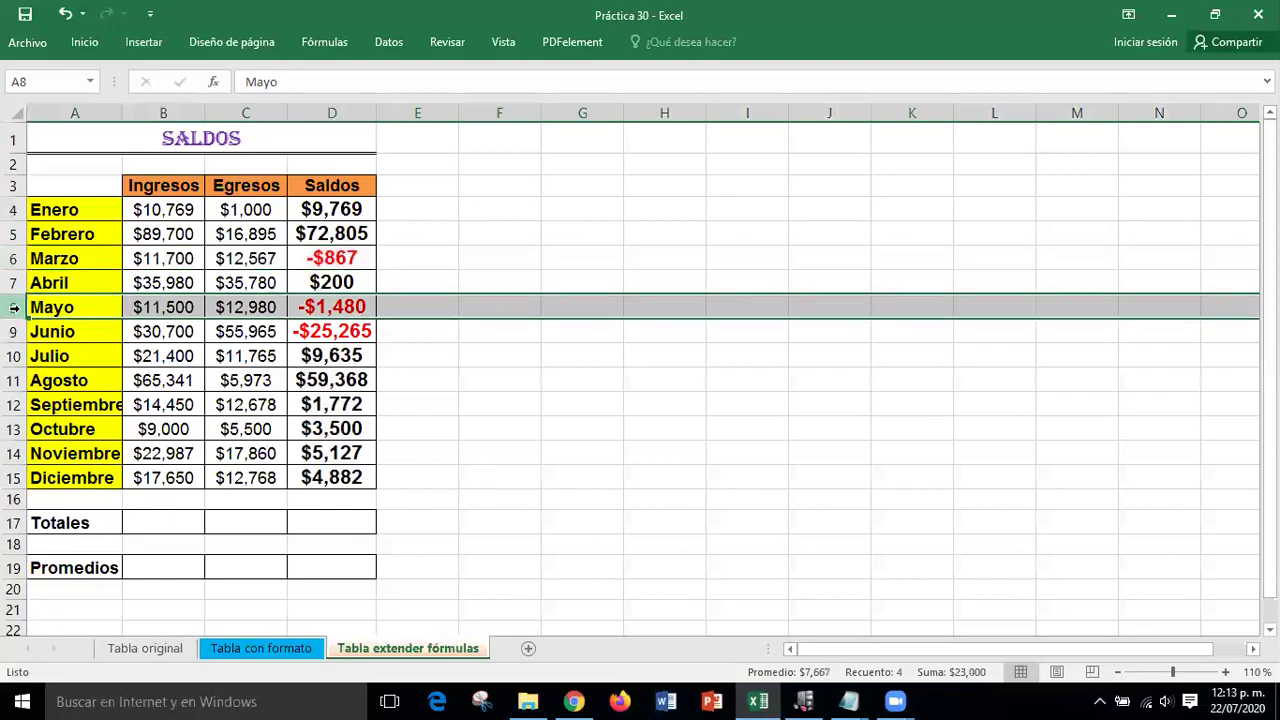
left_click(14, 331)
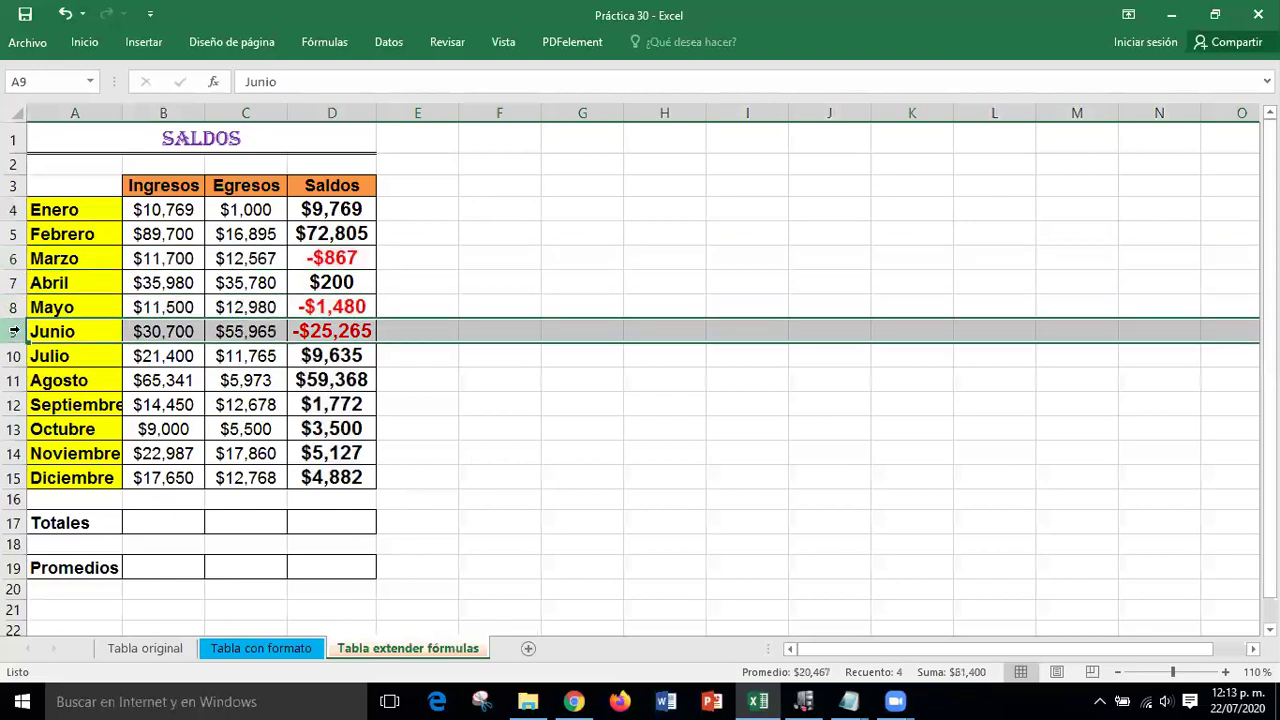
left_click(642, 397)
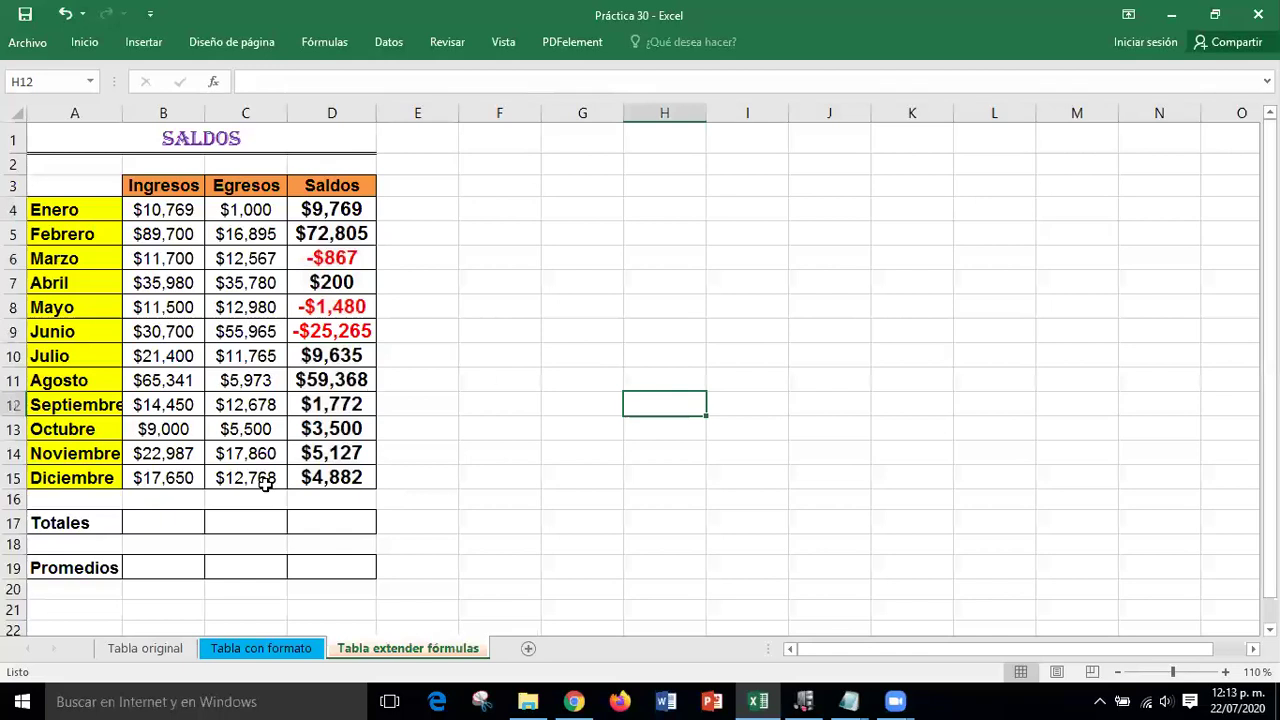
left_click(150, 519)
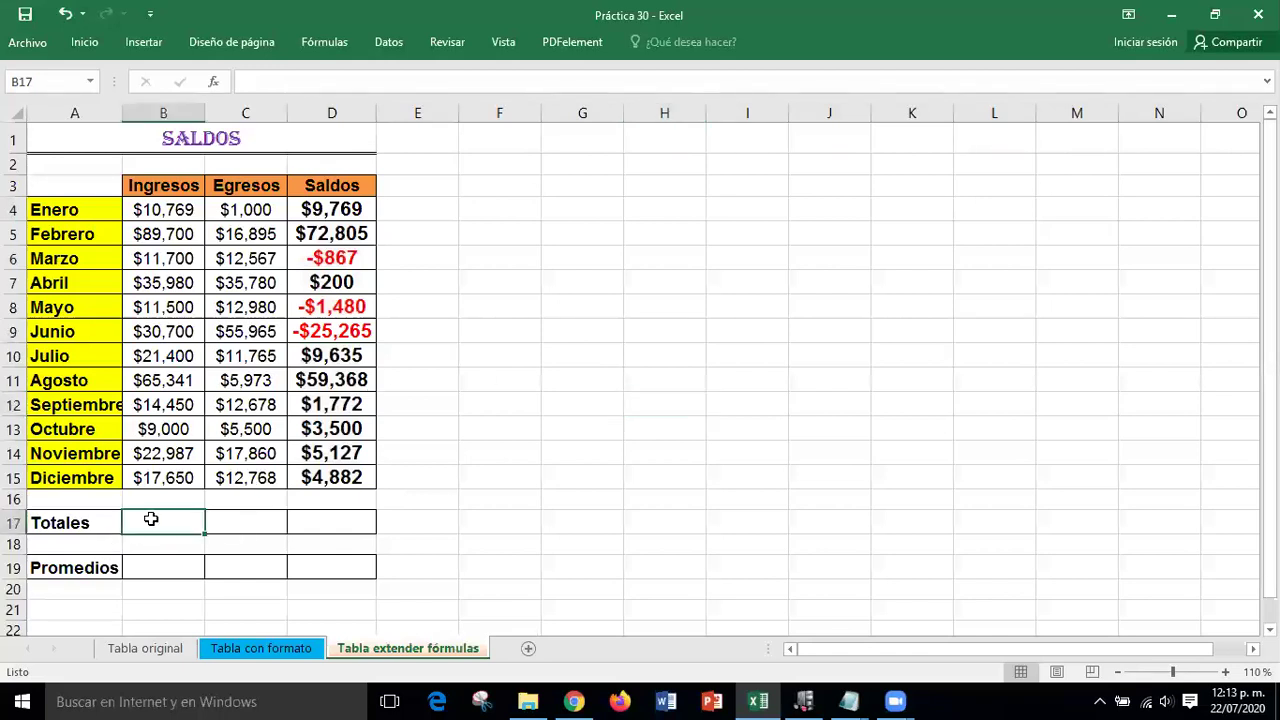
left_click(170, 112)
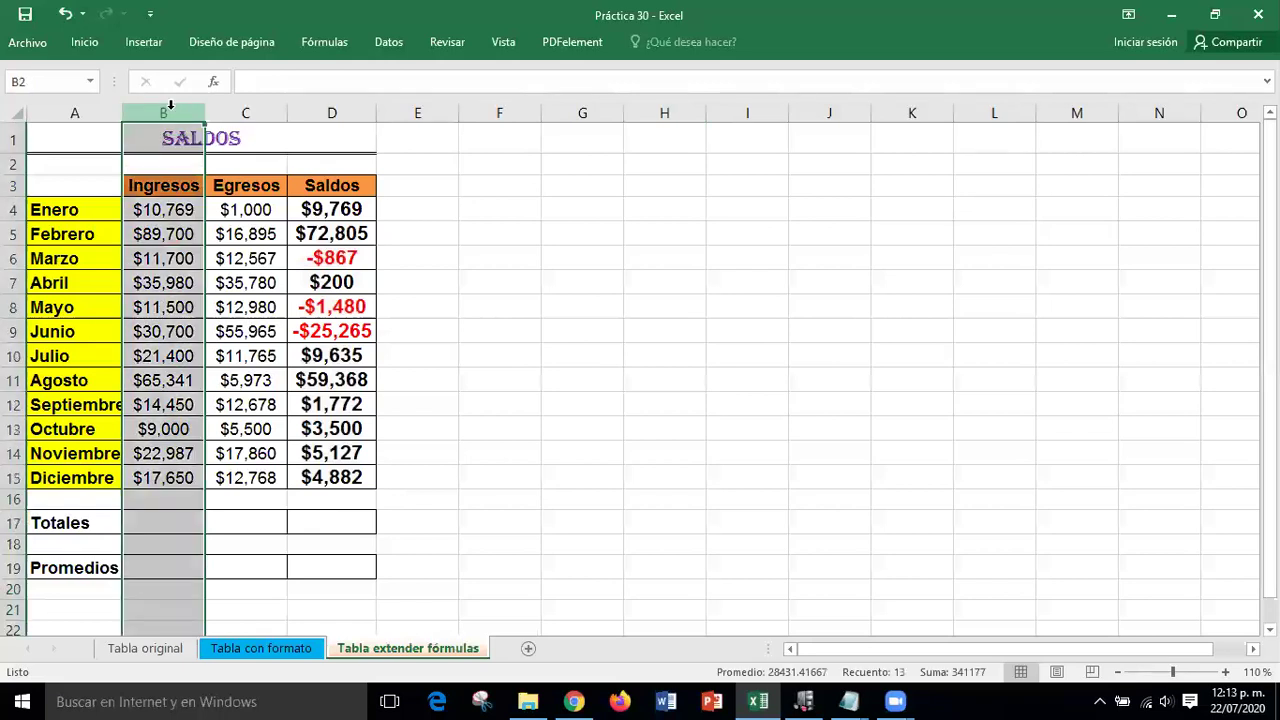
left_click(245, 114)
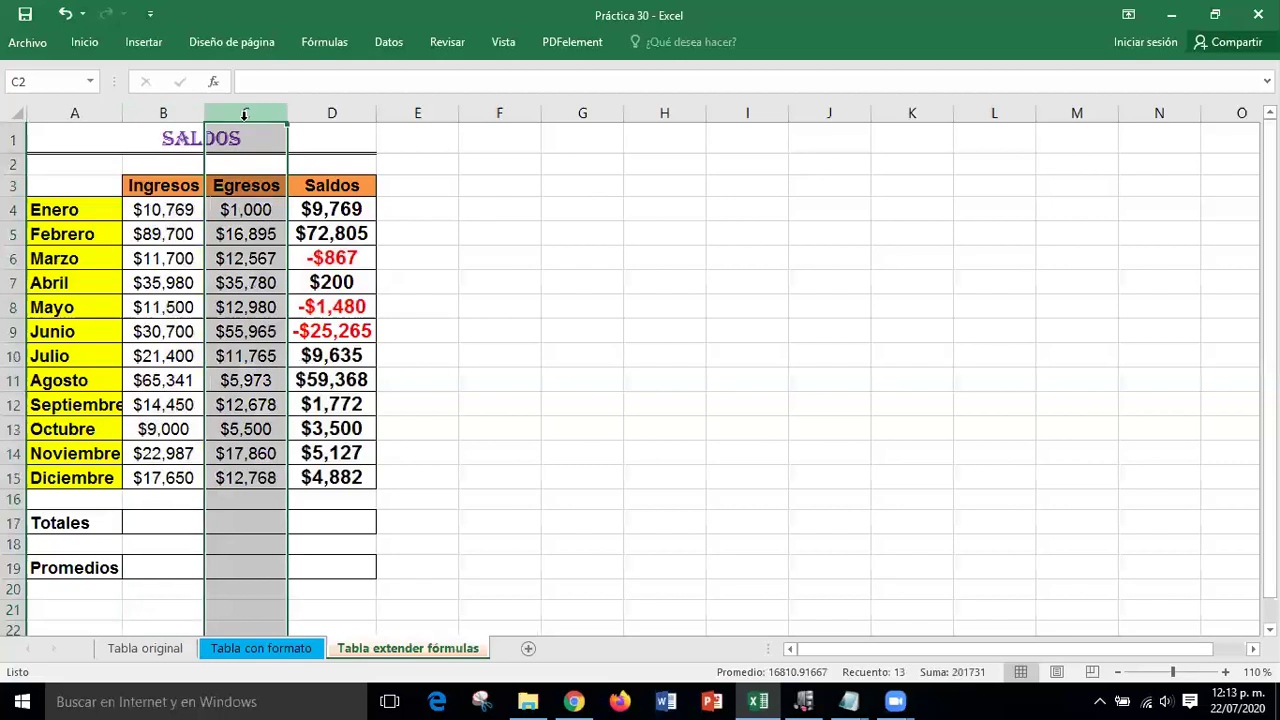
left_click(329, 112)
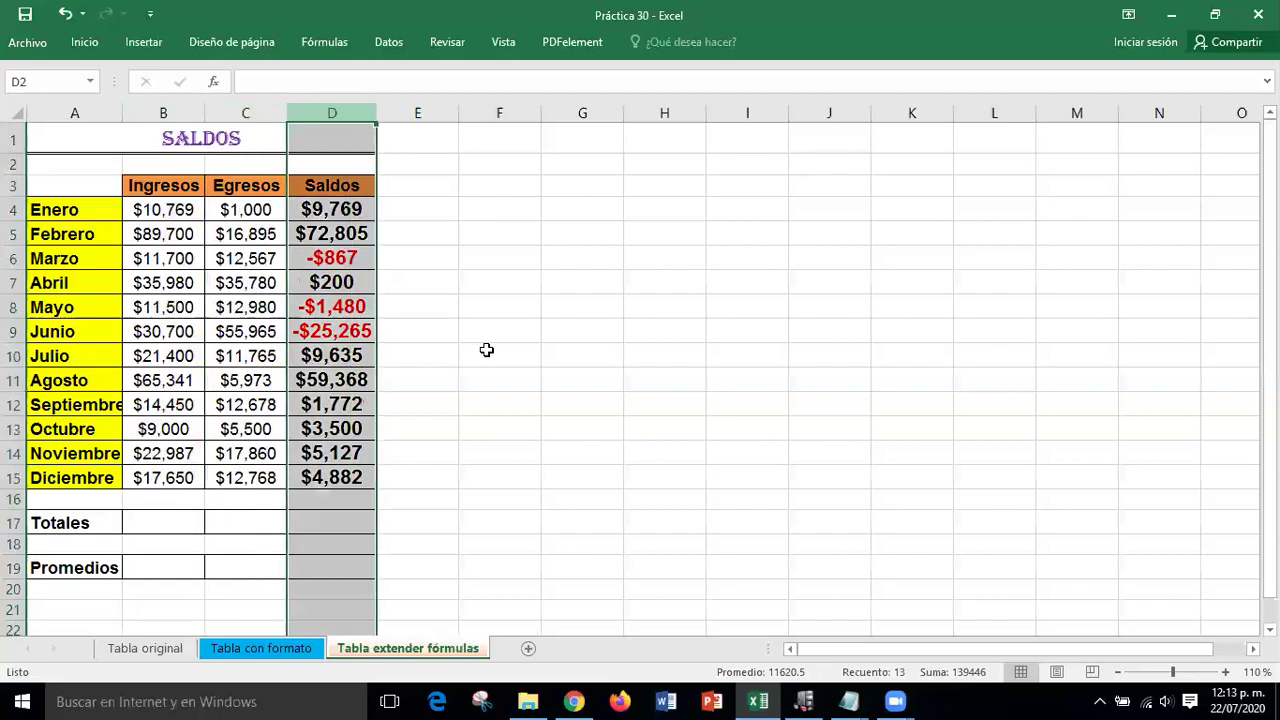
left_click(654, 454)
Calculate the Ingresos total in cell B17 with the formula =SUMA(B4:B15).
left_click(173, 524)
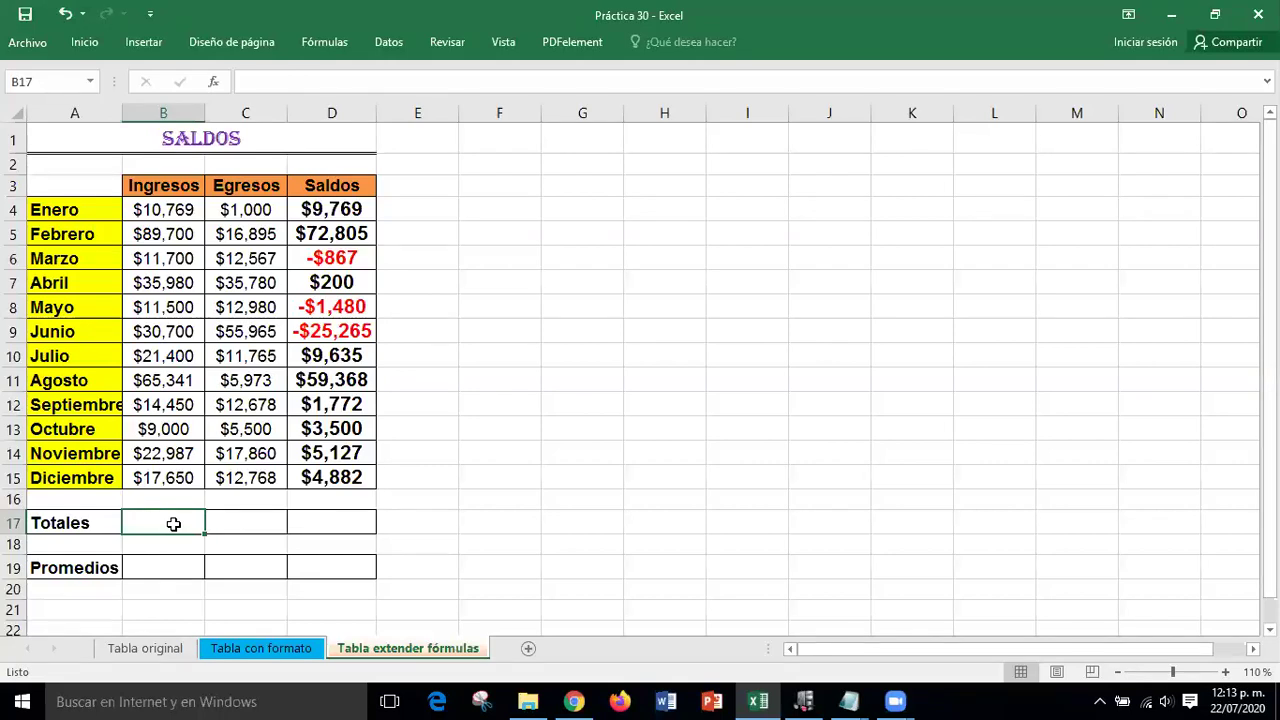
type("=")
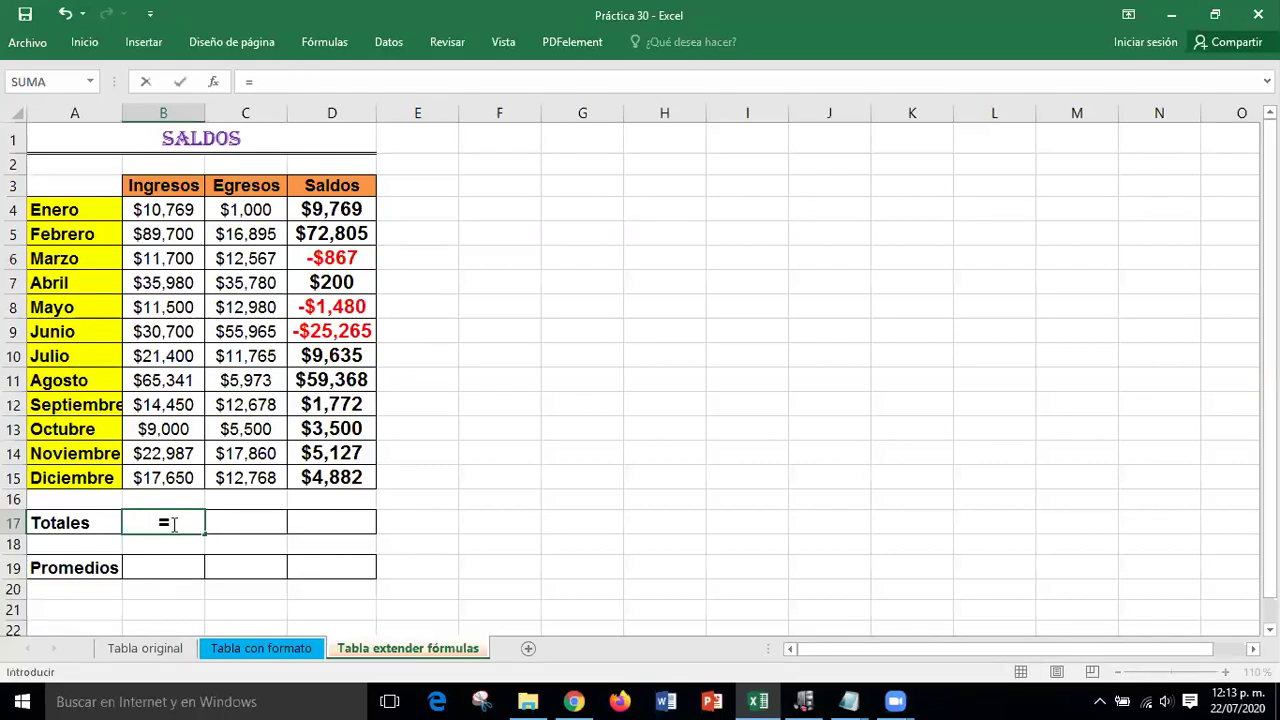
type("SUMA")
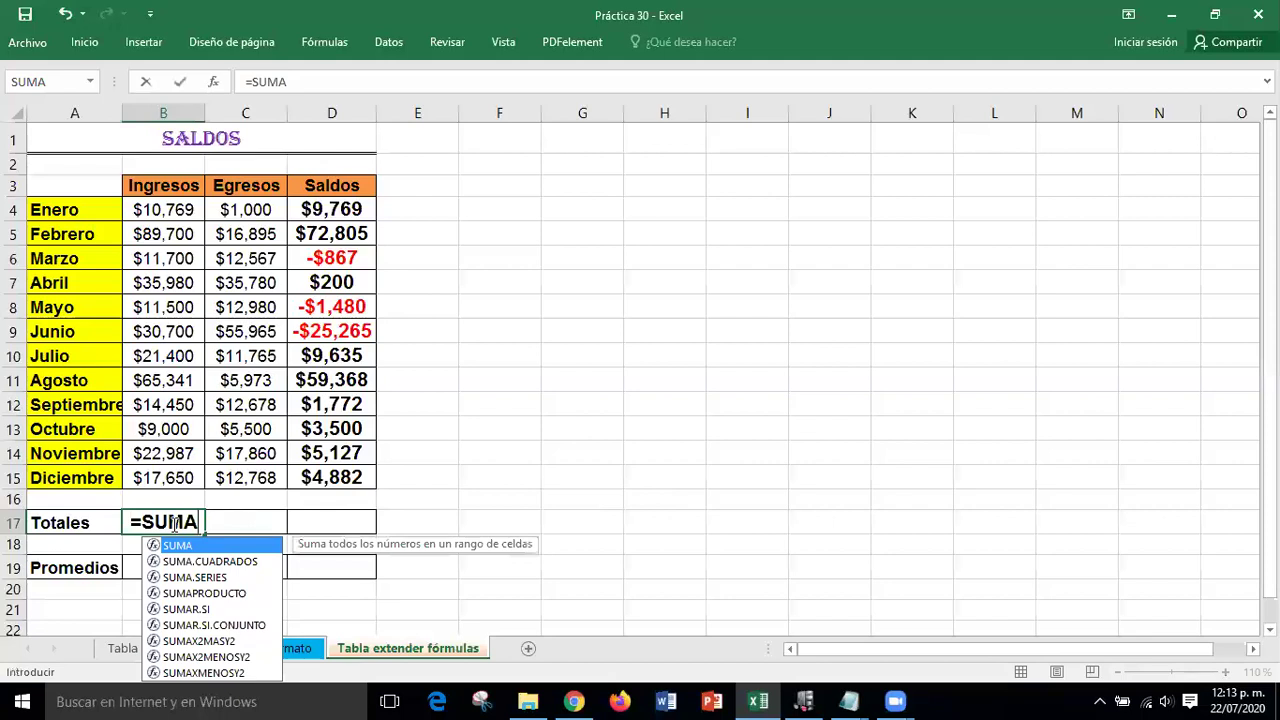
type("(")
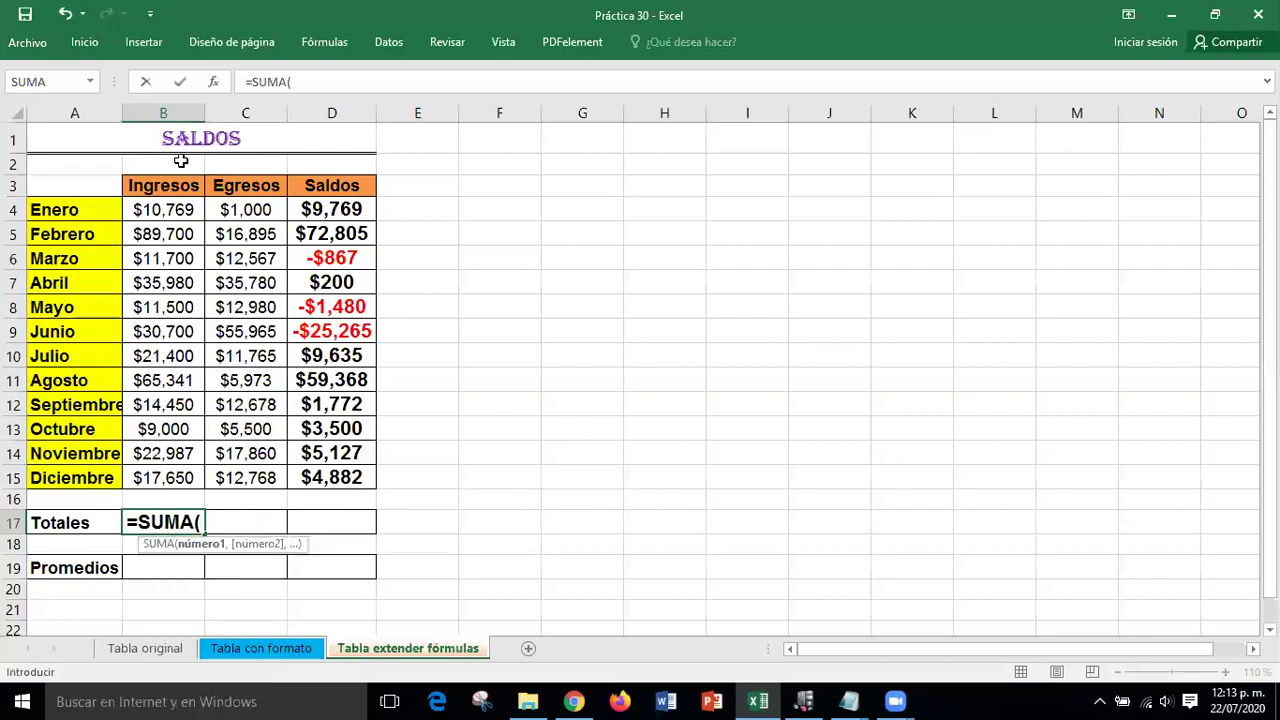
left_click(174, 210)
left_click_drag(174, 210, 163, 470)
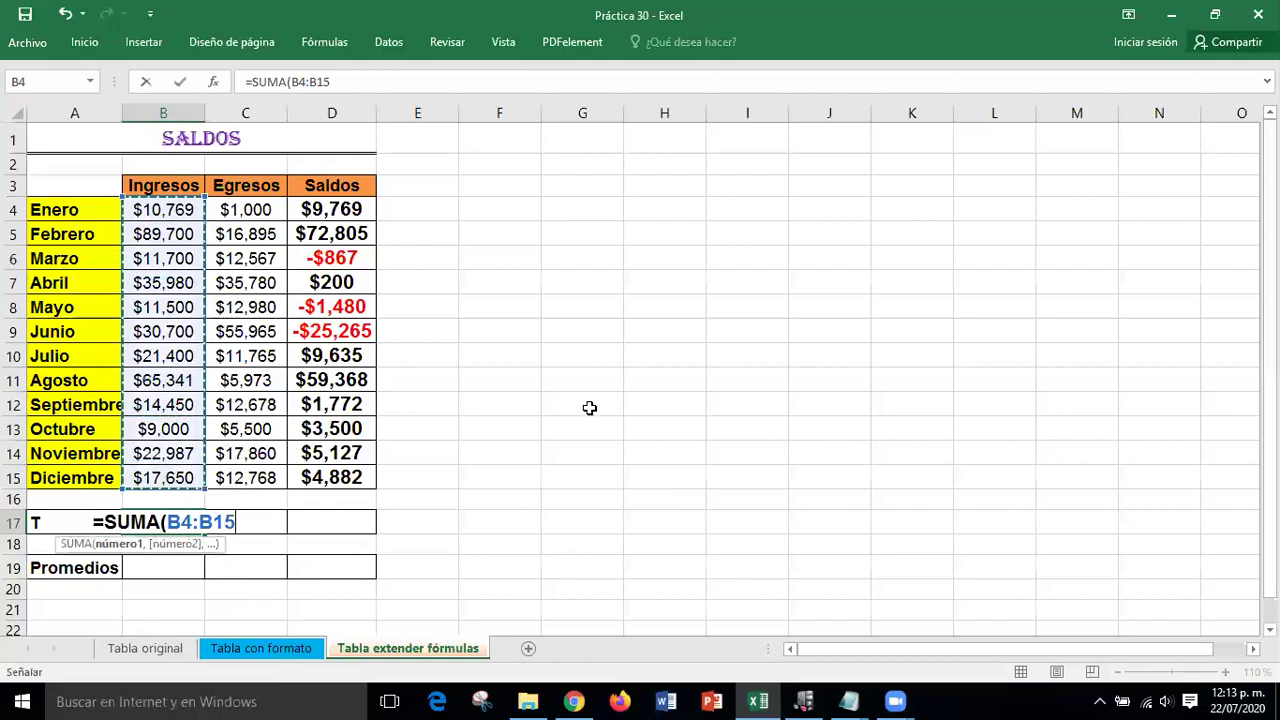
type(")")
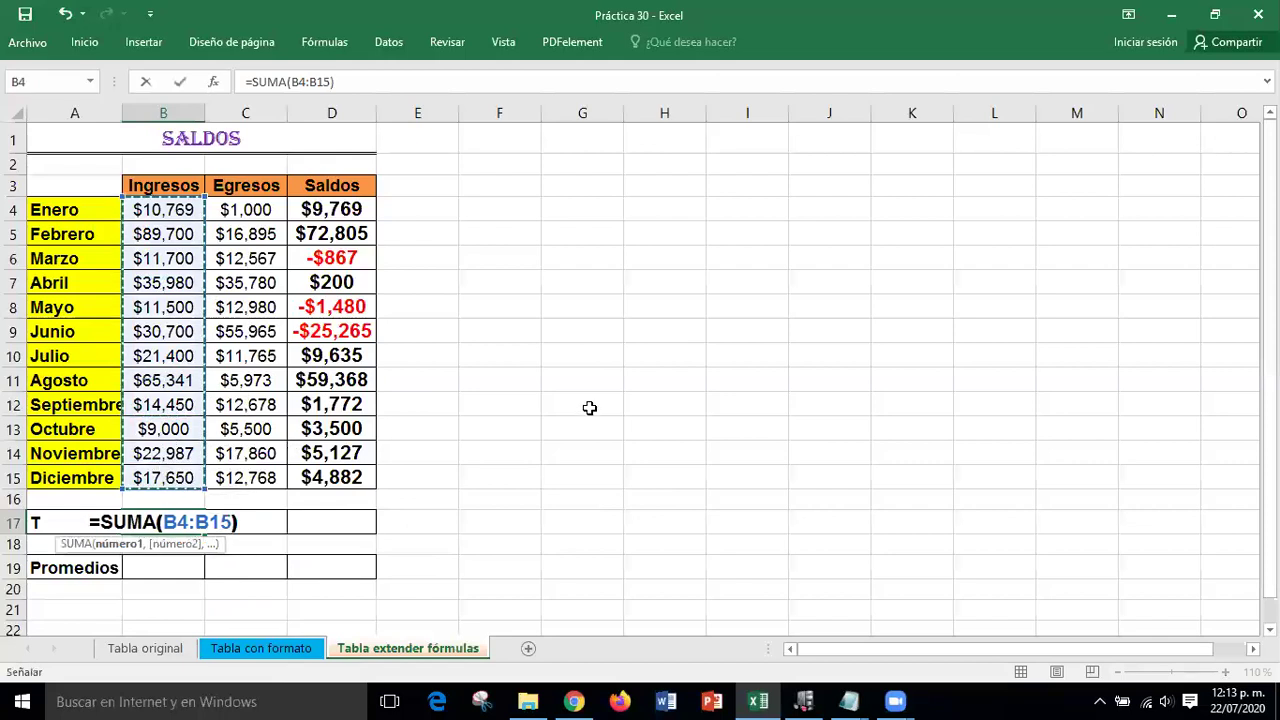
key("Return")
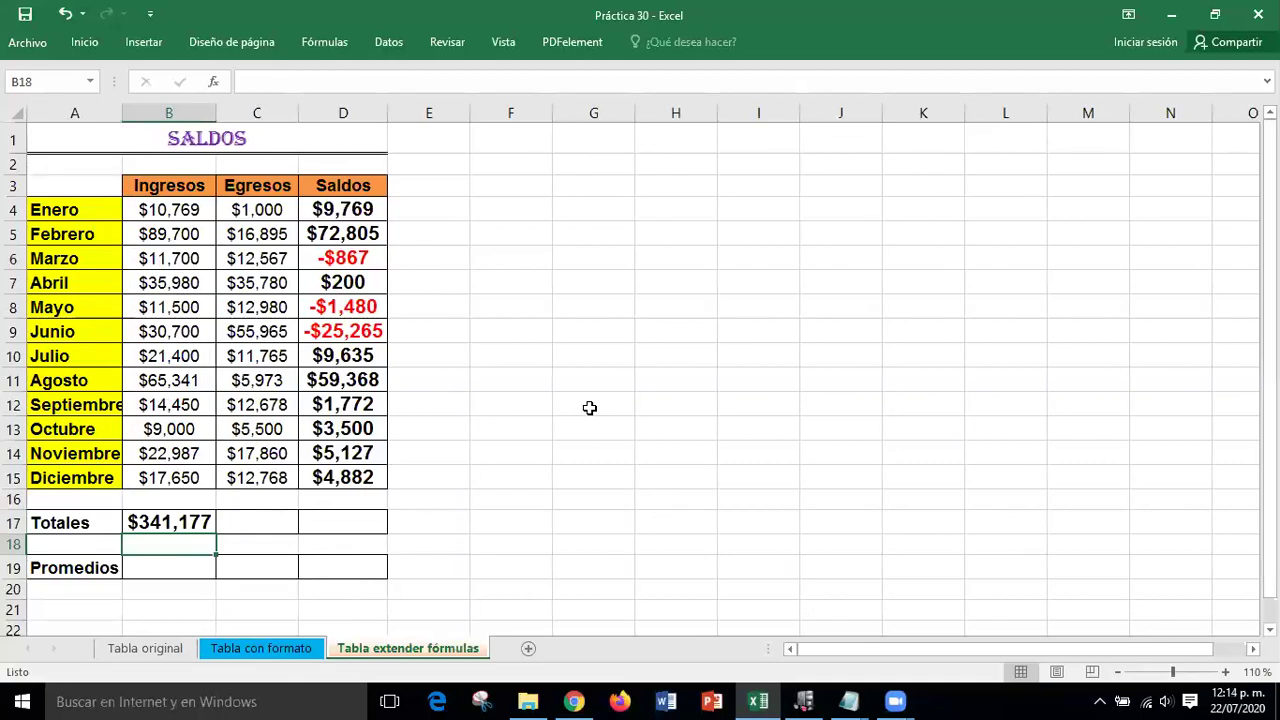
Extend the Ingresos total formula from B17 across the Totales row to the Egresos and Saldos columns in C17 and D17.
left_click(180, 522)
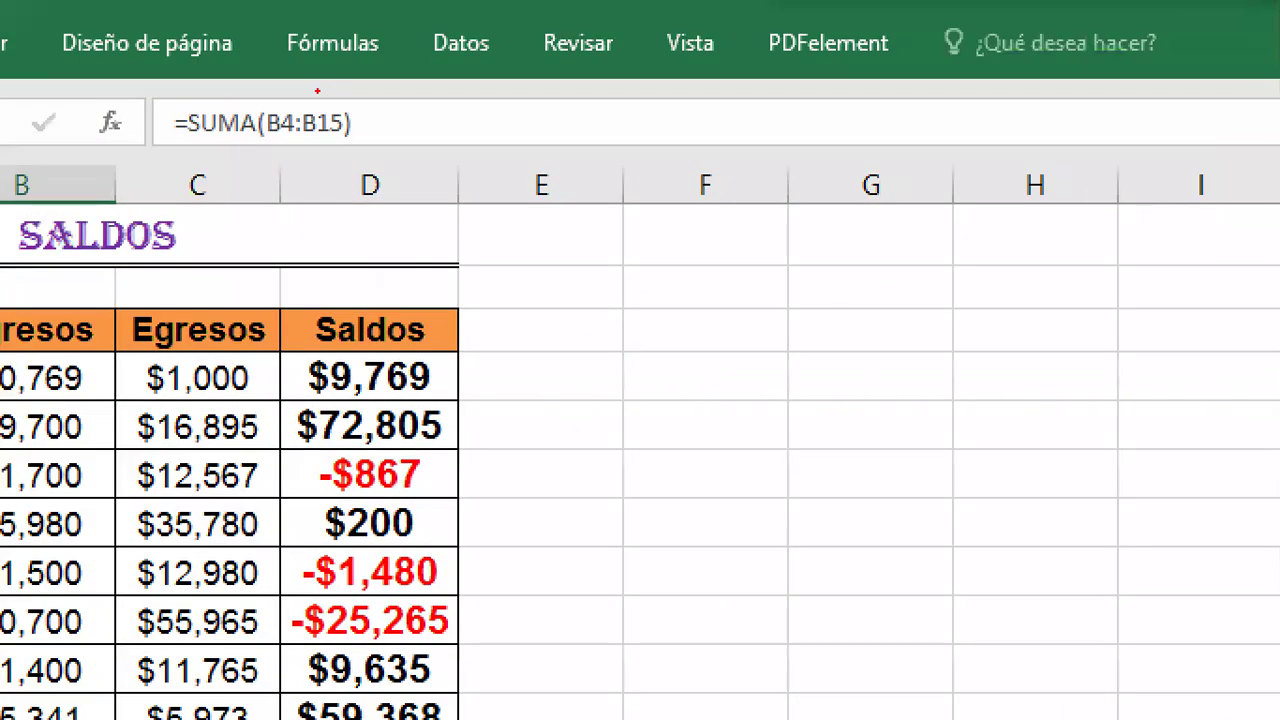
mouse_move(157, 96)
left_mouse_down()
mouse_move(177, 180)
mouse_move(343, 155)
left_mouse_up()
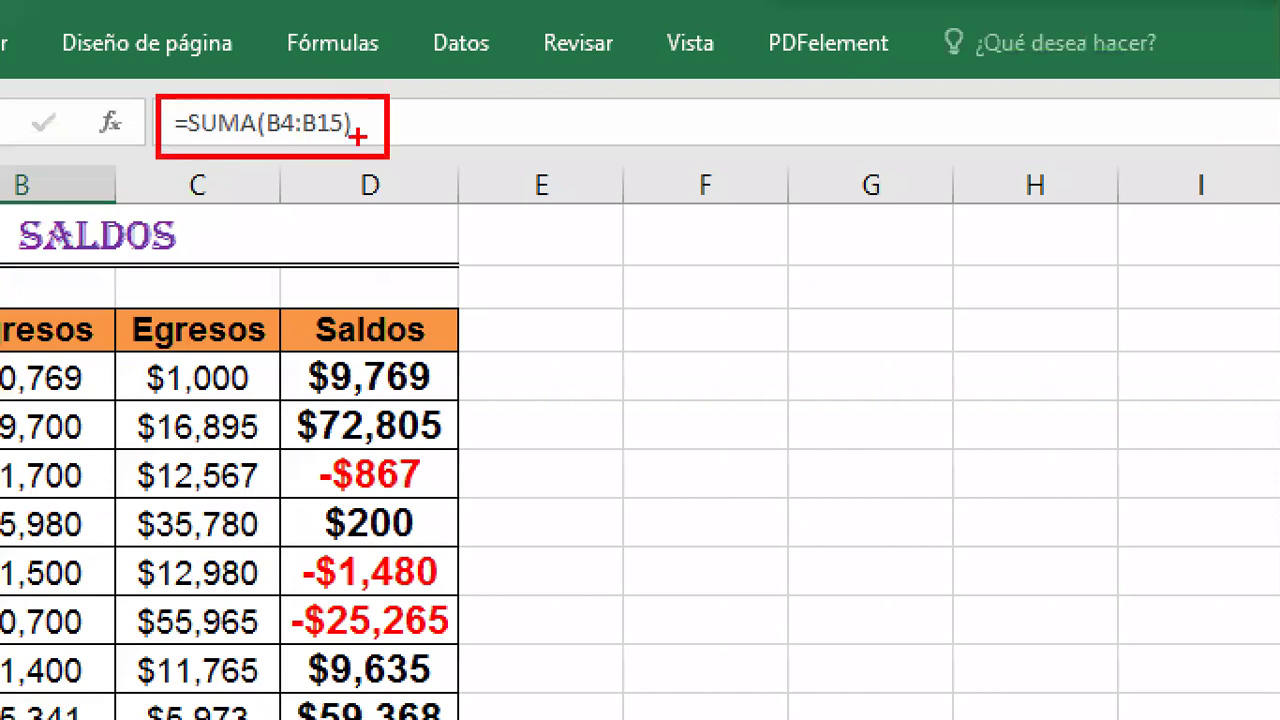
left_click_drag(357, 136, 525, 288)
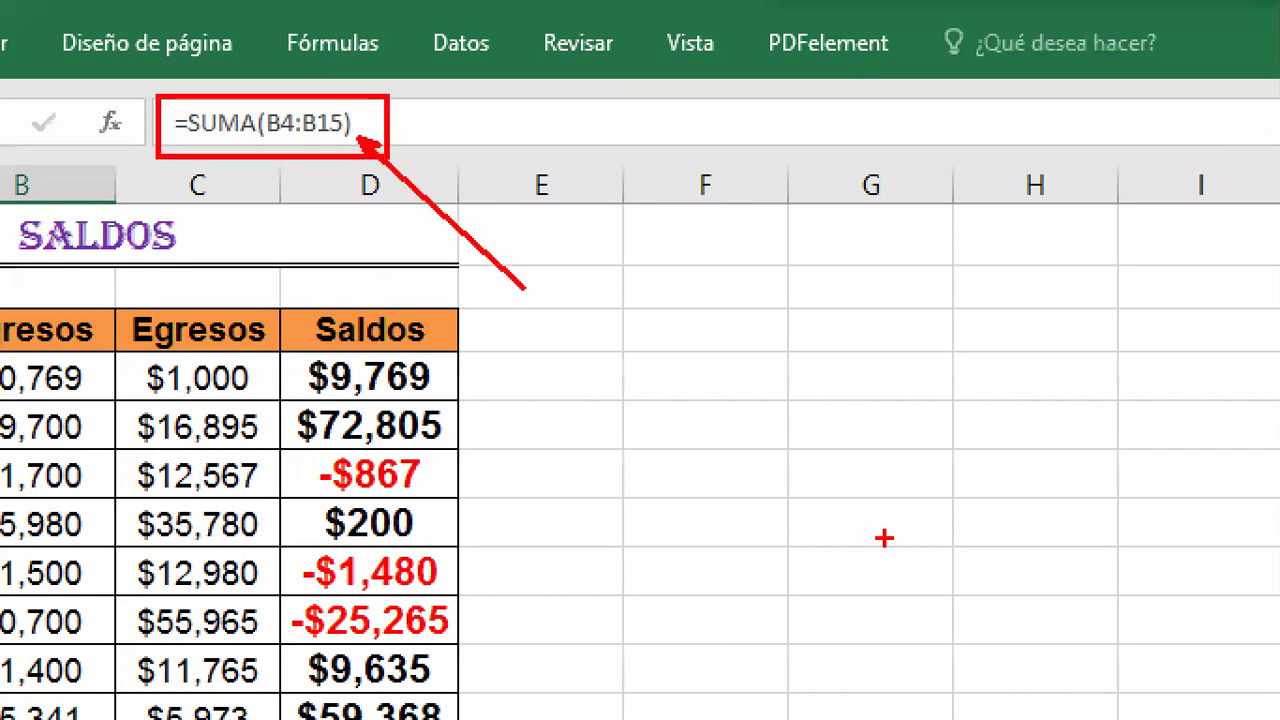
key("Escape")
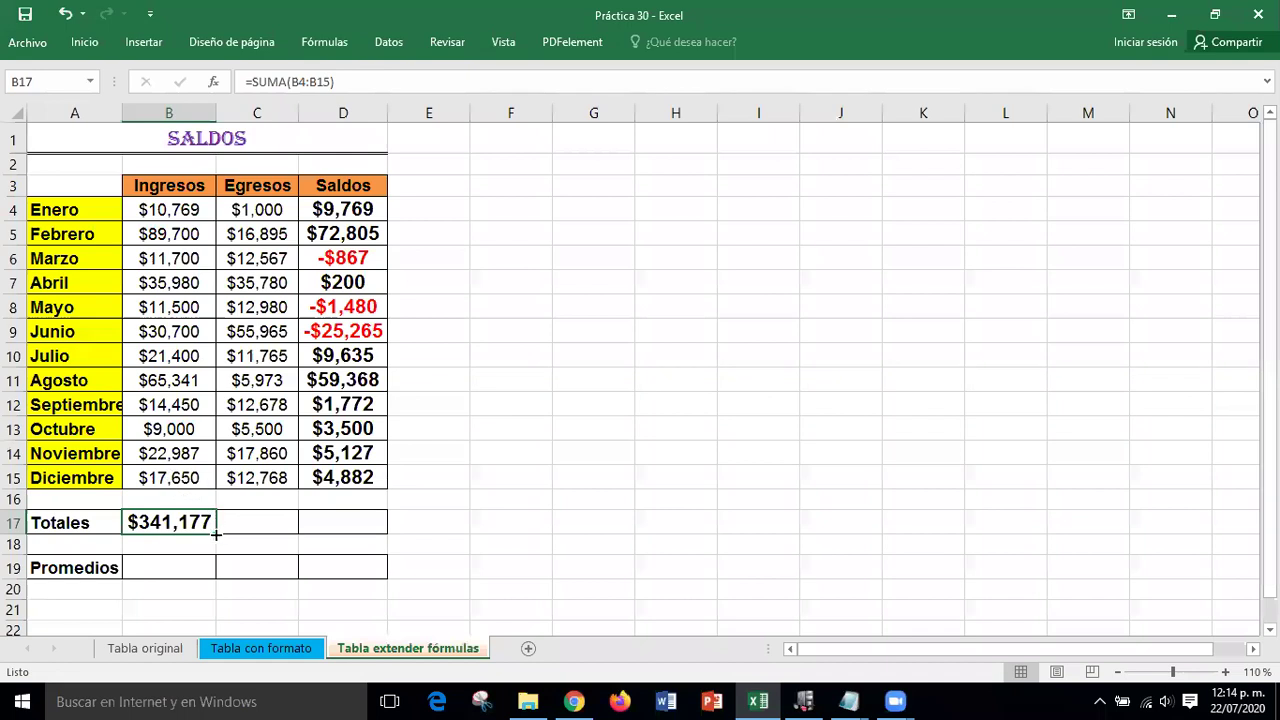
left_click_drag(216, 535, 354, 523)
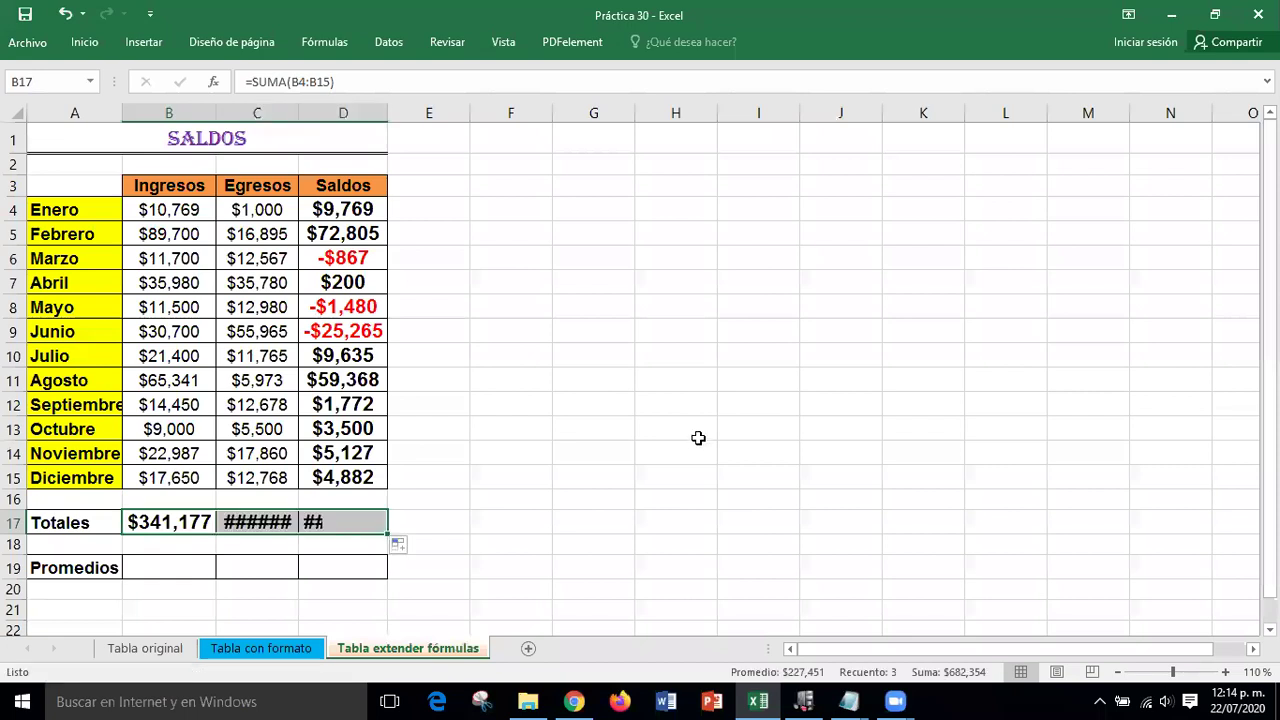
left_click(835, 352)
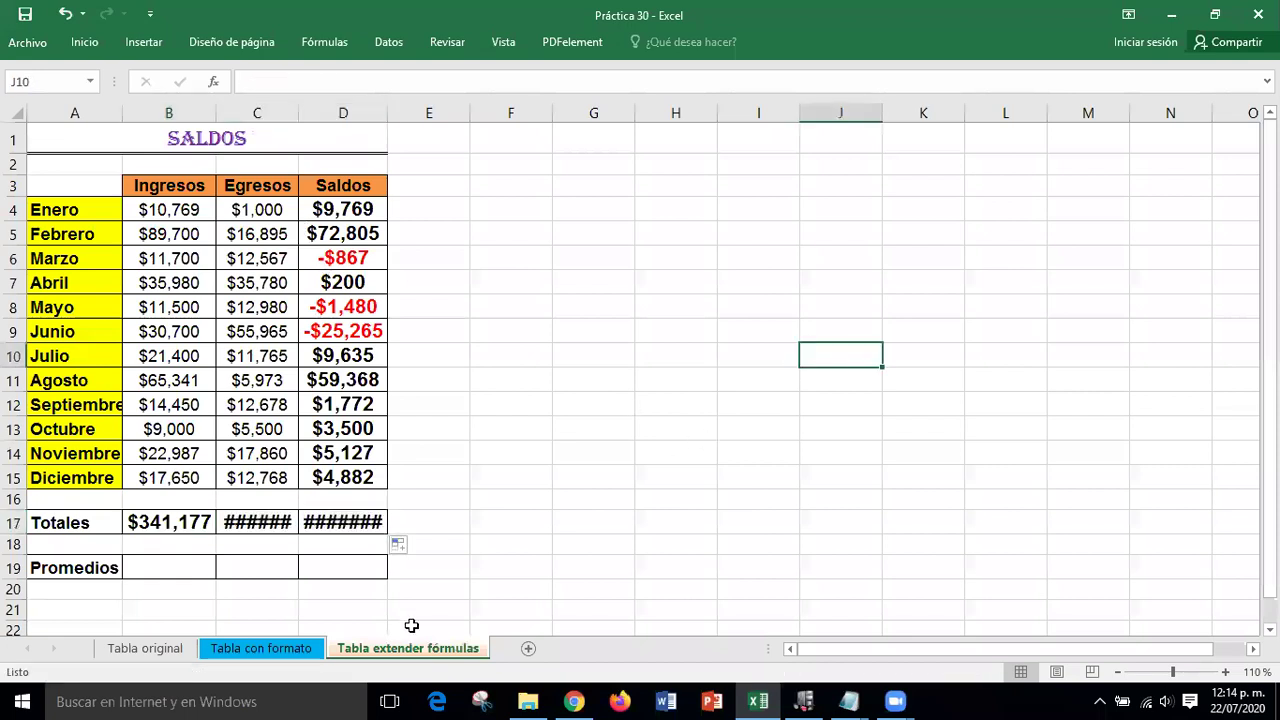
Auto-fit the widths of columns C and D so the Egresos and Saldos totals fit in their cells.
left_click(280, 528)
left_click(329, 519)
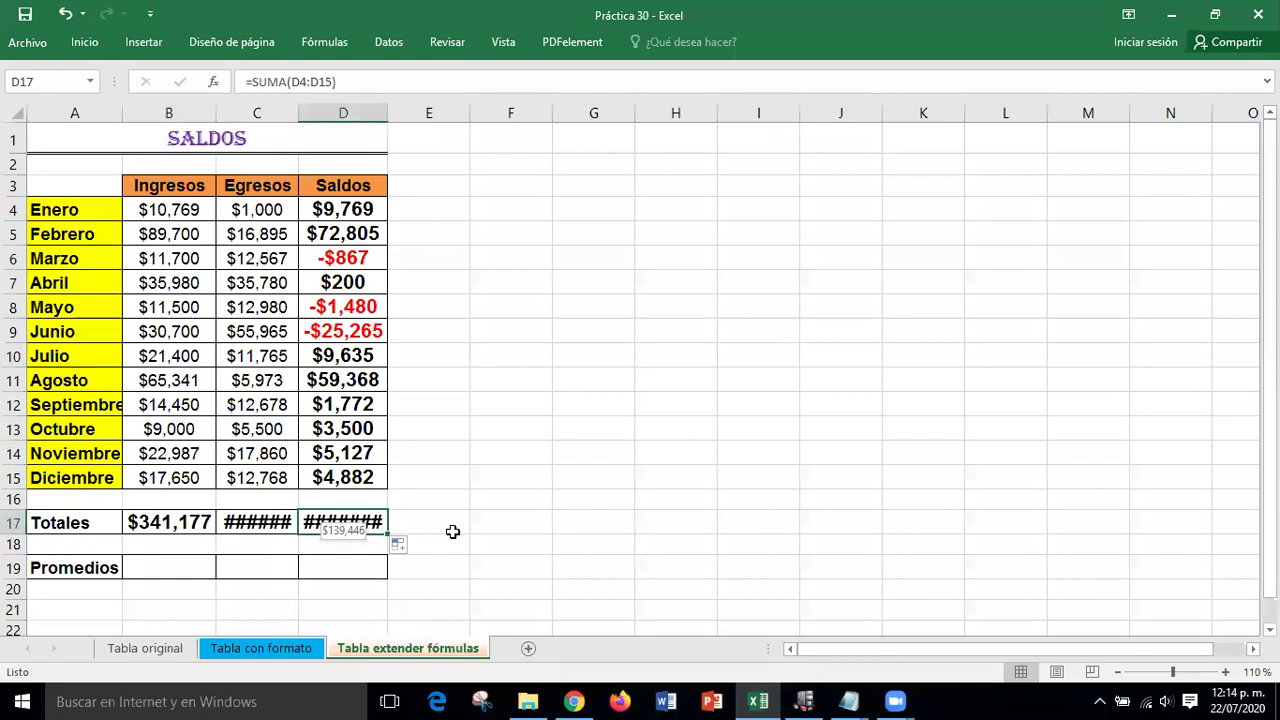
left_click(283, 528)
left_click(354, 523)
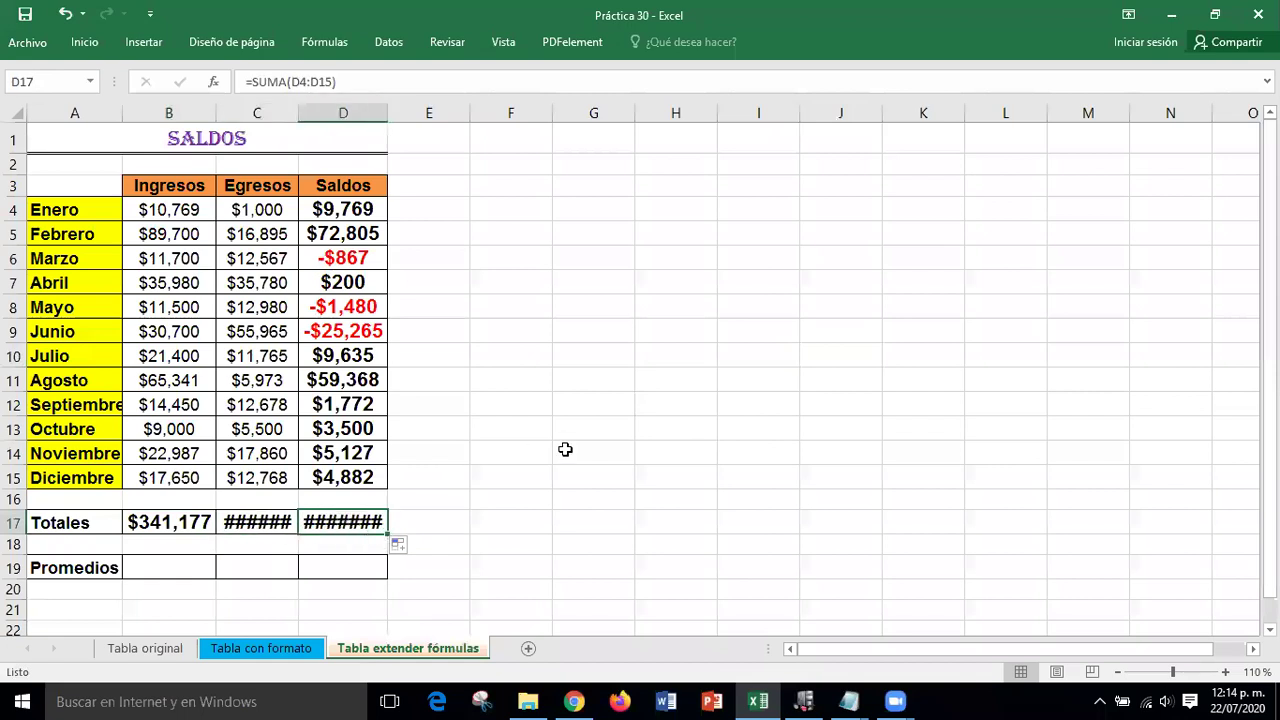
left_click(274, 521)
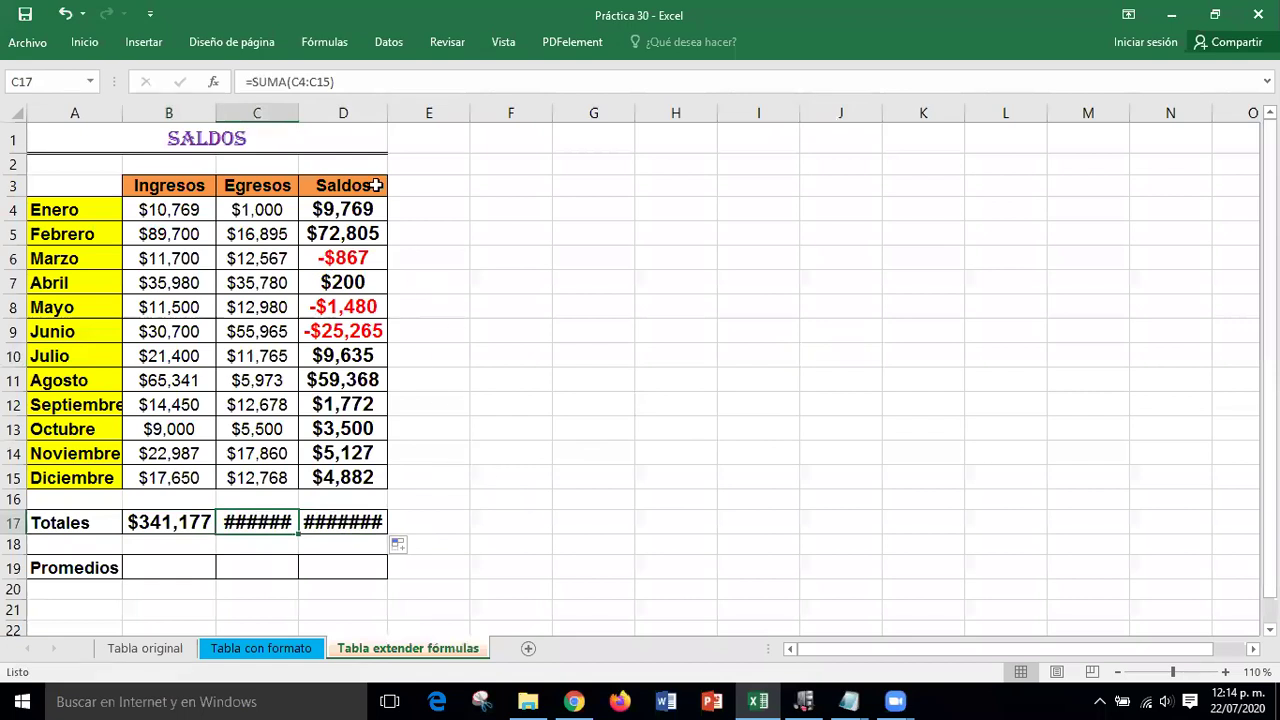
double_click(297, 112)
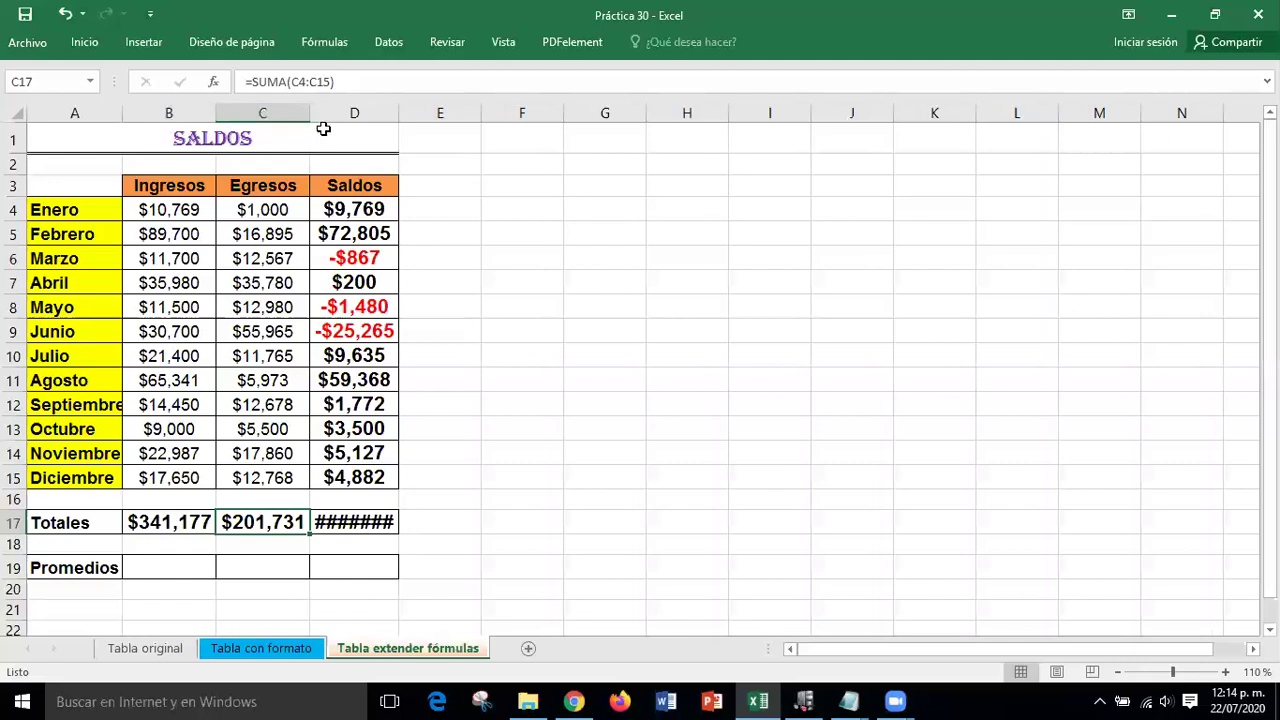
double_click(397, 112)
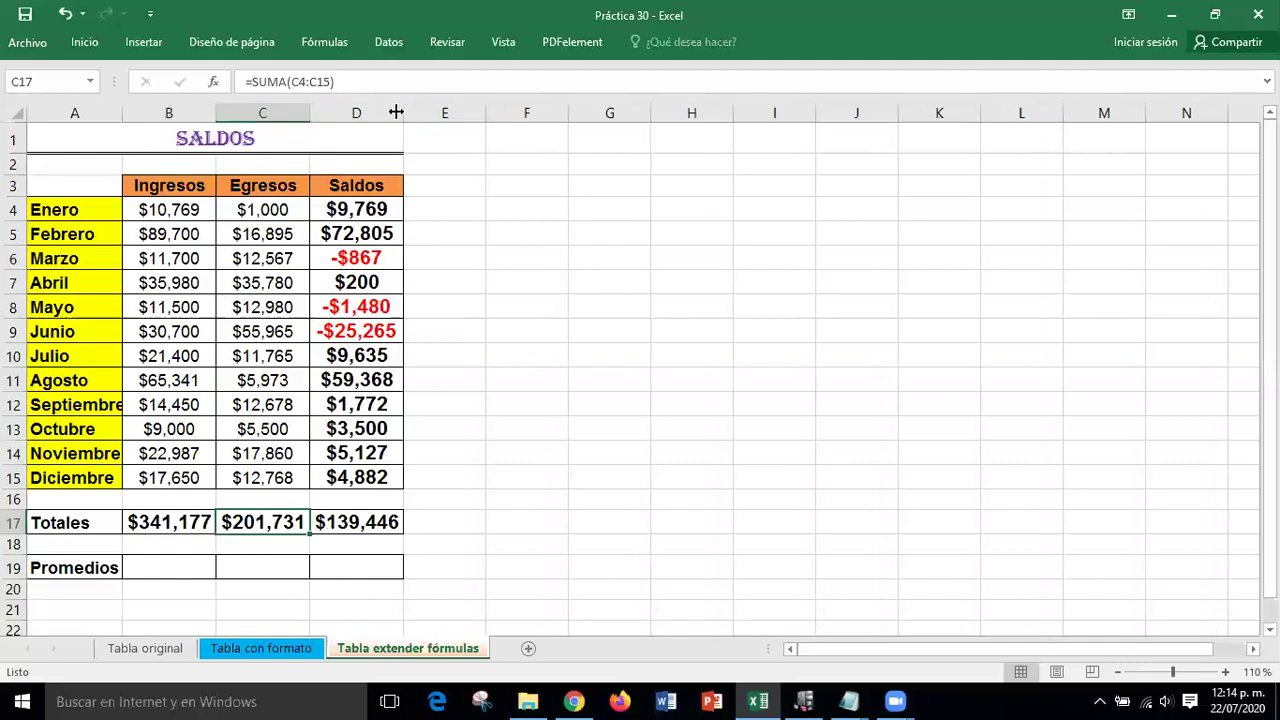
left_click(575, 298)
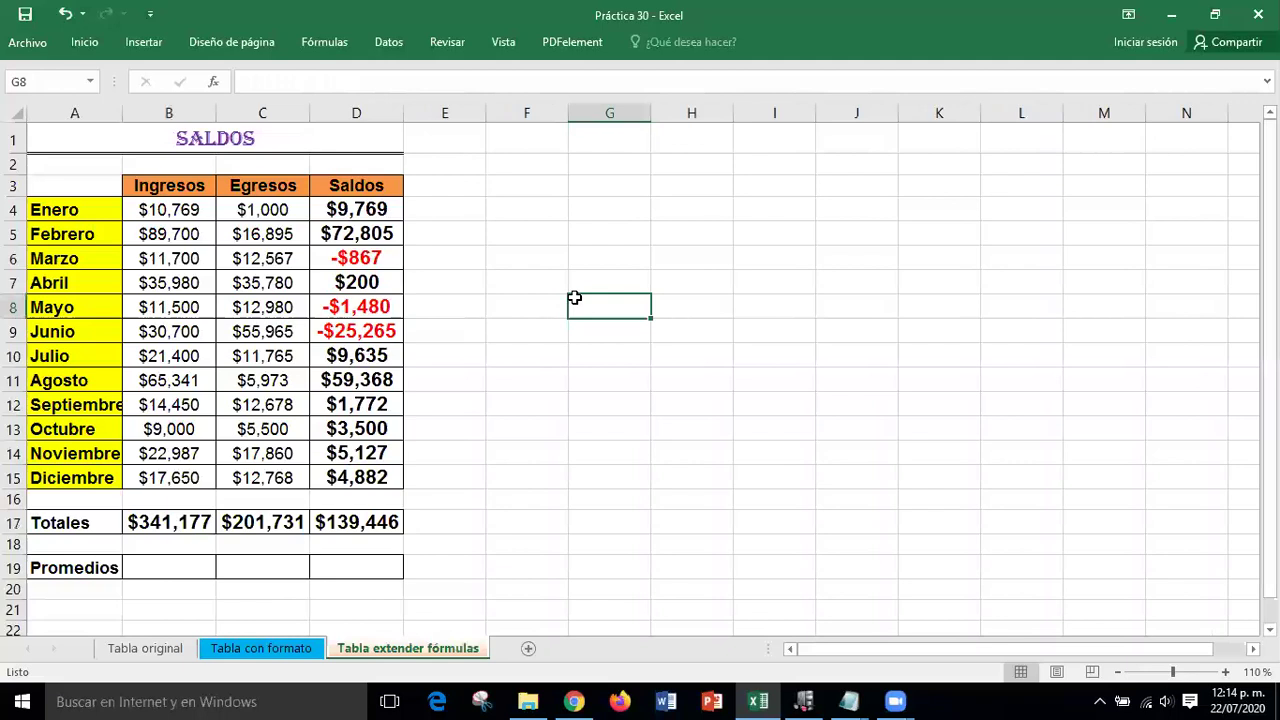
Examine the Ingresos, Egresos and Saldos columns, the Totales row and the monthly Ingresos range B4:B15 before averaging.
left_click(158, 566)
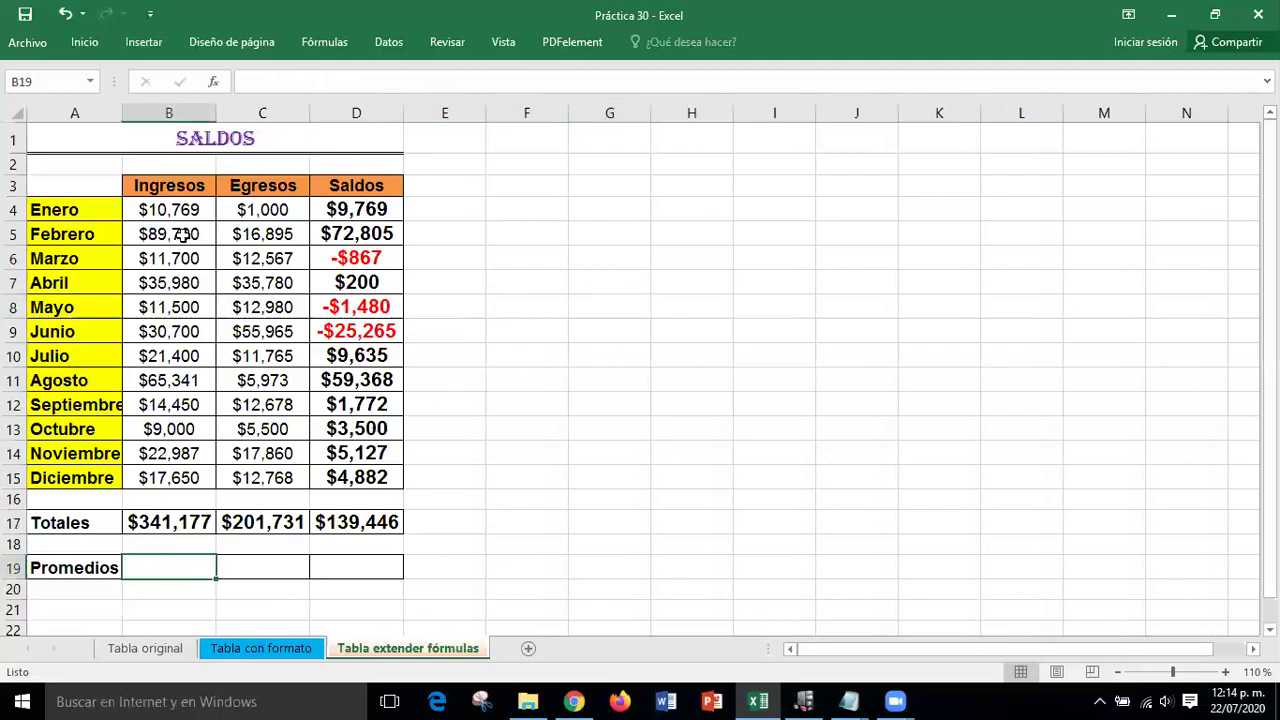
left_click(166, 112)
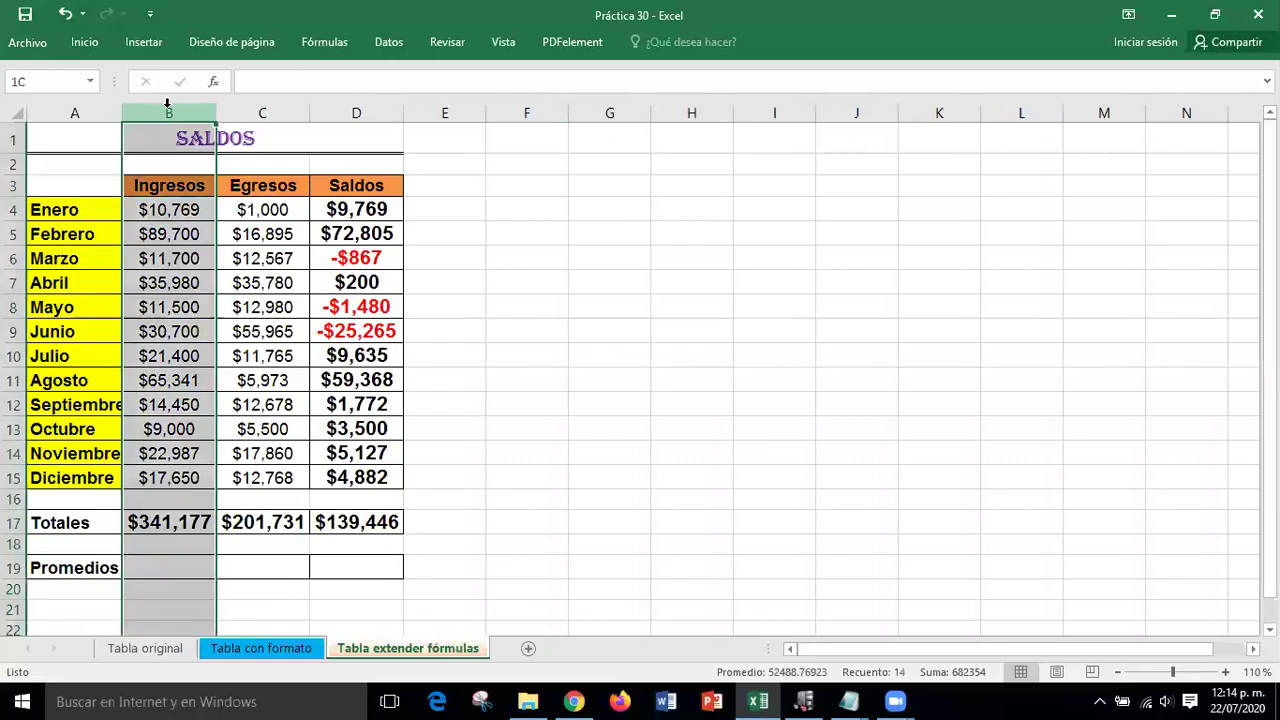
left_click(283, 112)
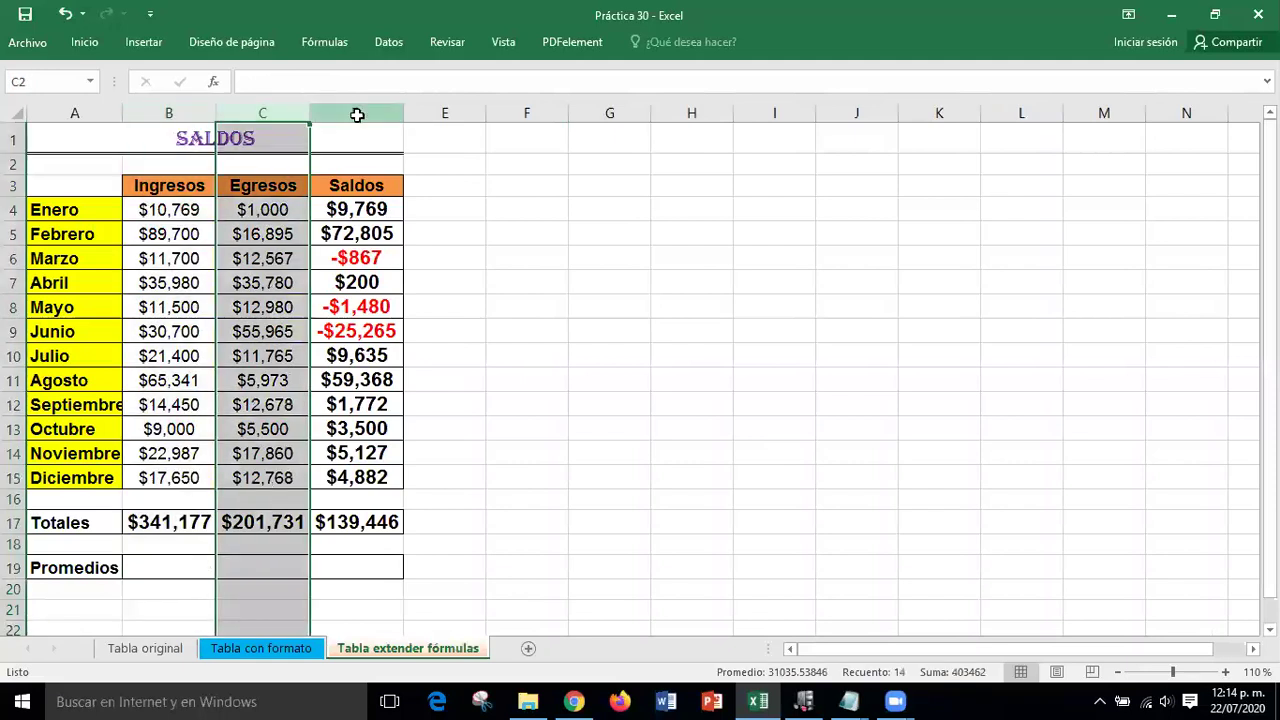
left_click(355, 113)
left_click(14, 522)
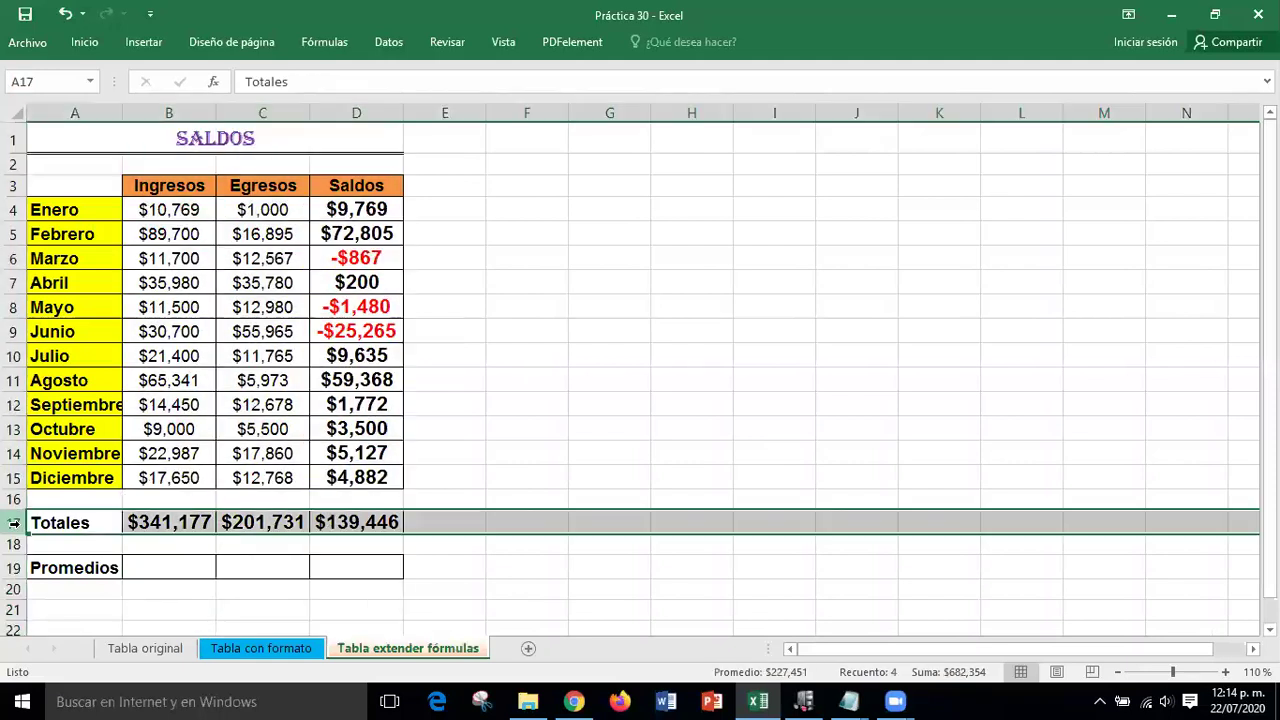
left_click(692, 405)
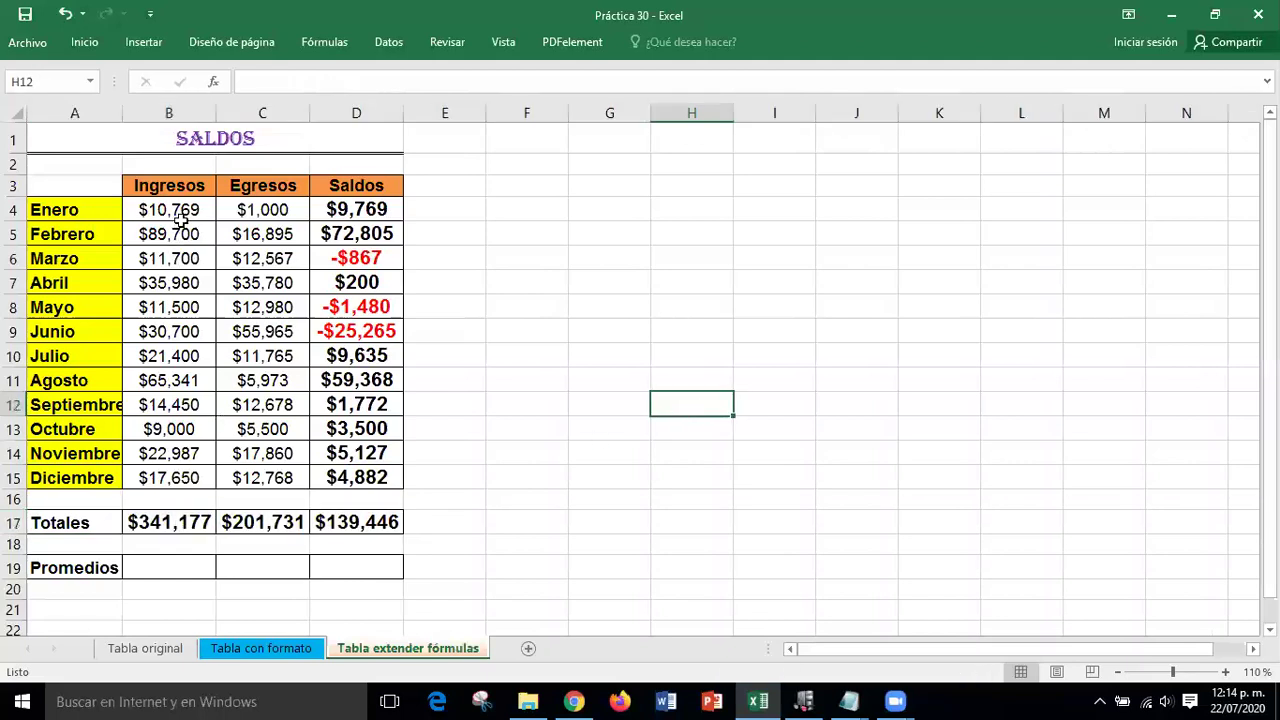
left_click_drag(177, 212, 177, 474)
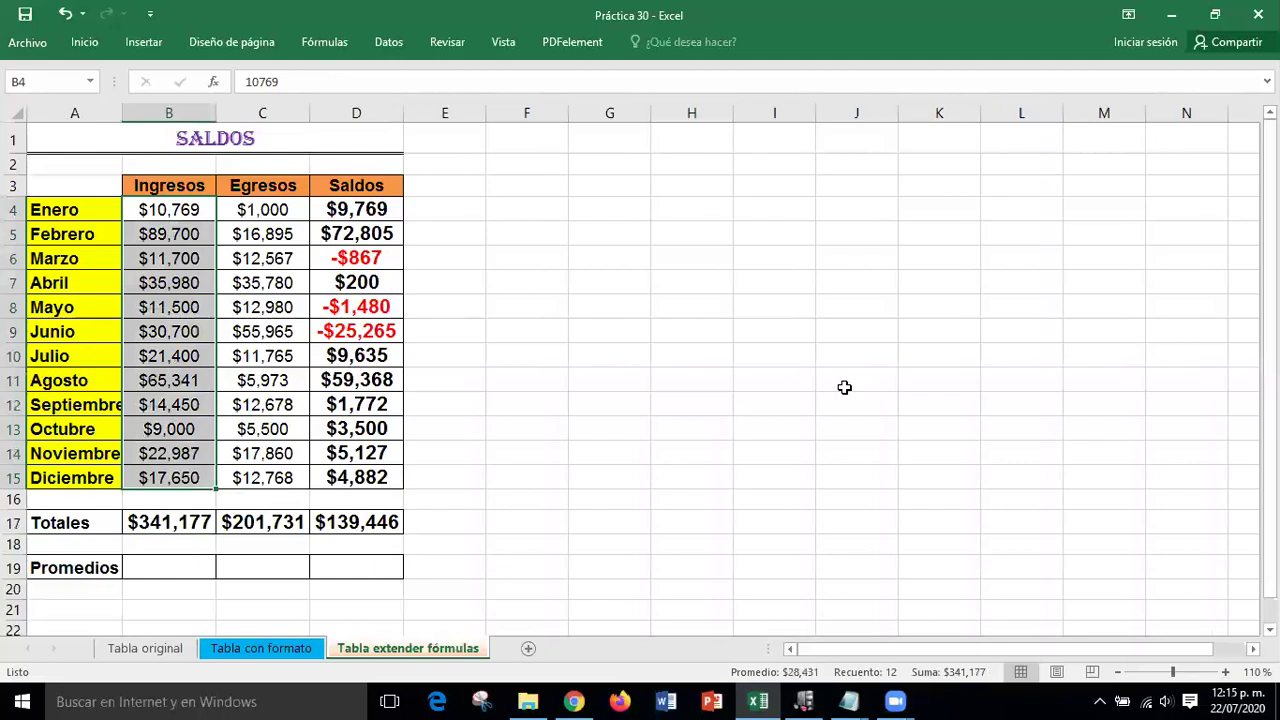
Calculate the Ingresos average in cell B19 with the formula =PROMEDIO(B4:B15).
left_click(174, 566)
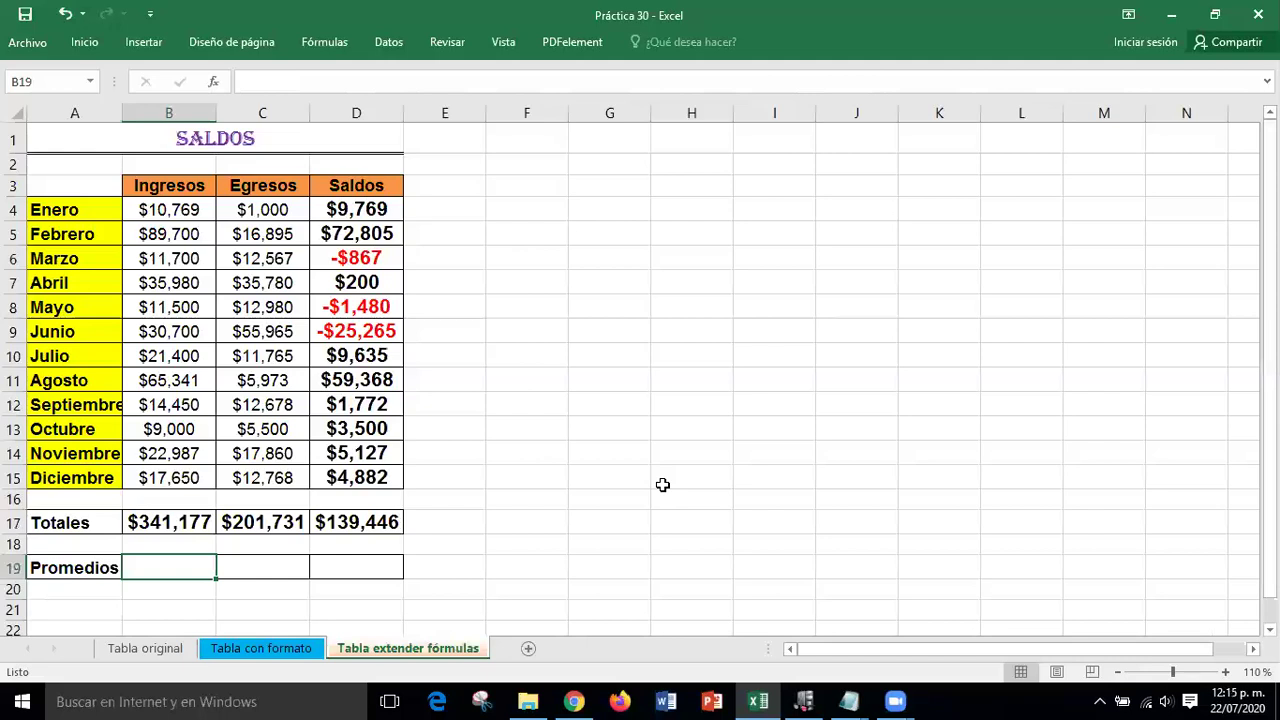
type("=")
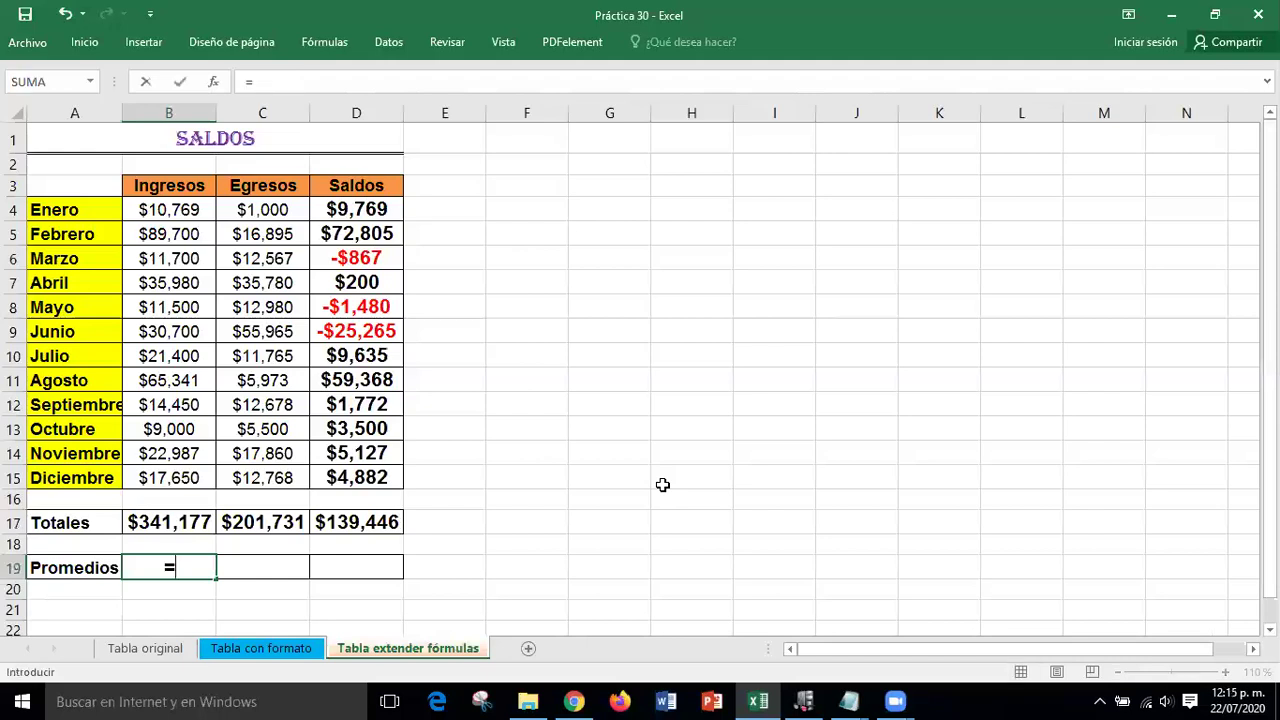
type("PROMED")
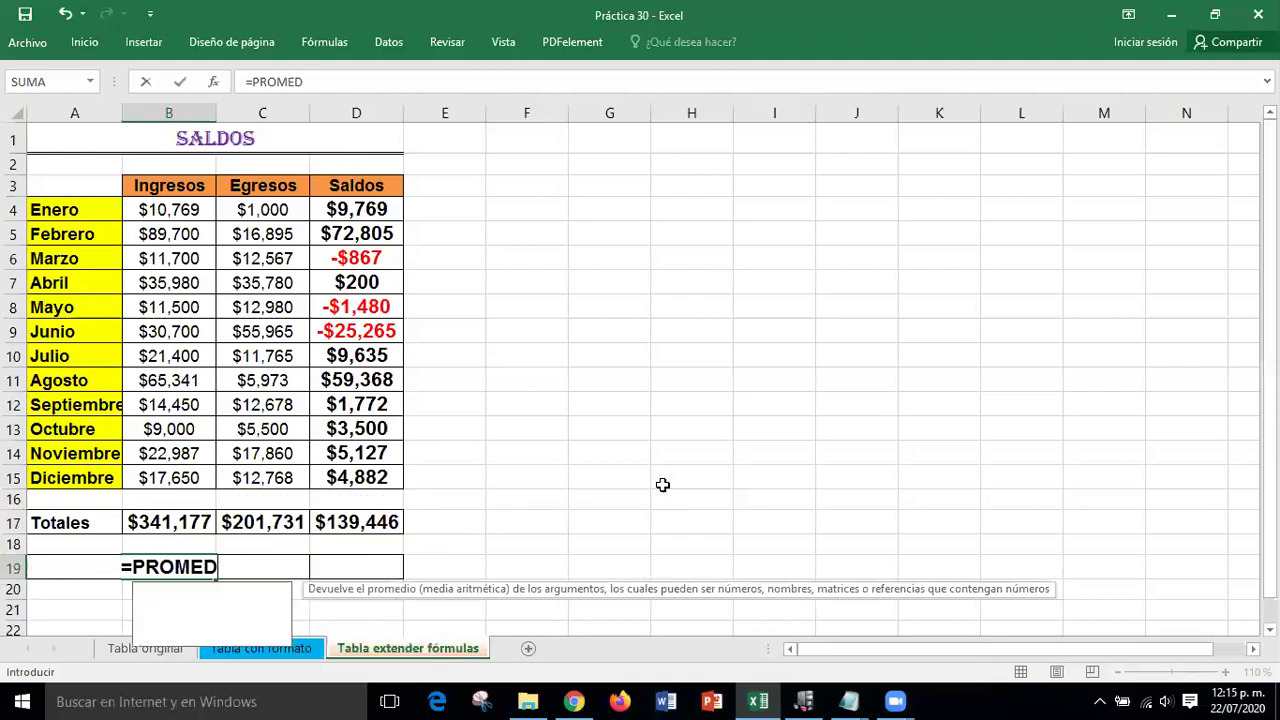
type("IO(")
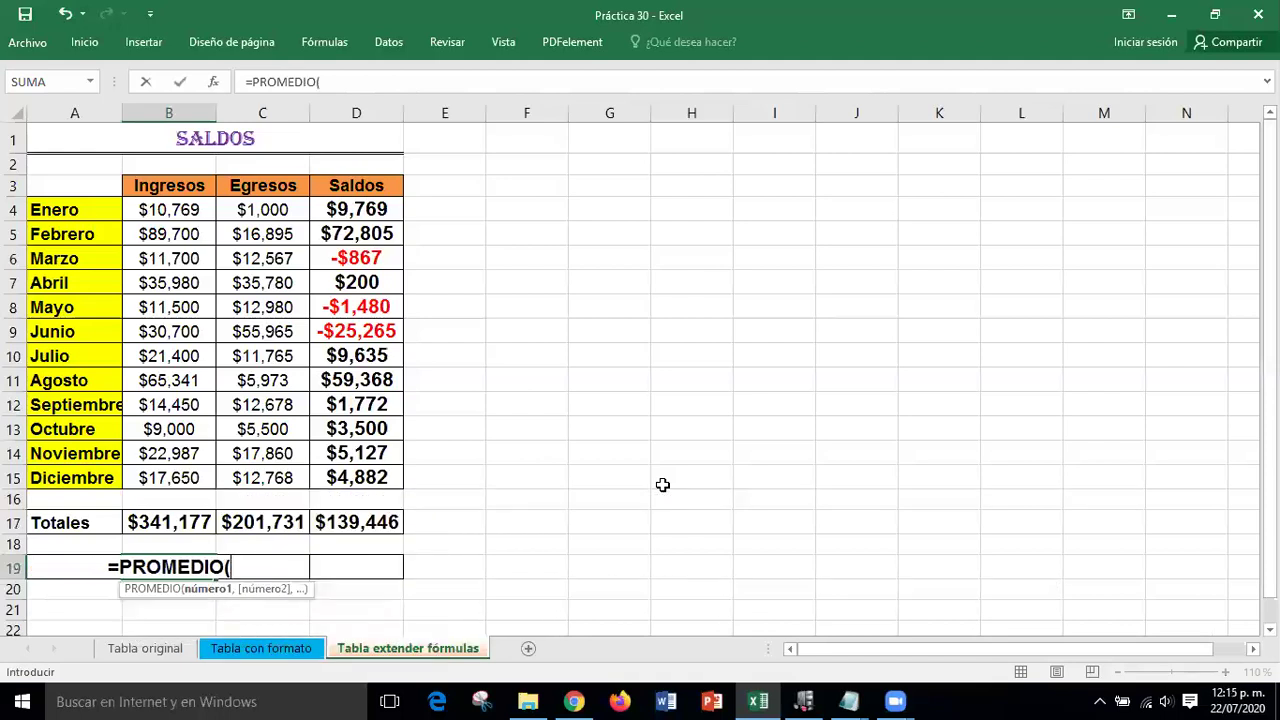
left_click(155, 207)
left_click_drag(155, 207, 177, 476)
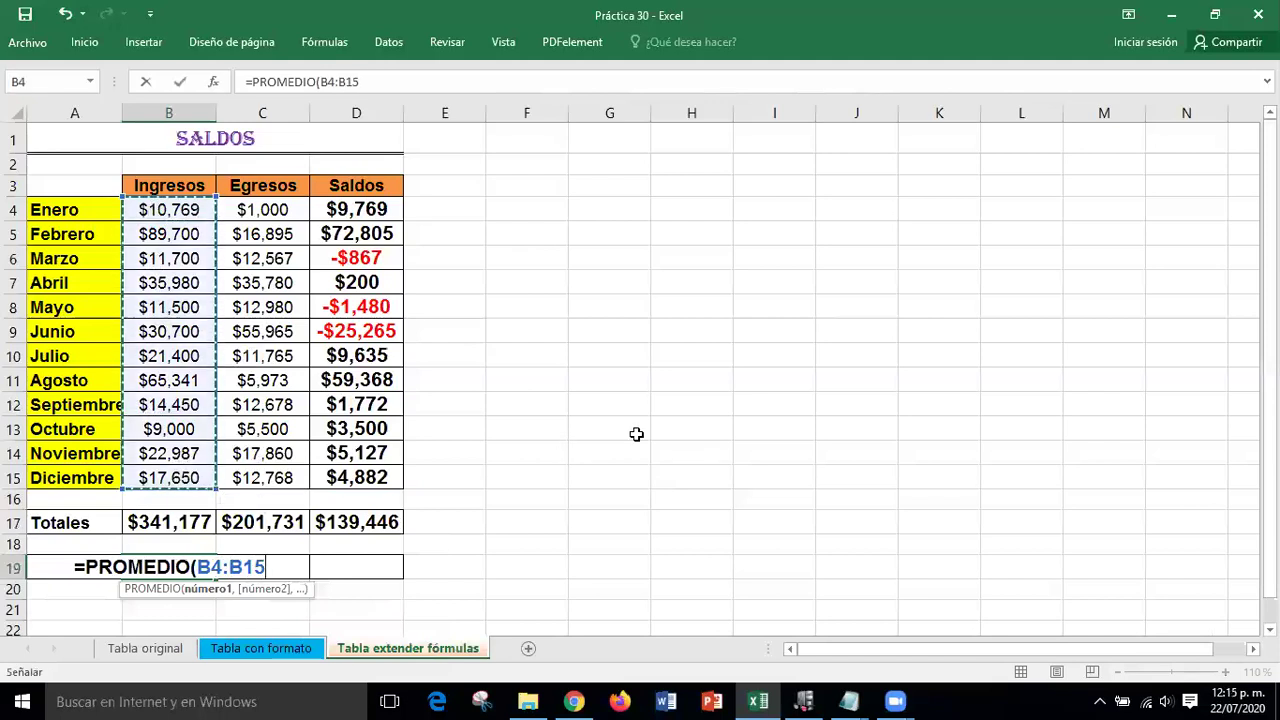
type(")")
key("Return")
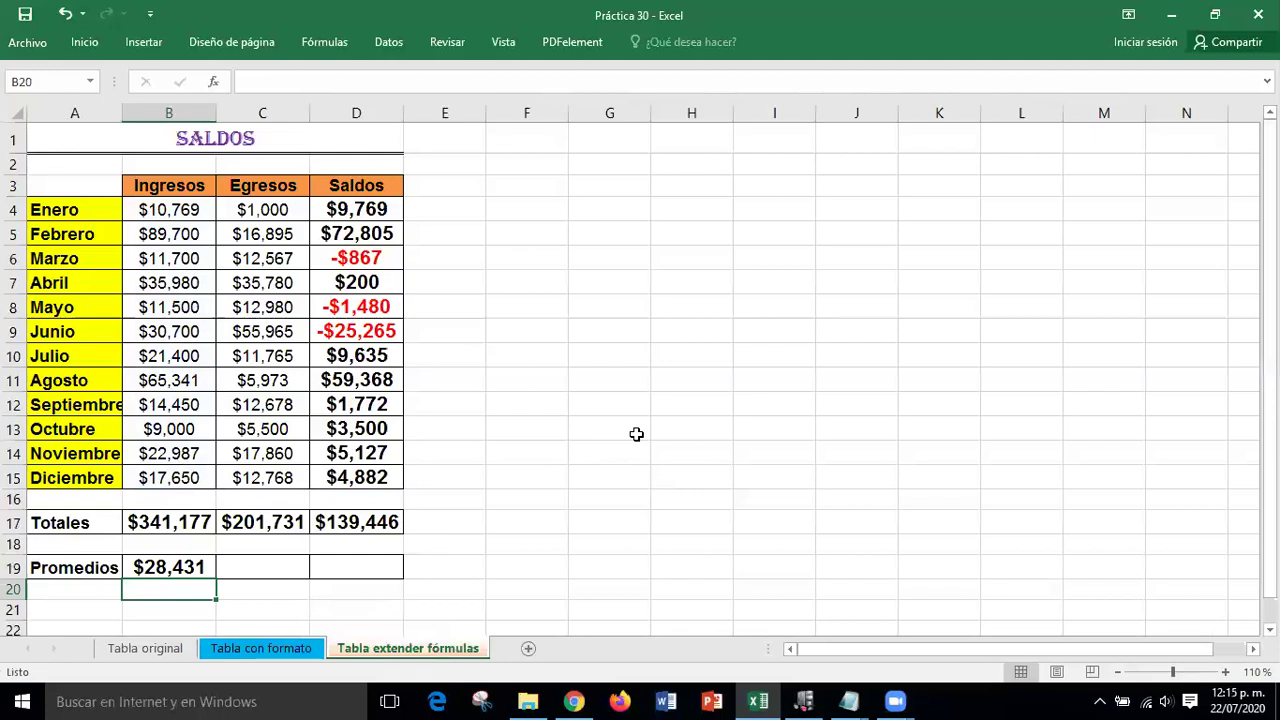
Check the averaged Ingresos range B4:B15 and widen column A slightly so the Septiembre label fits.
left_click(180, 209)
left_click_drag(175, 300, 180, 462)
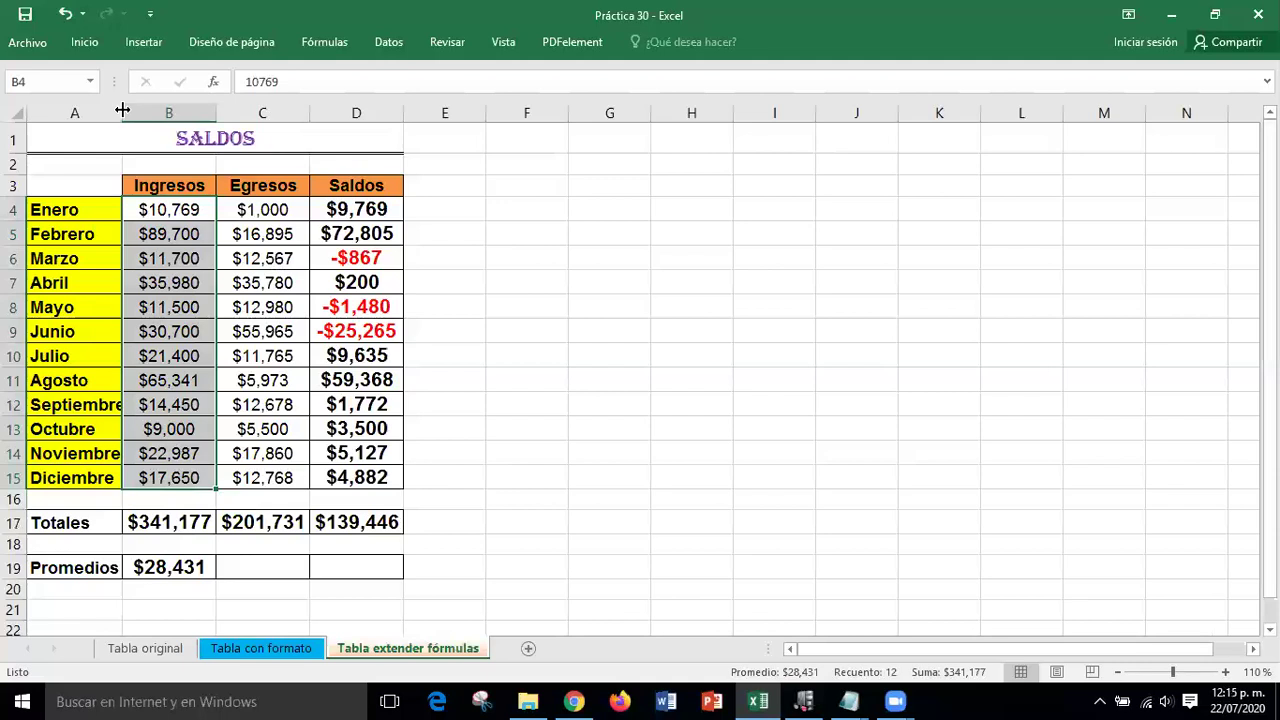
left_click_drag(122, 110, 130, 110)
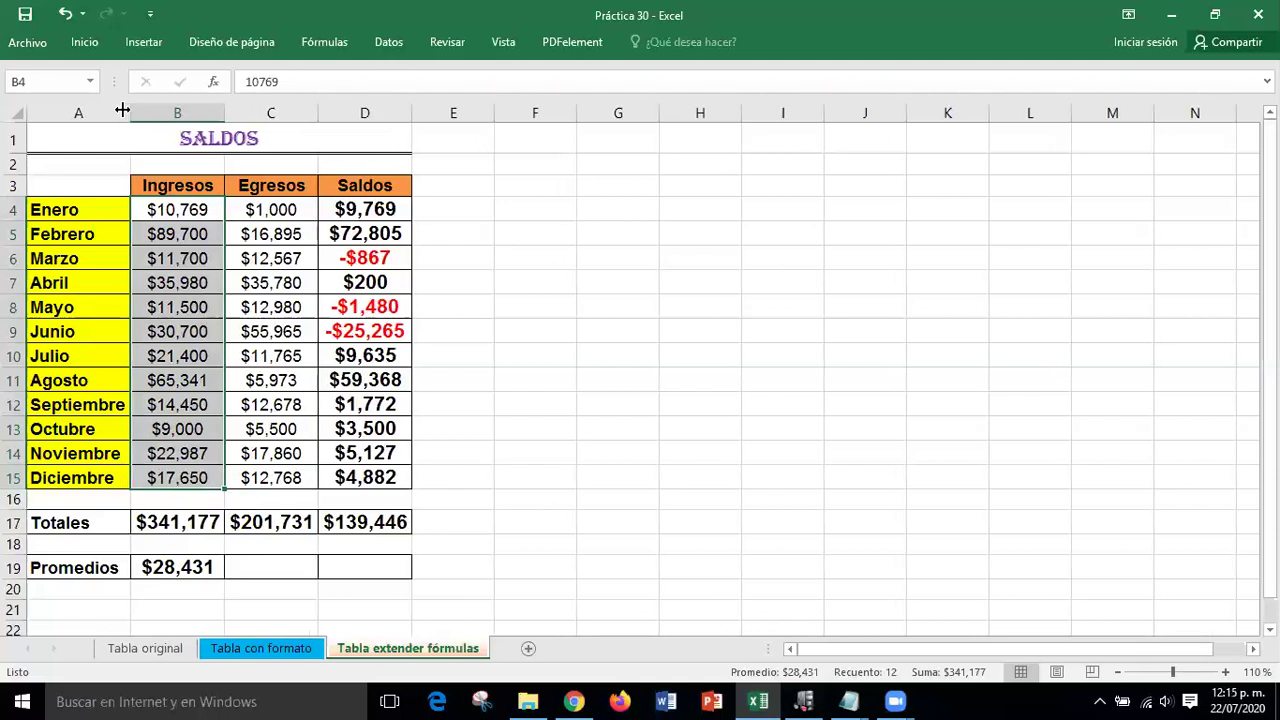
left_click(695, 385)
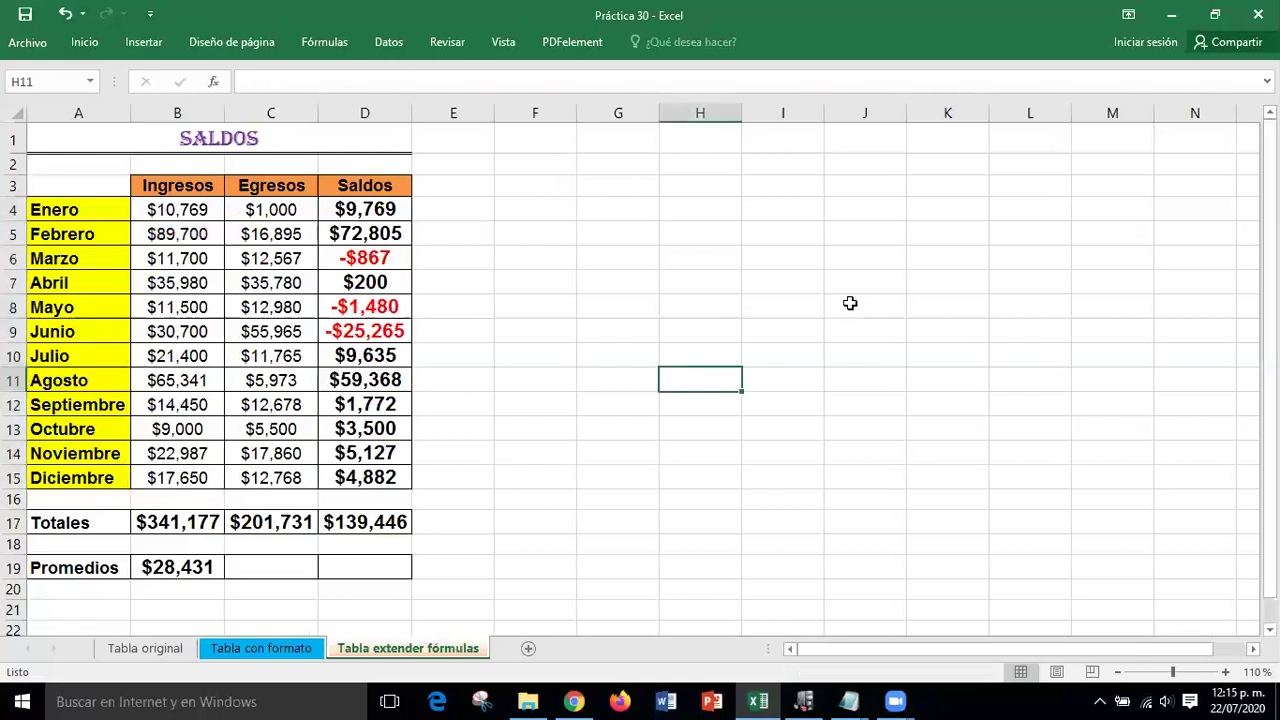
Extend the Ingresos average formula from B19 across C19:D19 and check the averaged ranges C4:C15 and D4:D15.
left_click(172, 569)
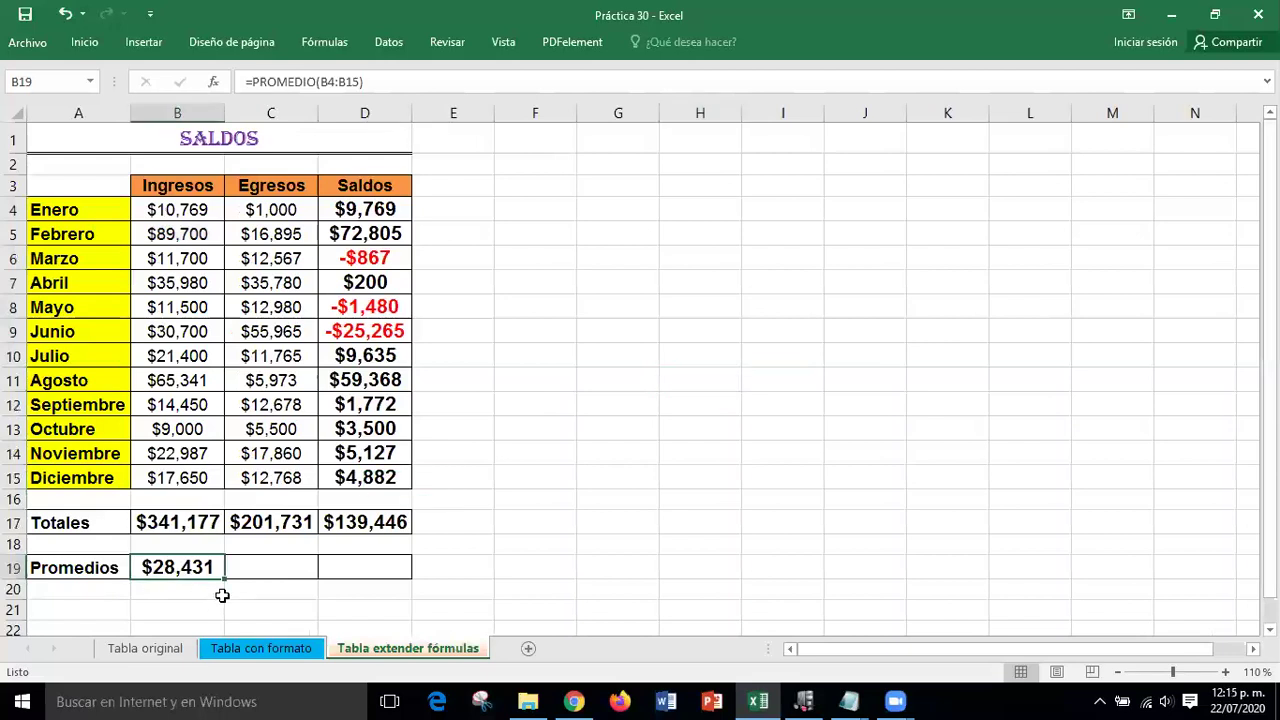
left_click_drag(225, 578, 386, 596)
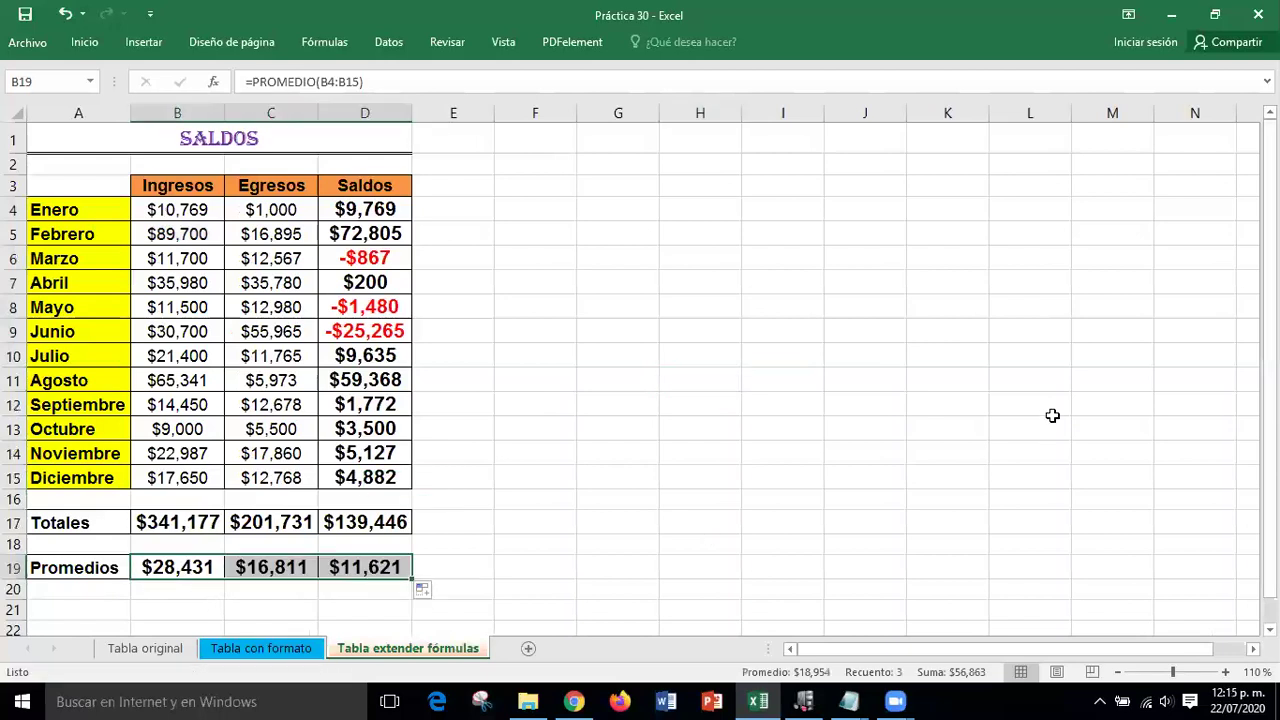
left_click(982, 430)
left_click_drag(275, 212, 268, 470)
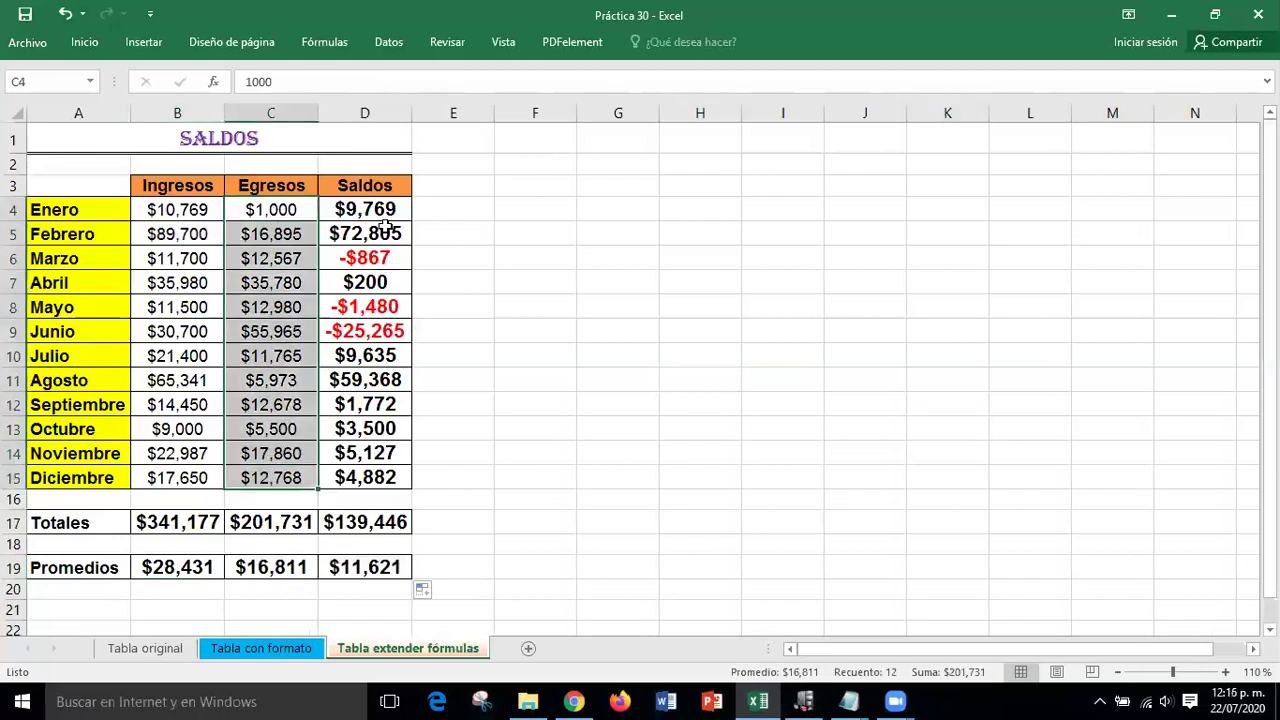
left_click_drag(375, 212, 380, 480)
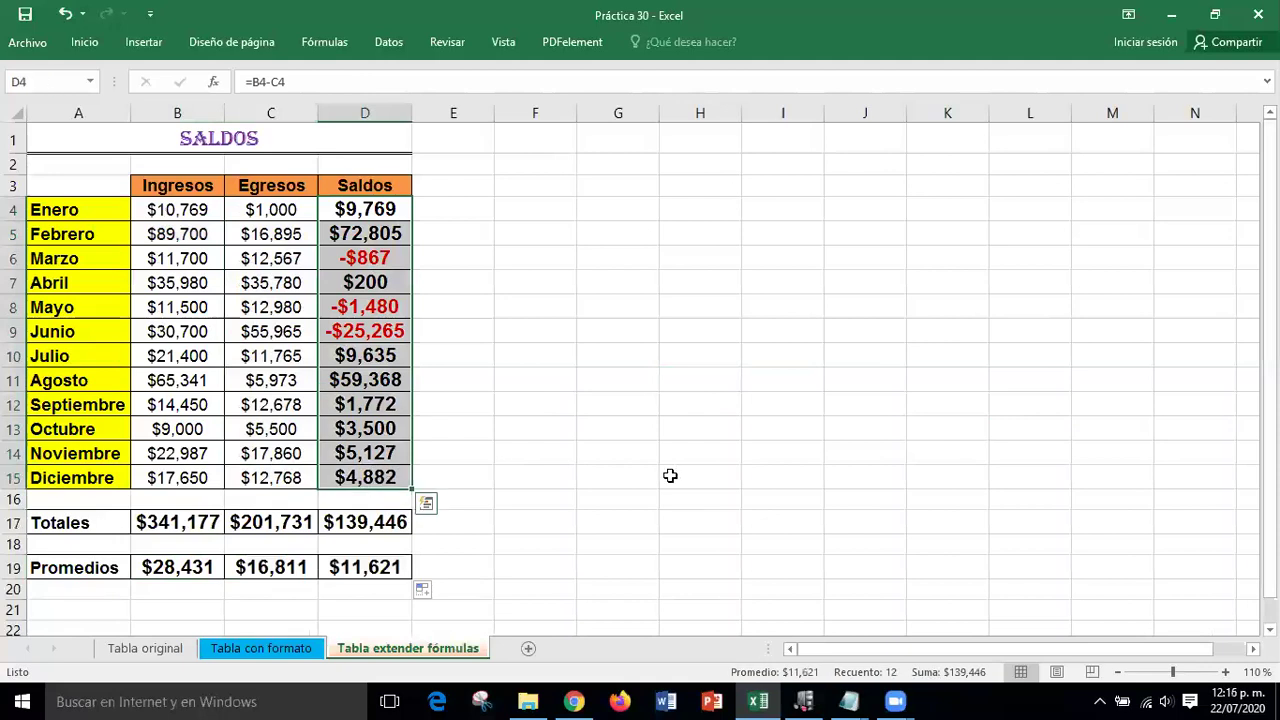
left_click(669, 475)
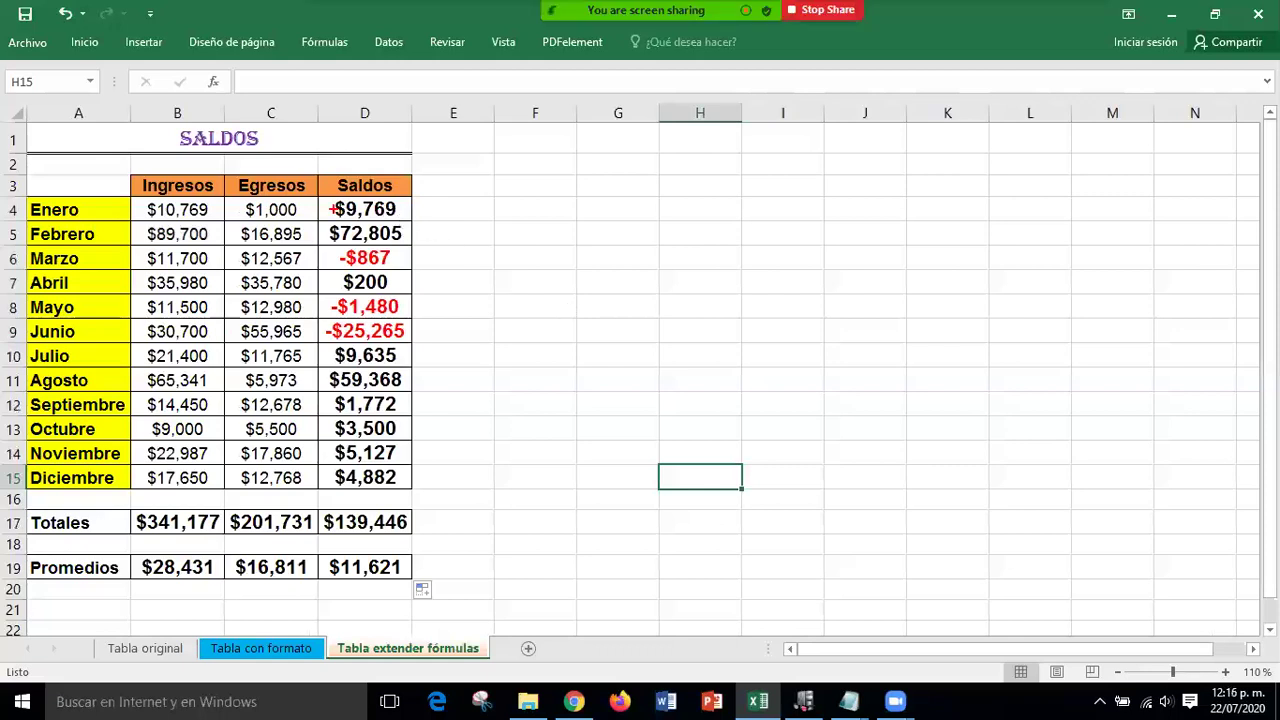
mouse_move(320, 198)
left_mouse_down()
mouse_move(421, 224)
mouse_move(493, 266)
left_mouse_up()
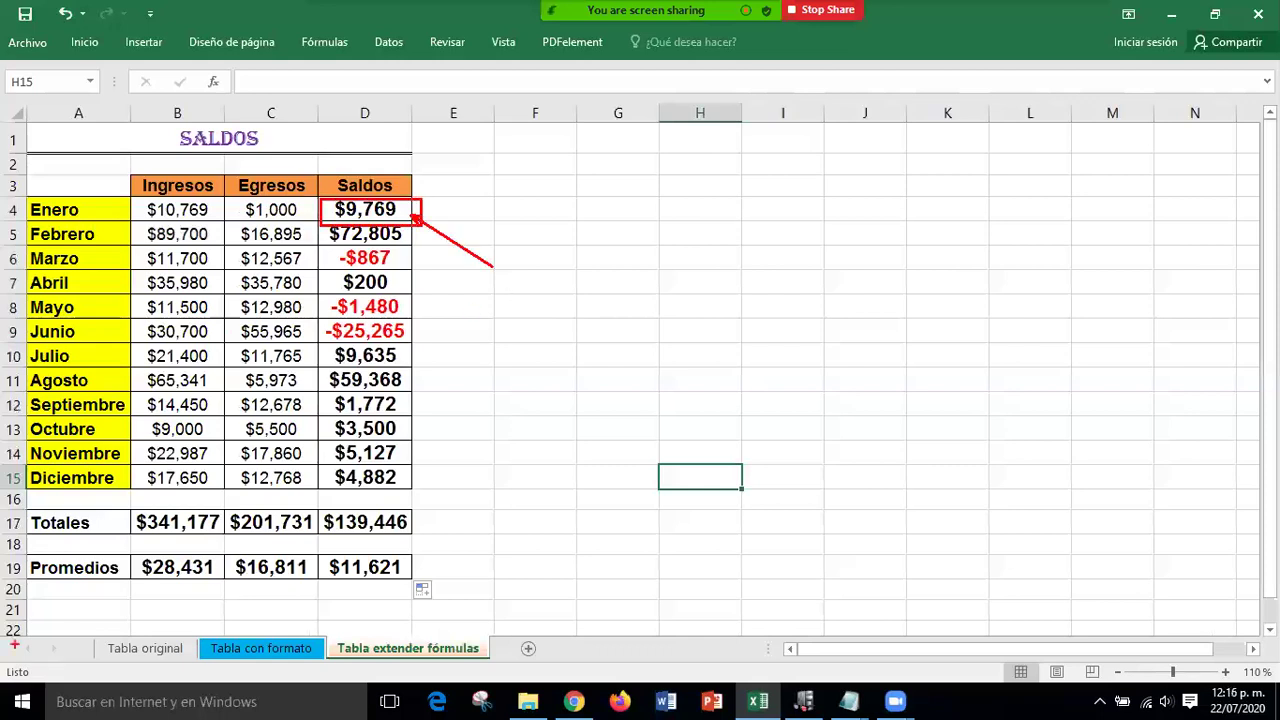
mouse_move(135, 507)
left_mouse_down()
mouse_move(140, 528)
mouse_move(229, 535)
left_mouse_up()
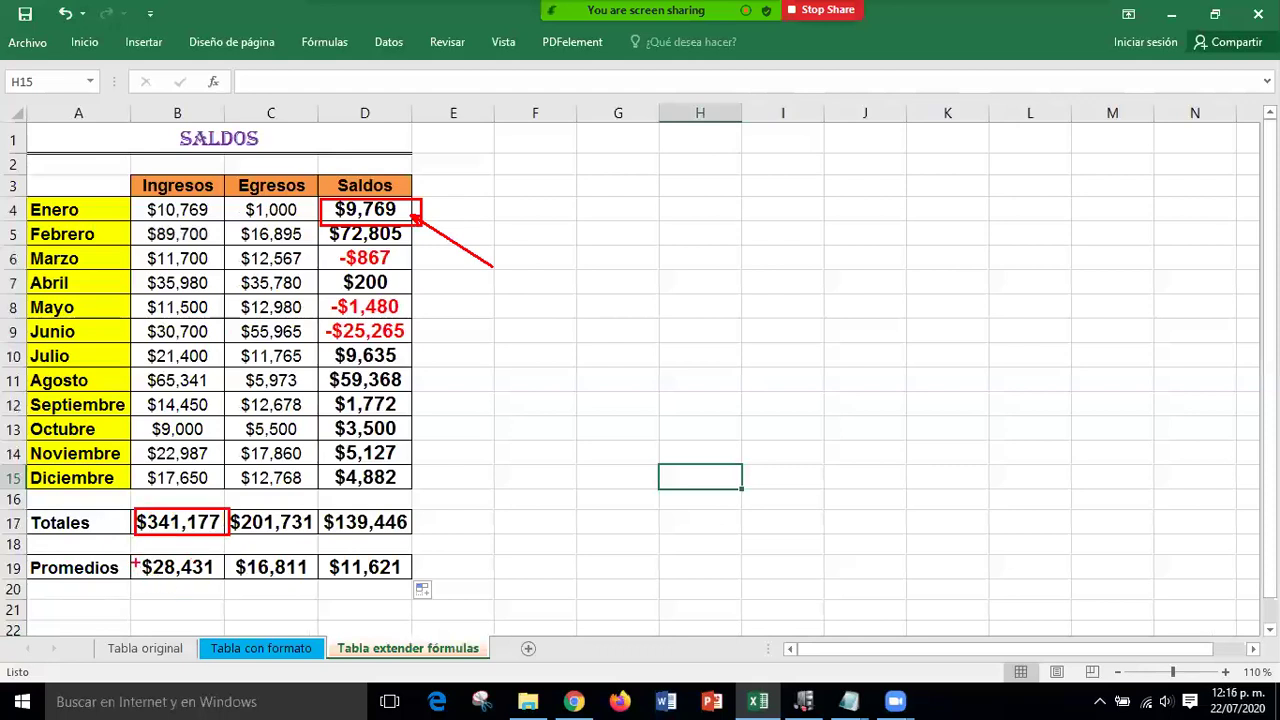
mouse_move(129, 551)
left_mouse_down()
mouse_move(142, 587)
mouse_move(229, 586)
left_mouse_up()
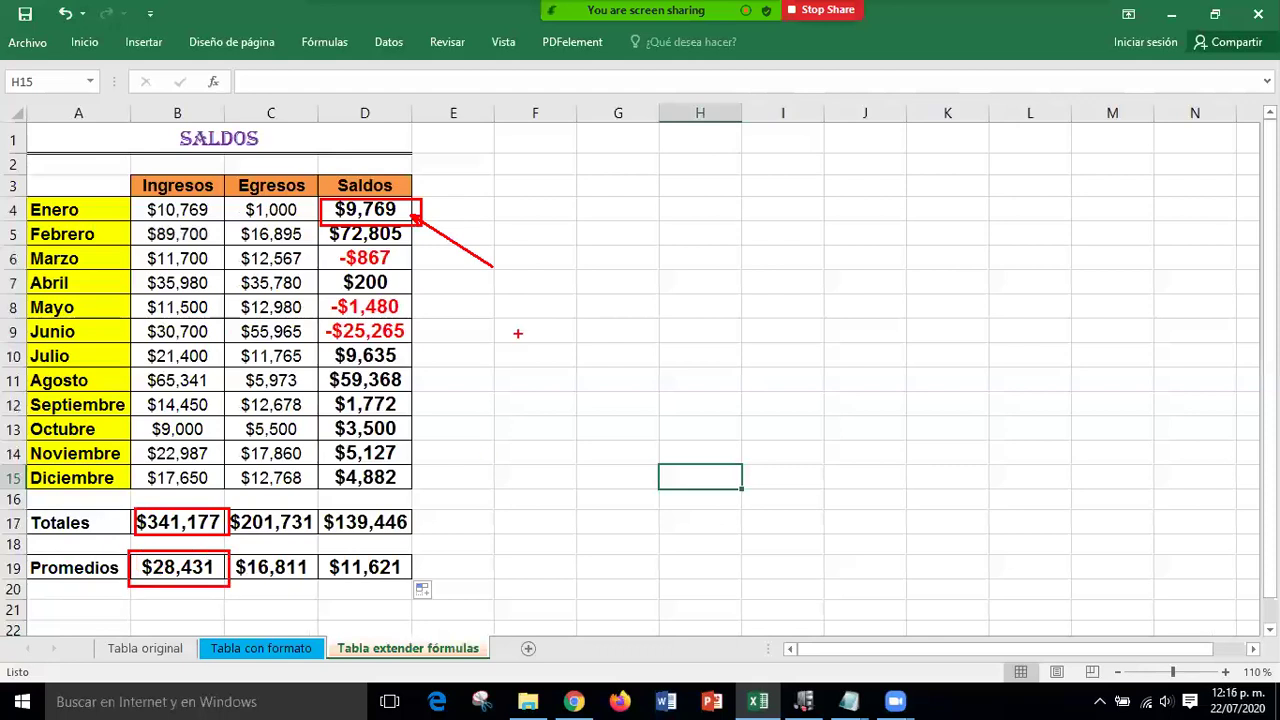
left_click_drag(442, 477, 443, 247)
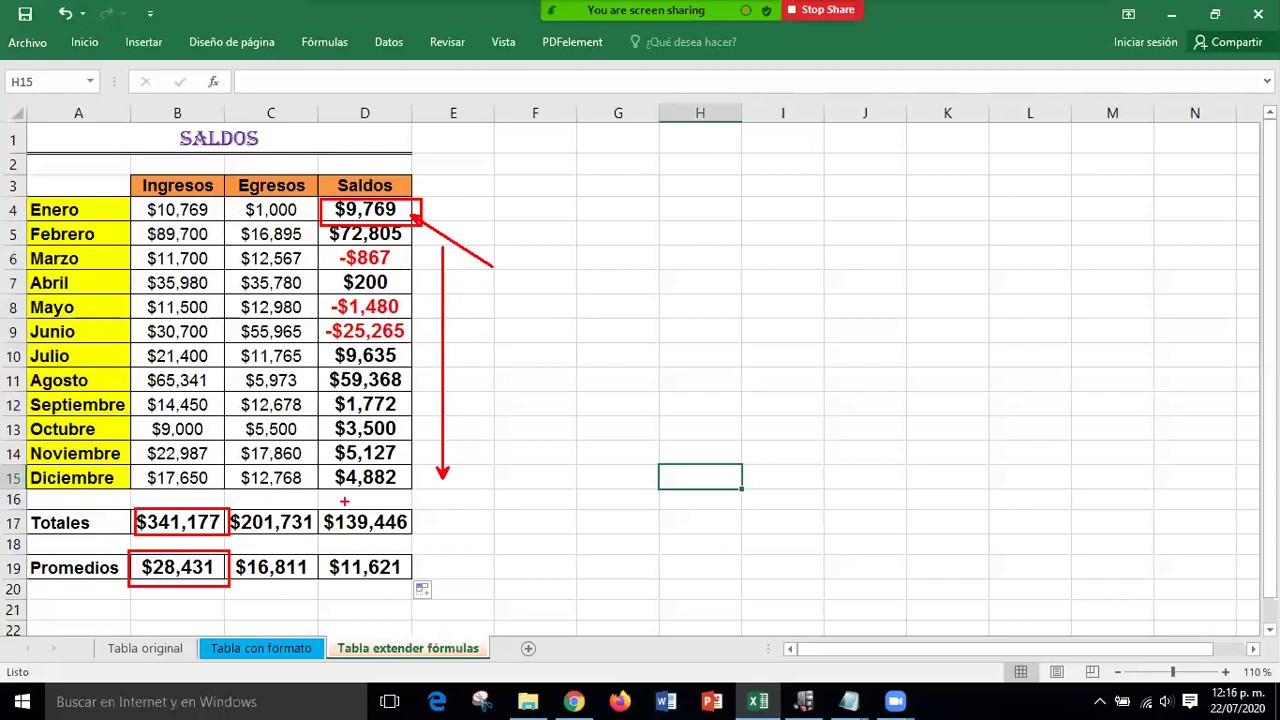
left_click_drag(357, 498, 165, 494)
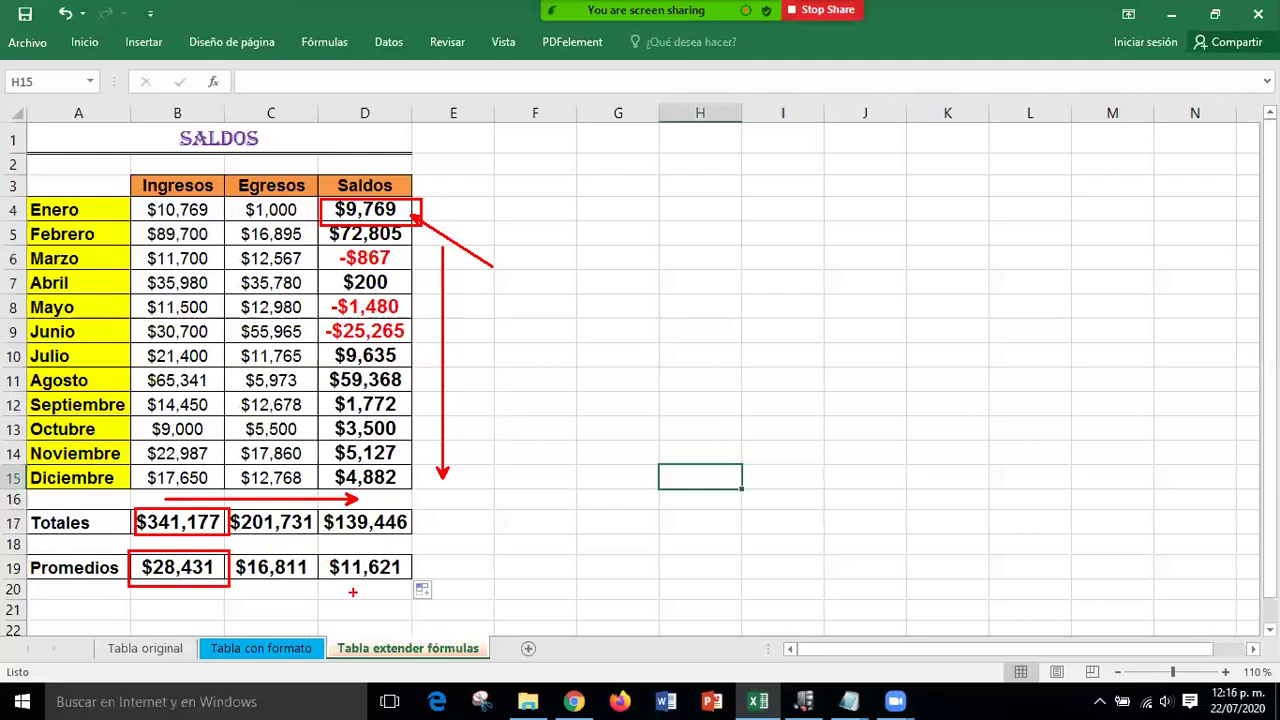
left_click_drag(352, 592, 180, 593)
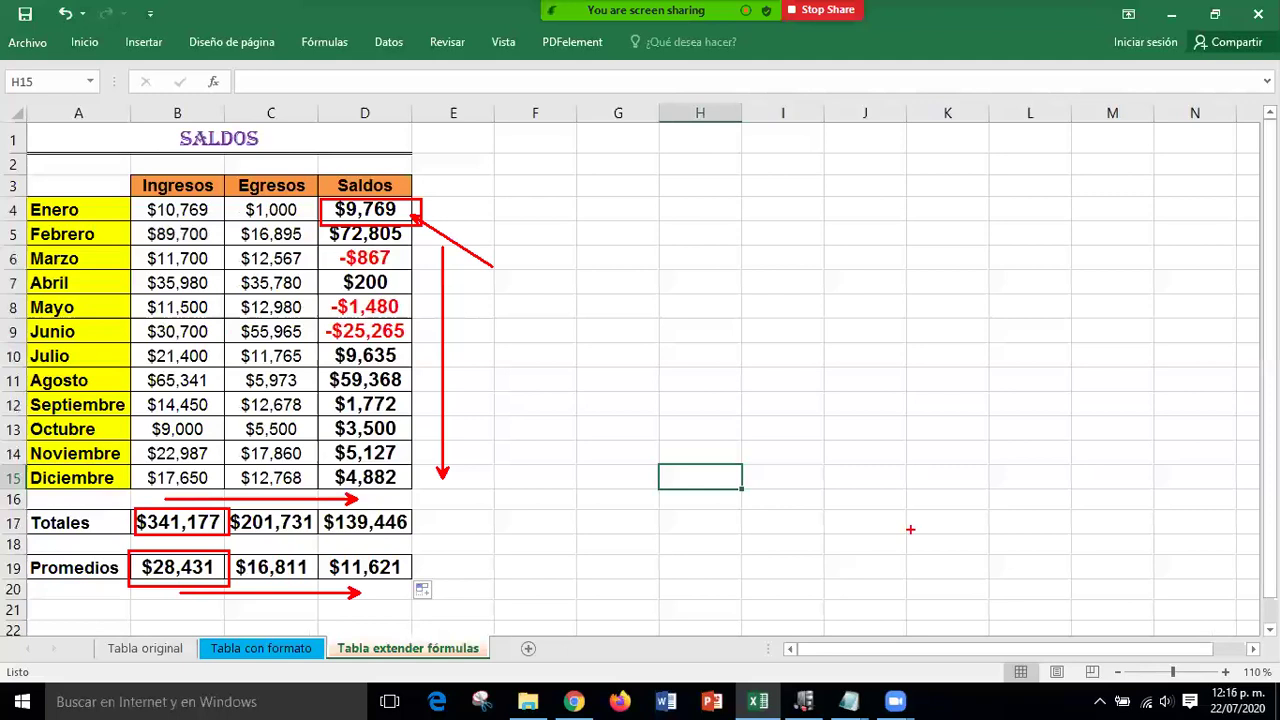
key("Escape")
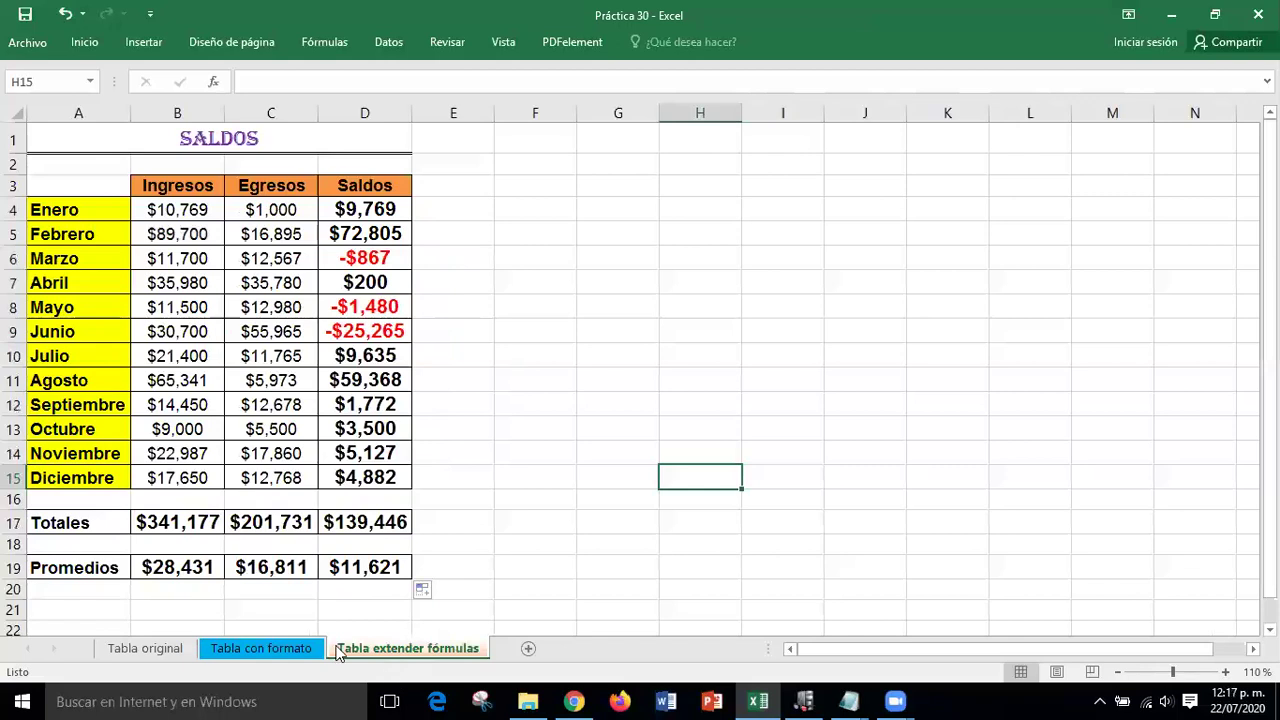
left_click(122, 648)
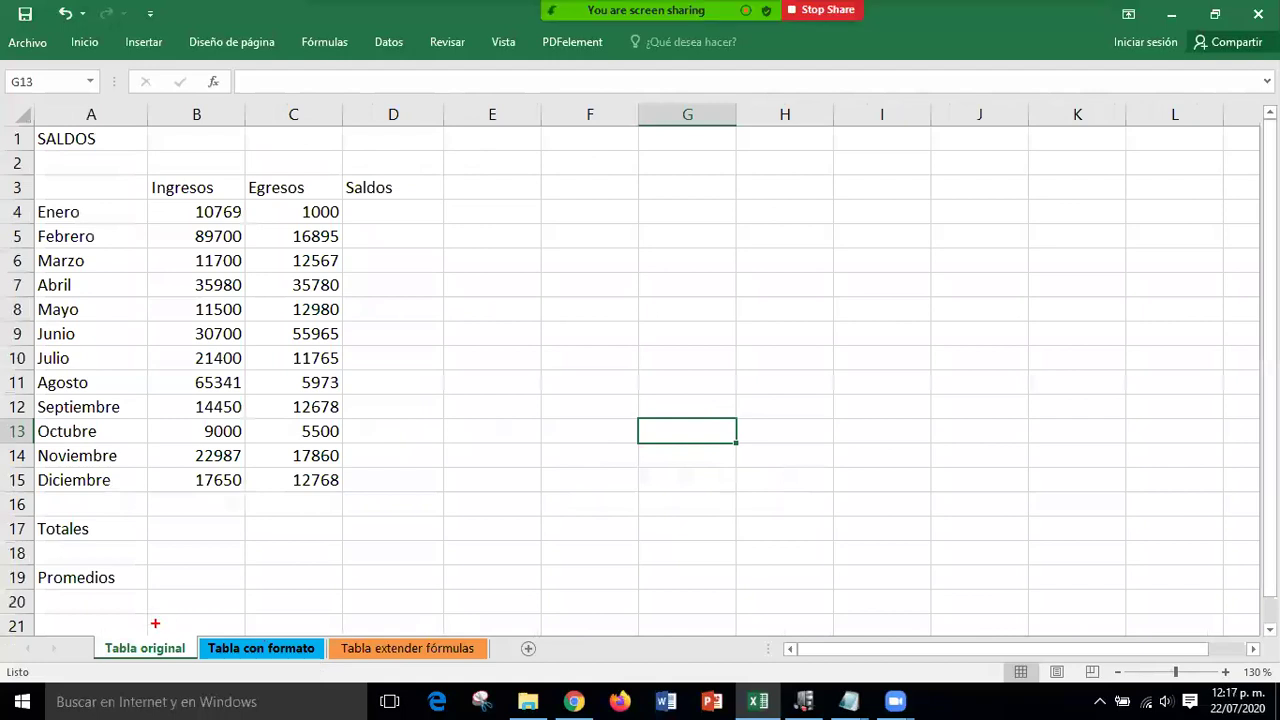
left_click_drag(157, 575, 157, 632)
left_click_drag(261, 566, 261, 630)
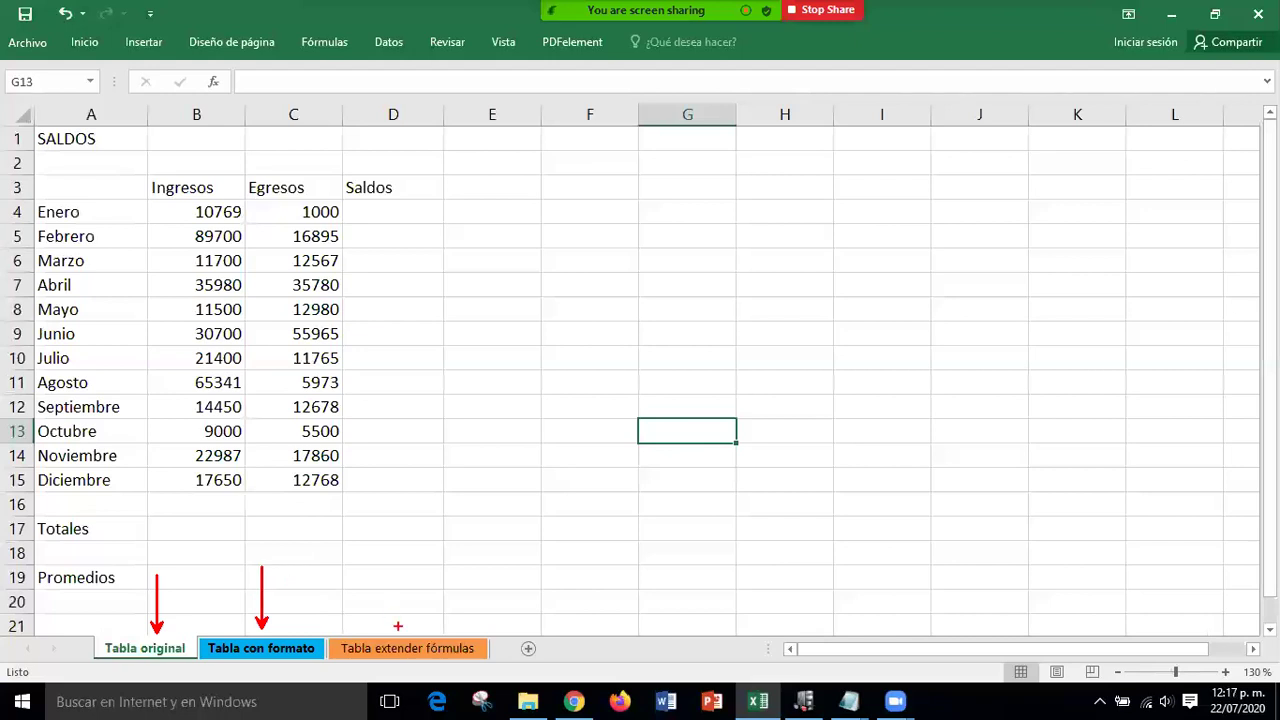
left_click_drag(399, 556, 399, 628)
mouse_move(327, 637)
left_mouse_down()
mouse_move(358, 662)
mouse_move(491, 658)
left_mouse_up()
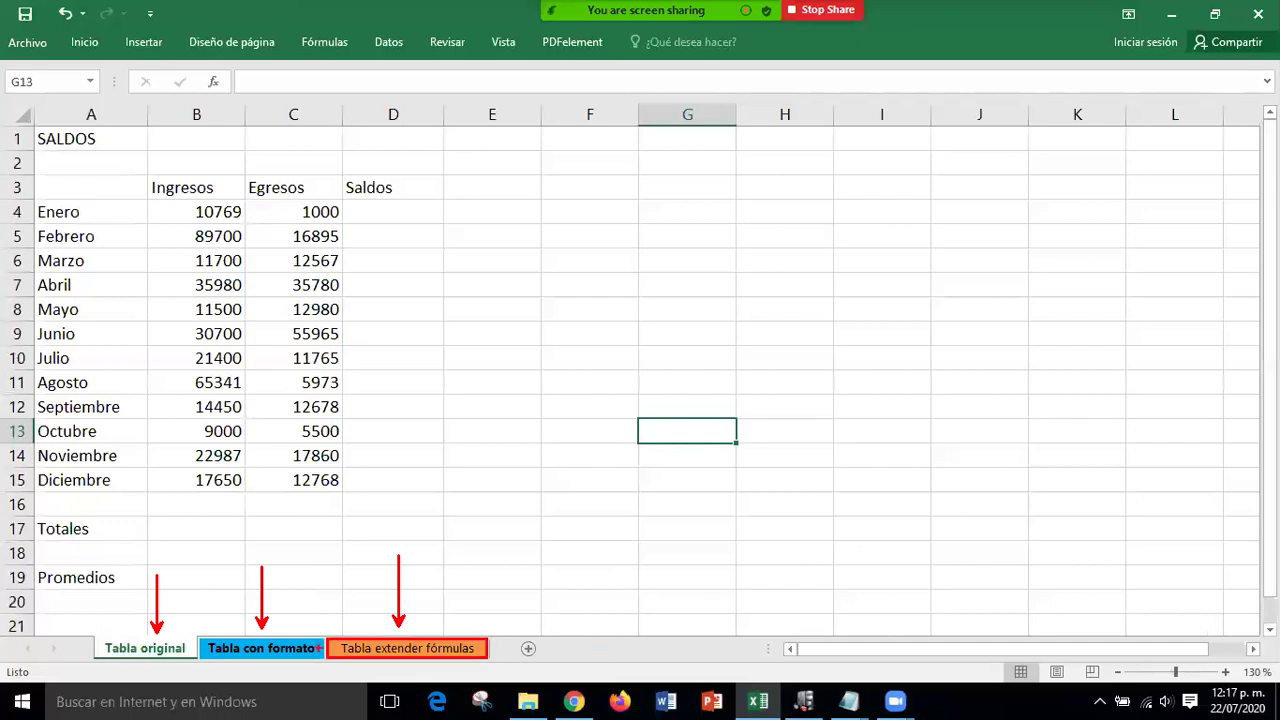
mouse_move(91, 632)
left_mouse_down()
mouse_move(143, 660)
mouse_move(204, 668)
left_mouse_up()
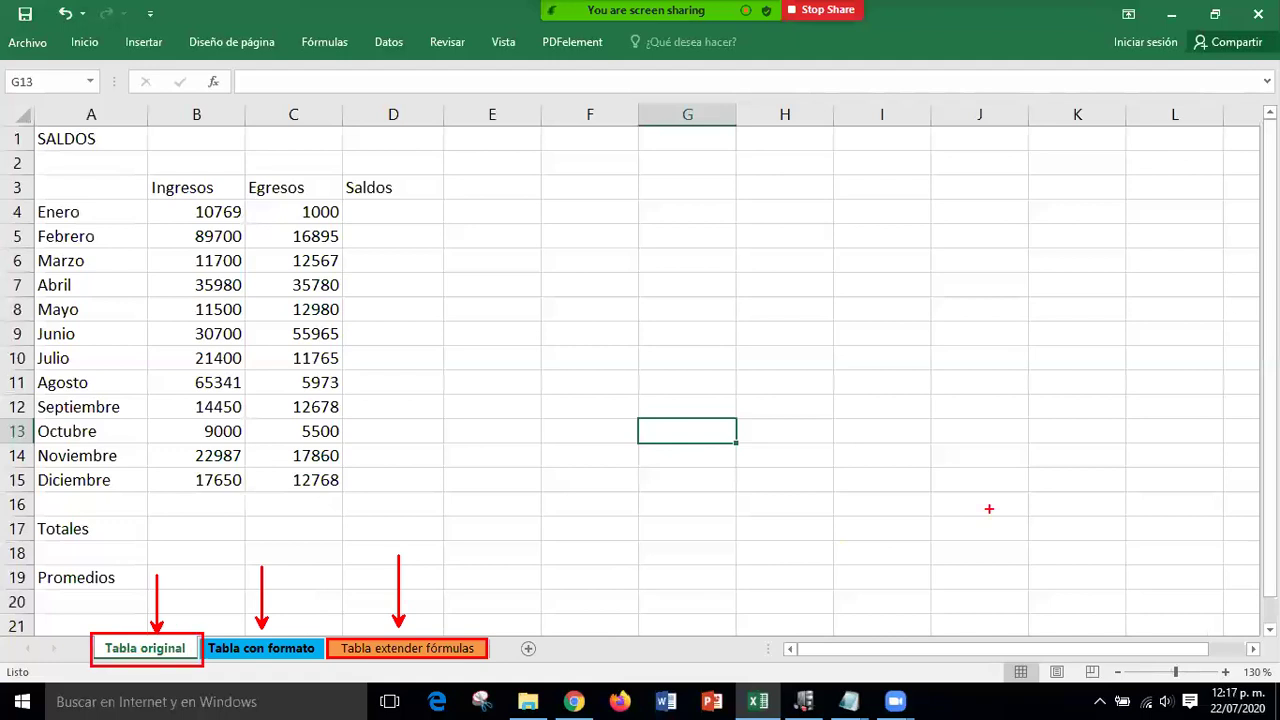
key("Escape")
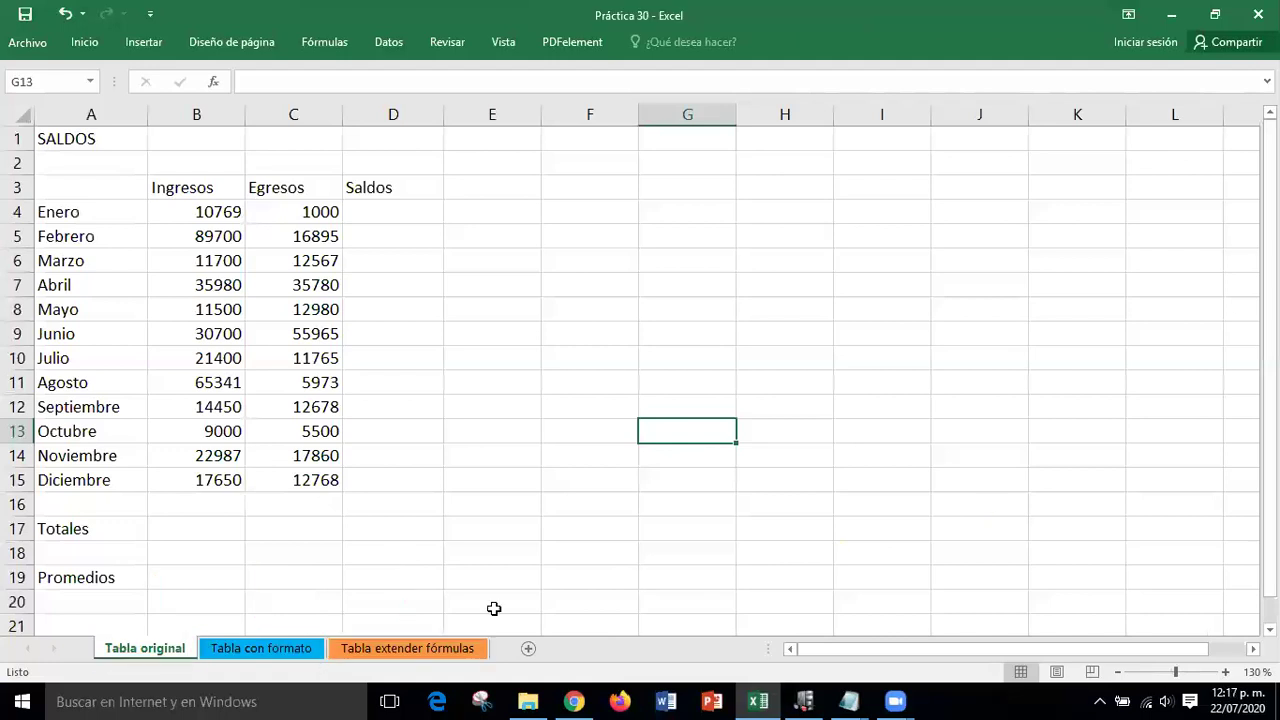
Move the Tabla extender fórmulas sheet to the first position and the Tabla con formato sheet to the second.
left_click(407, 647)
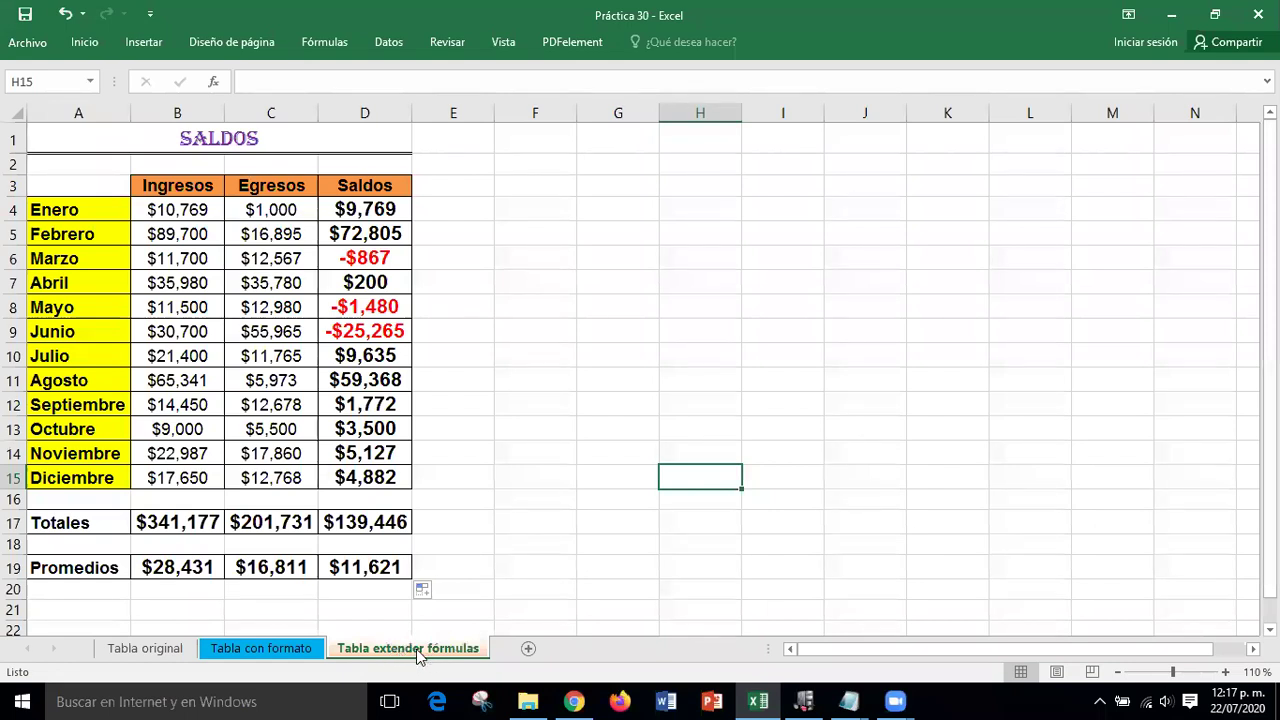
left_click_drag(418, 652, 416, 651)
left_click_drag(417, 652, 173, 652)
left_click_drag(173, 652, 173, 652)
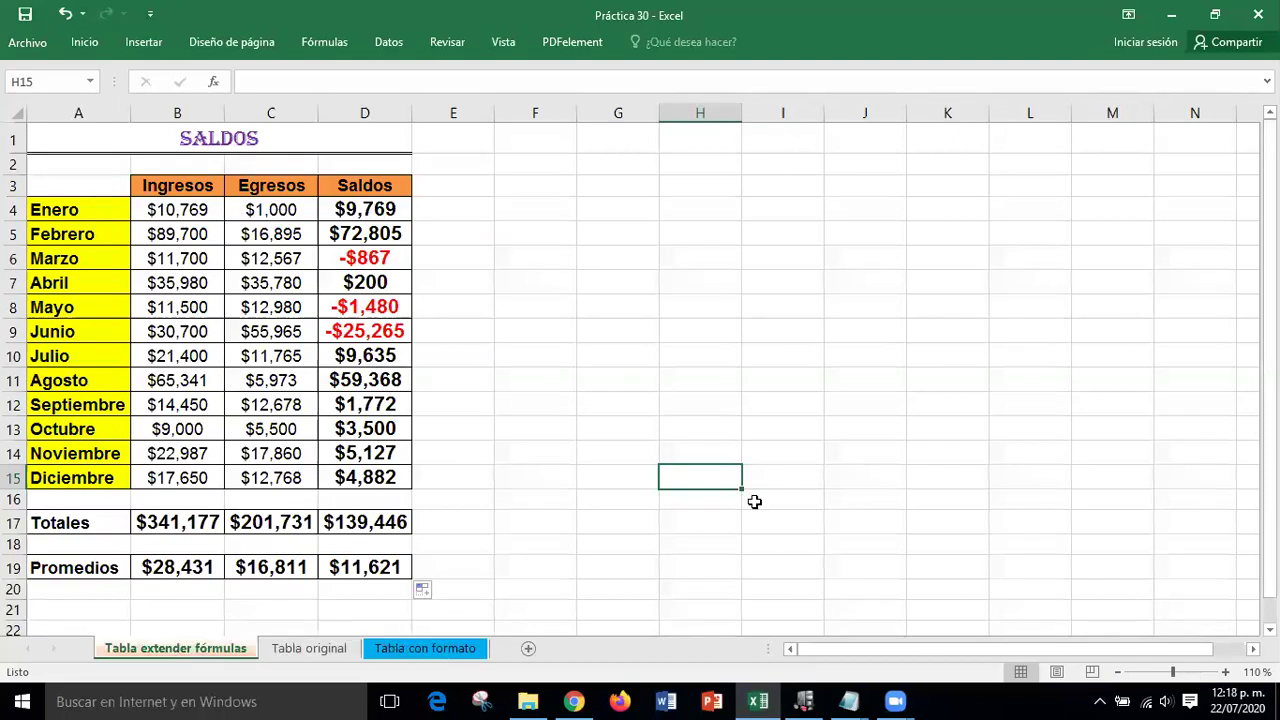
left_click(438, 652)
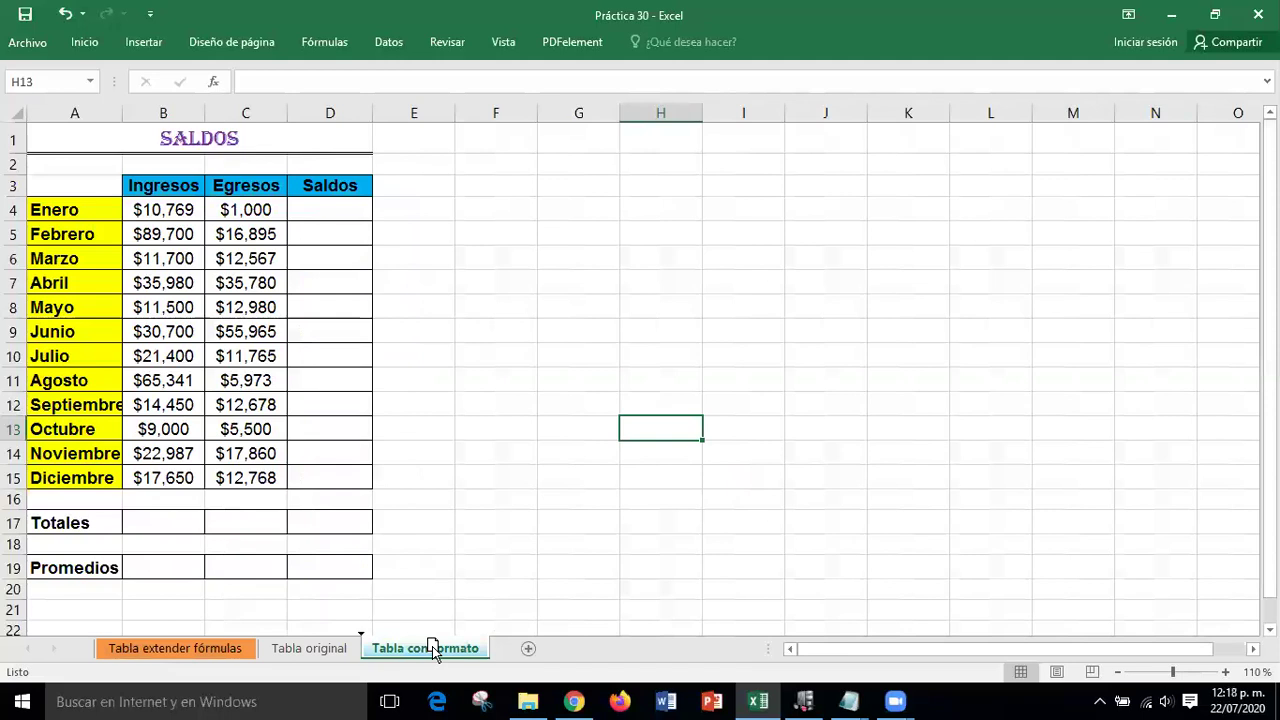
left_click_drag(432, 650, 352, 640)
left_click(762, 498)
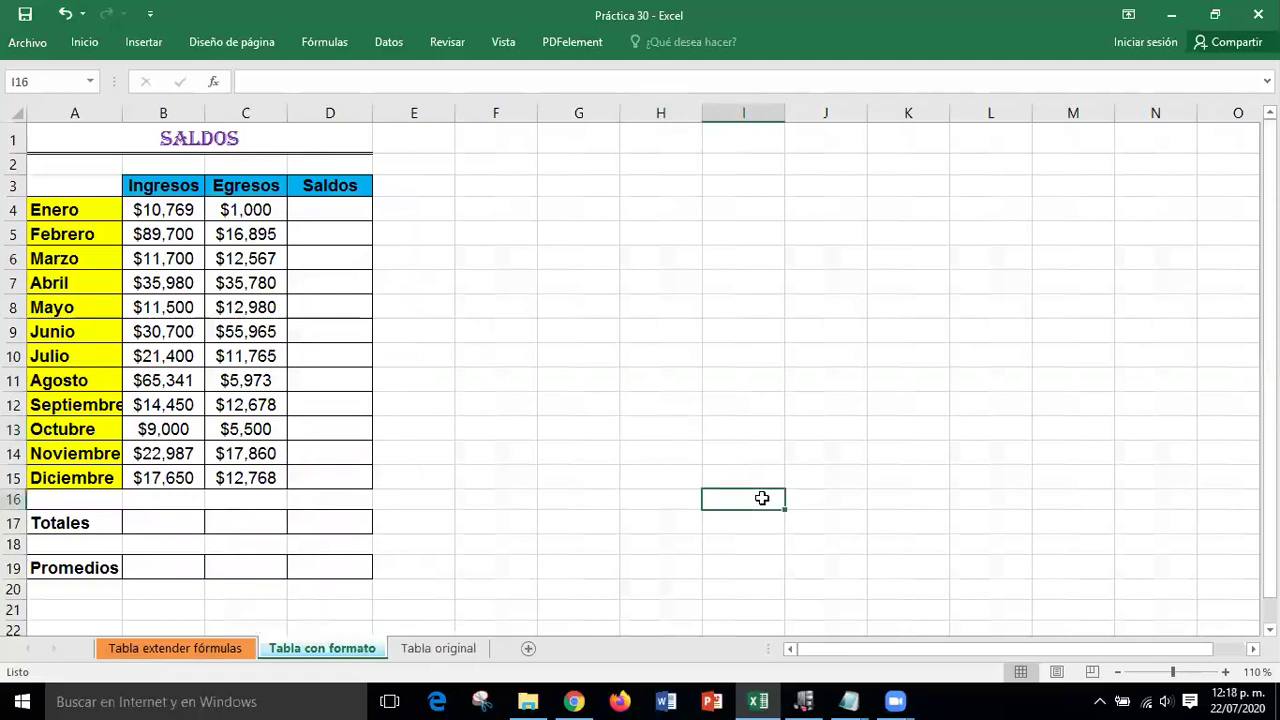
Reorder the sheets back to Tabla original, Tabla con formato, Tabla extender fórmulas.
left_click(158, 649)
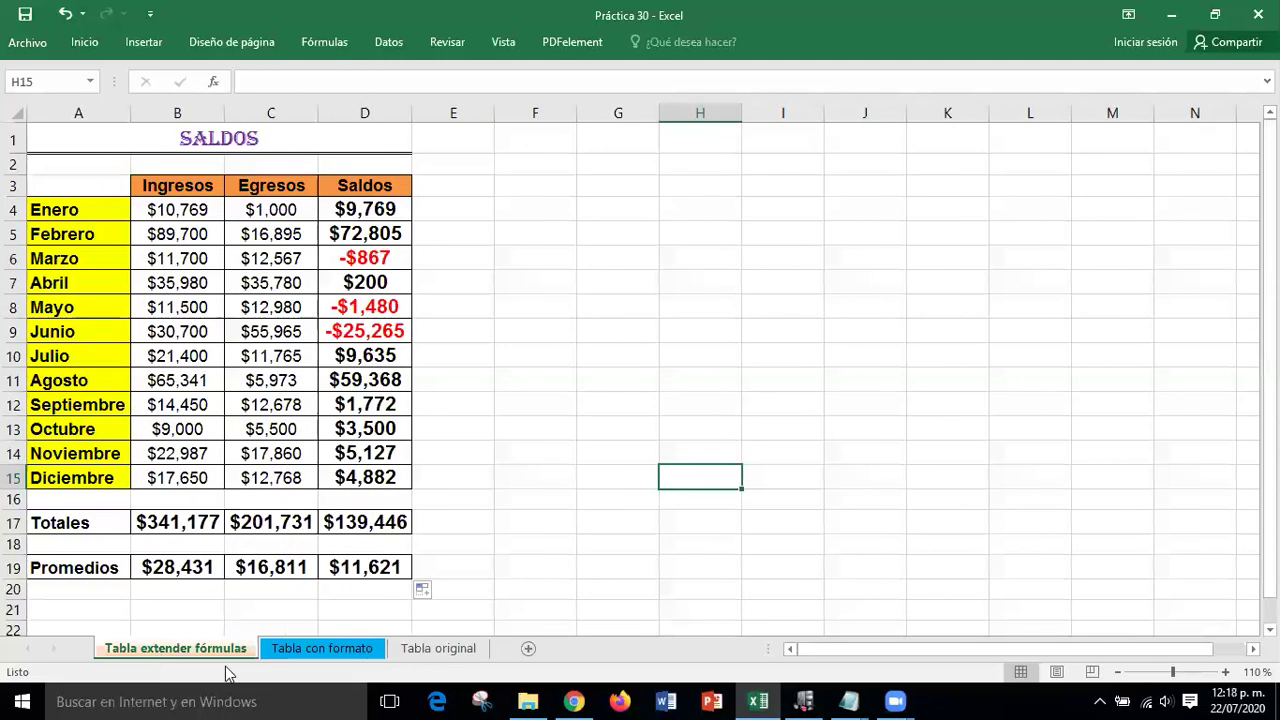
left_click(295, 652)
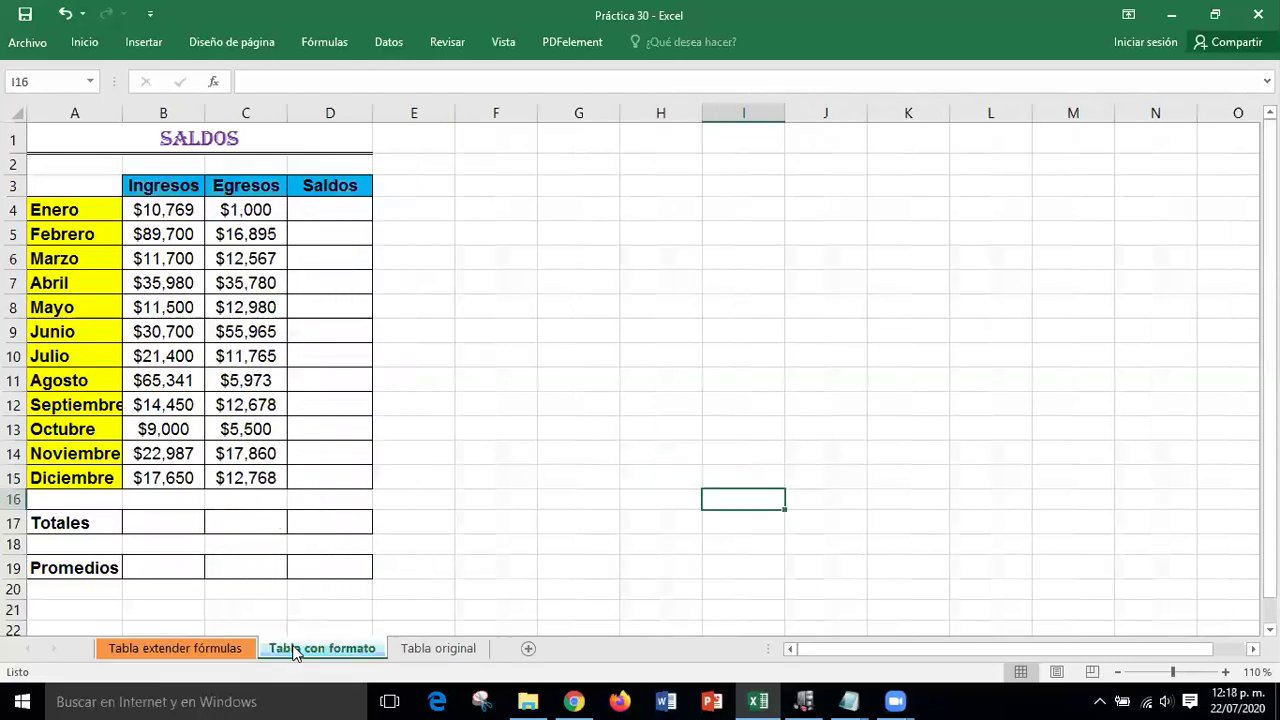
left_click(438, 650)
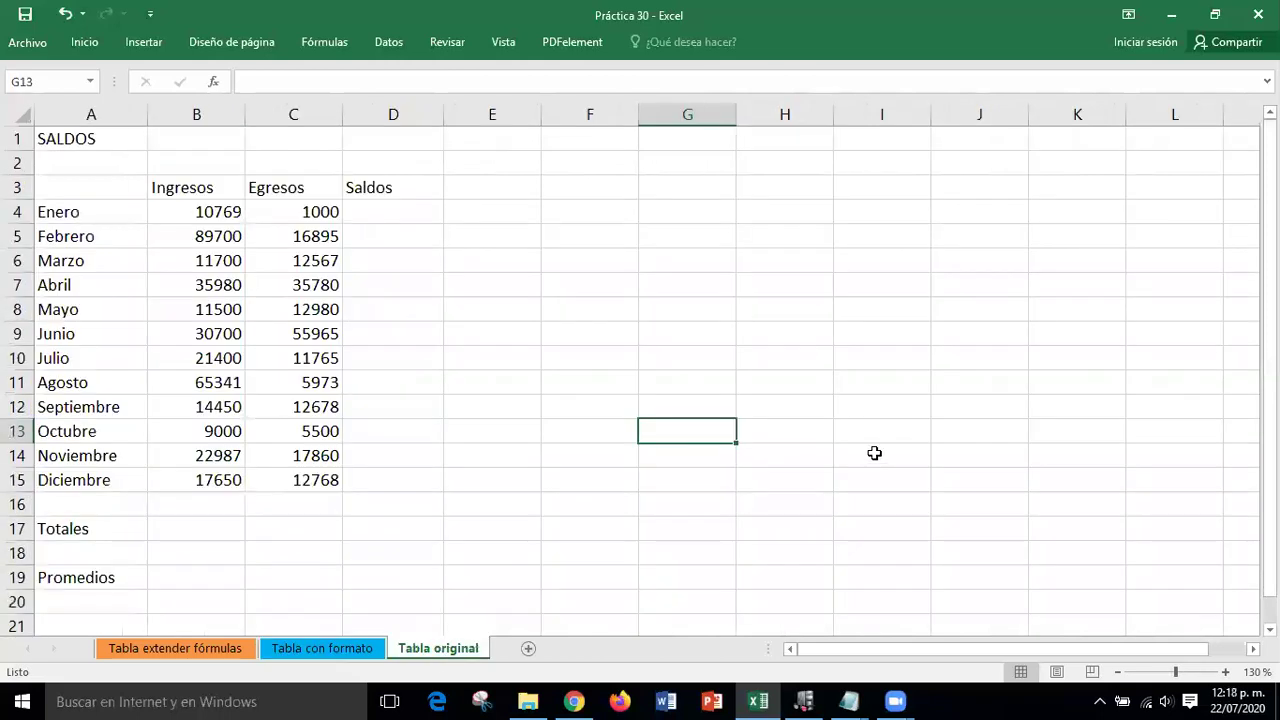
left_click(874, 453)
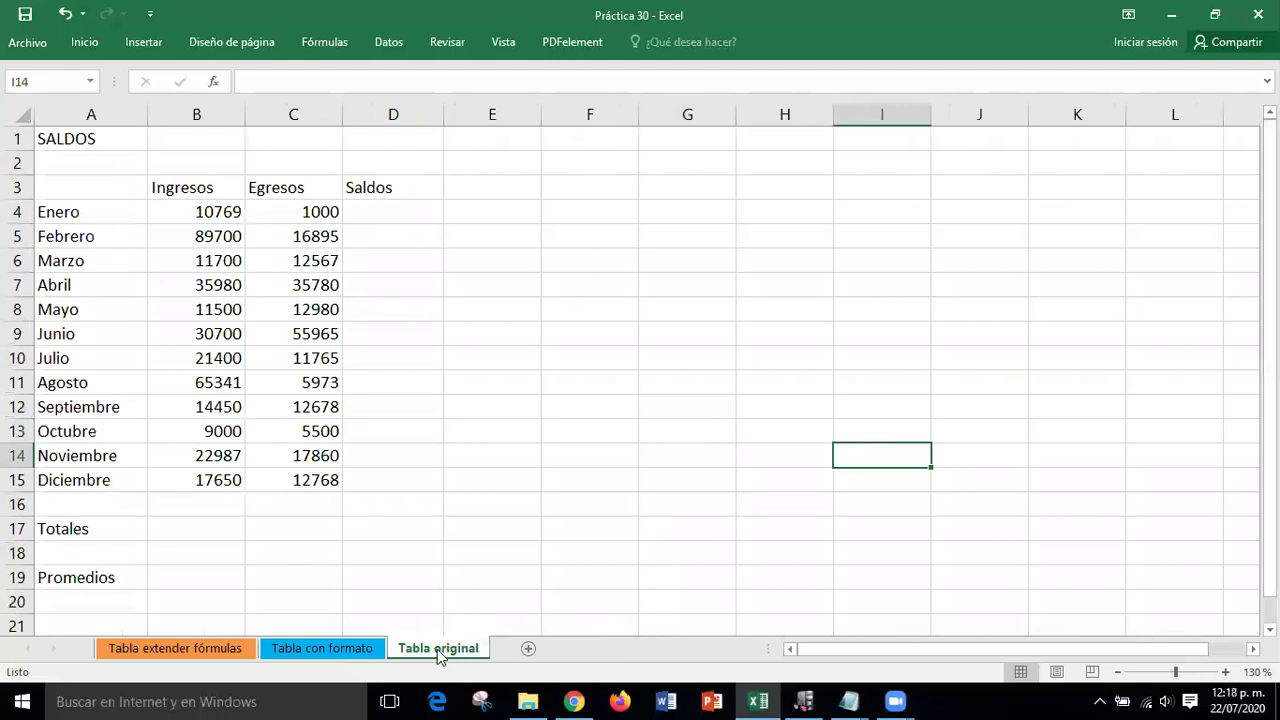
left_click_drag(438, 654, 199, 648)
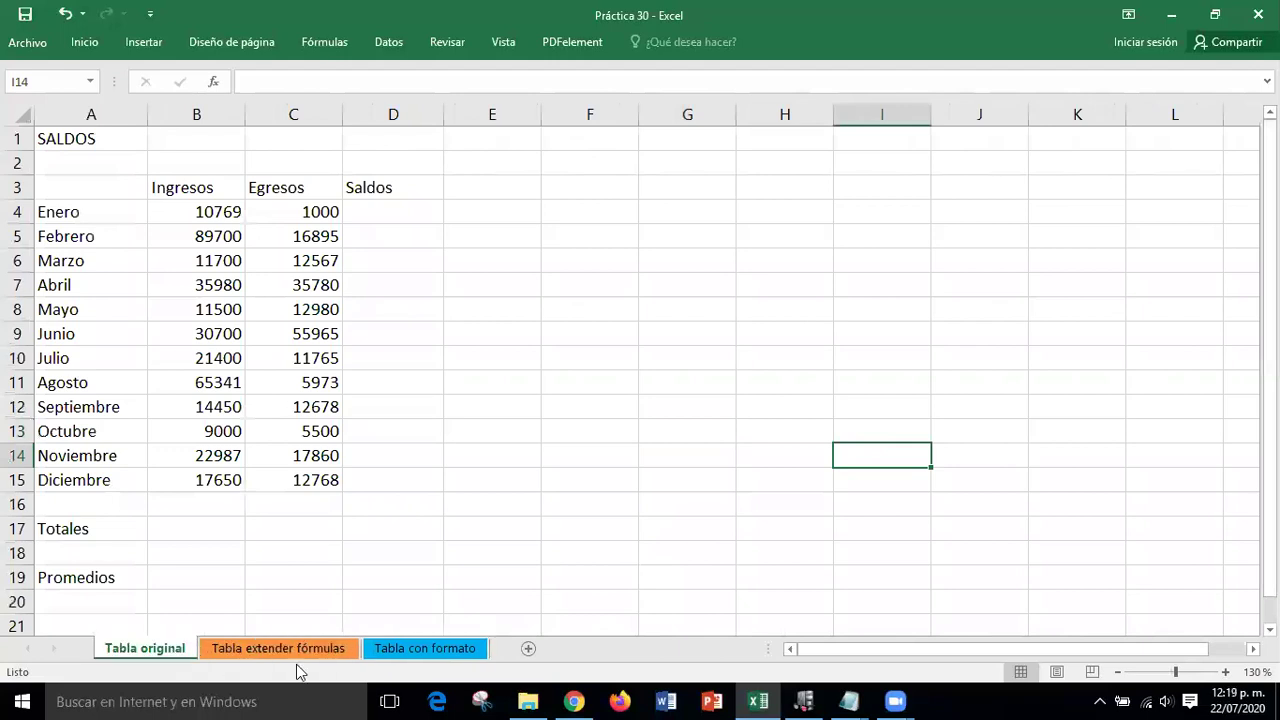
left_click(436, 654)
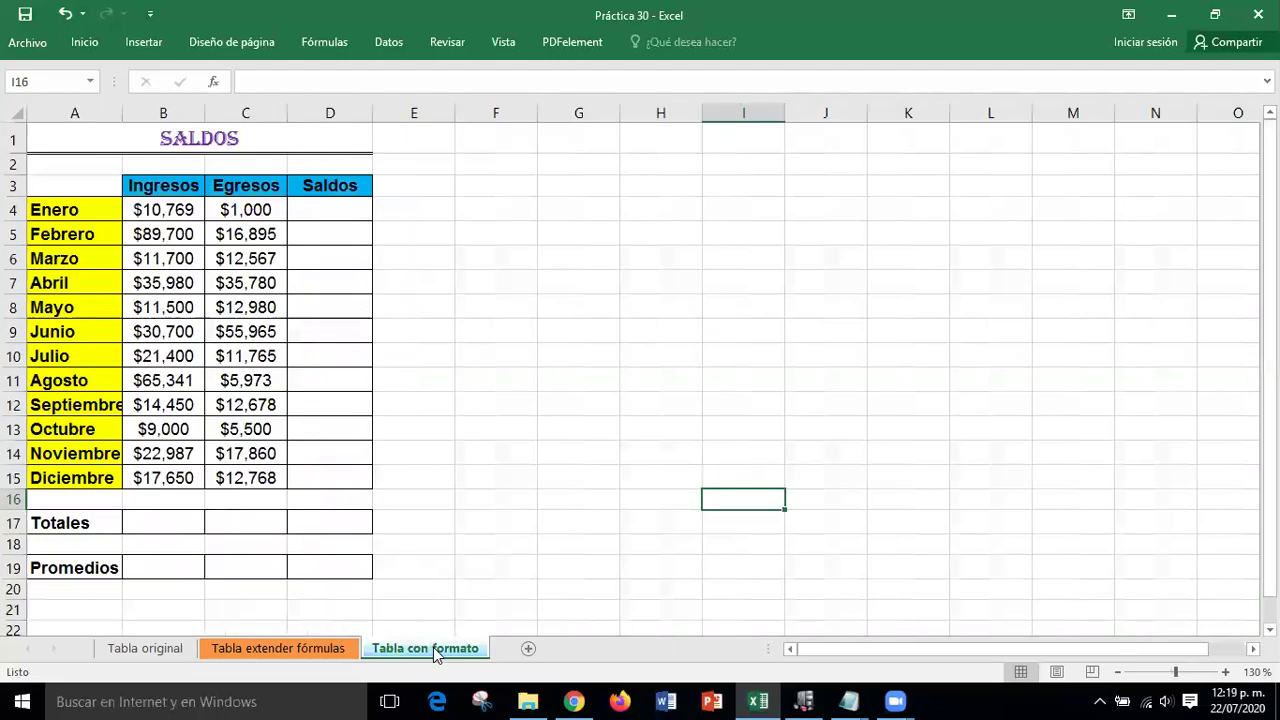
left_click_drag(436, 652, 348, 645)
left_click(752, 528)
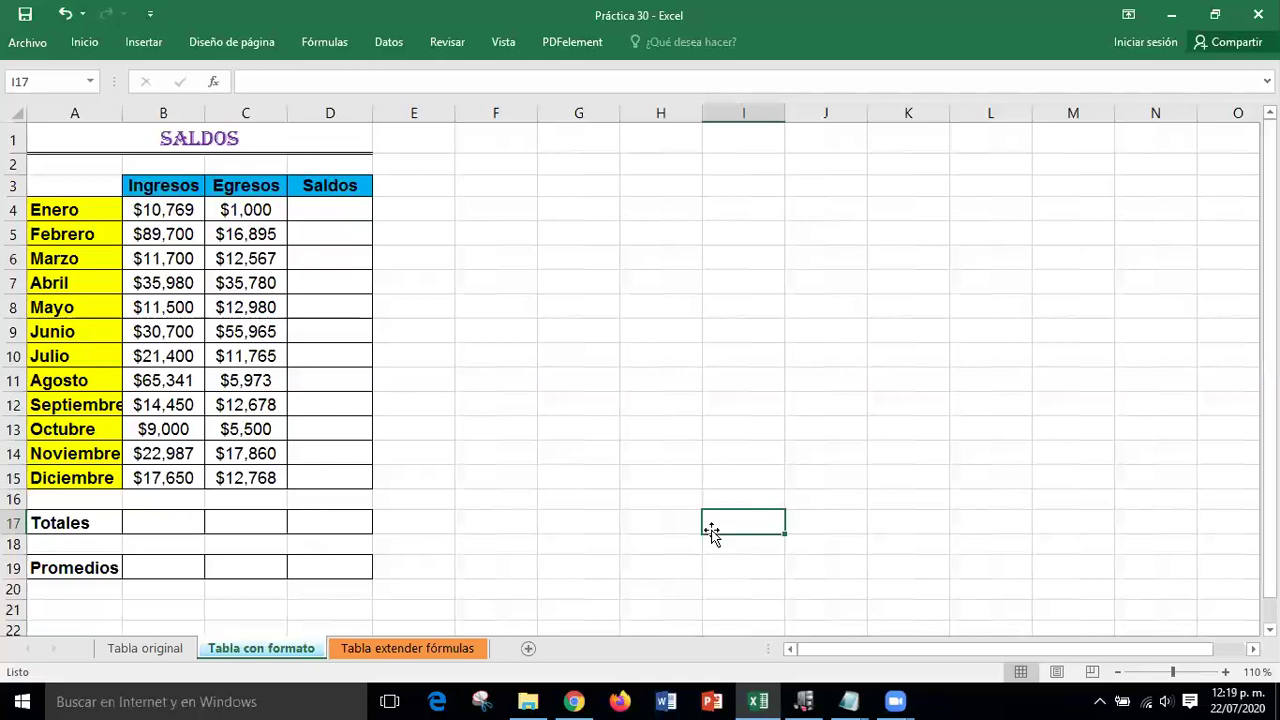
left_click(606, 574)
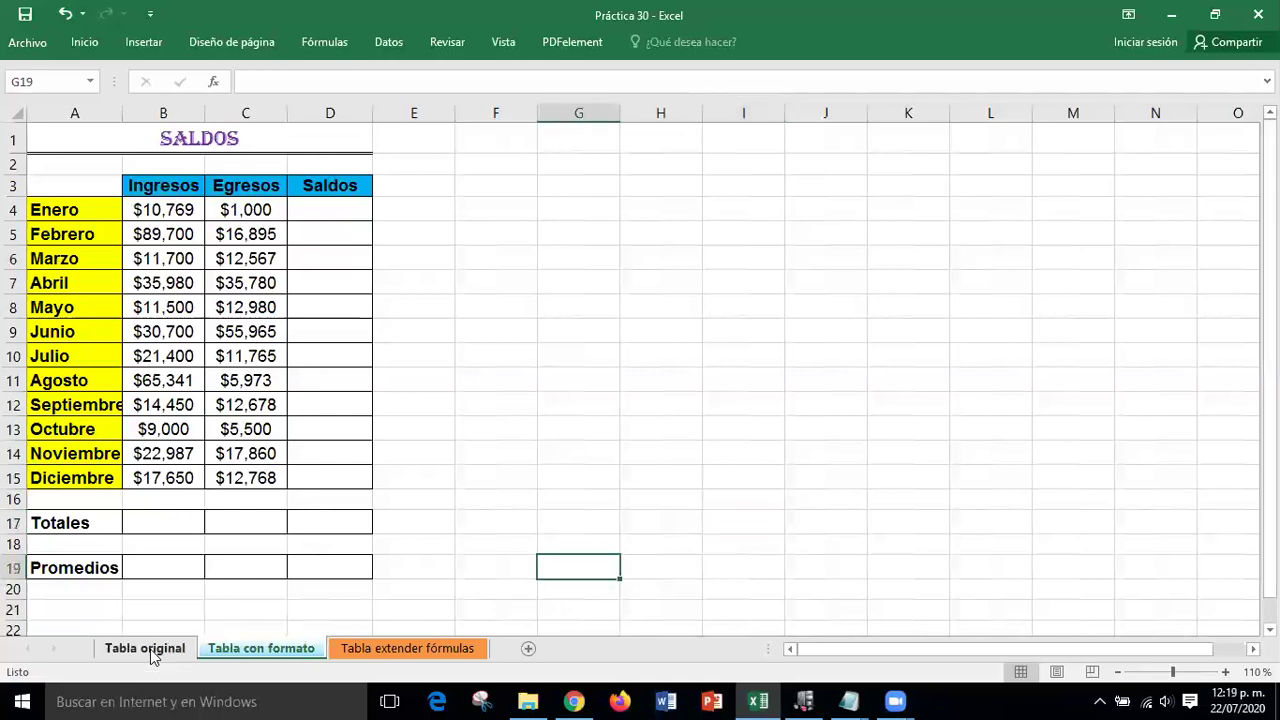
Review the tables on the Tabla original, Tabla con formato and Tabla extender fórmulas sheets in turn.
left_click(125, 649)
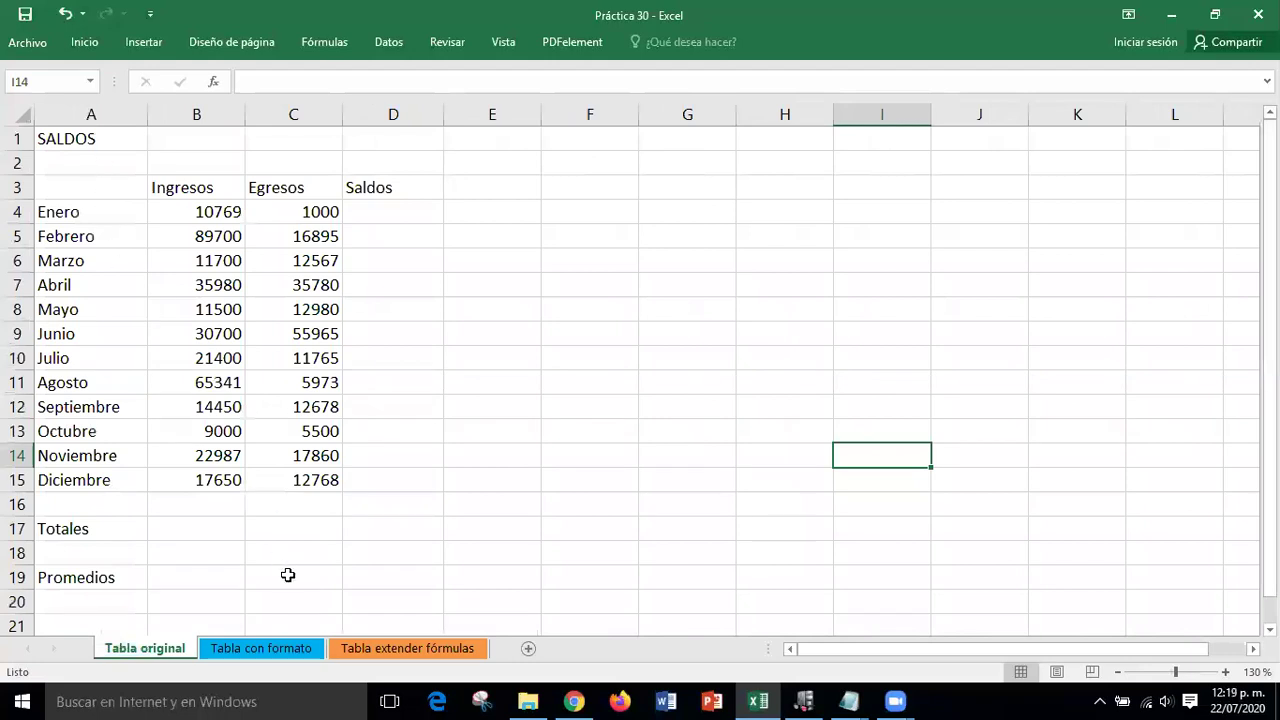
left_click(267, 652)
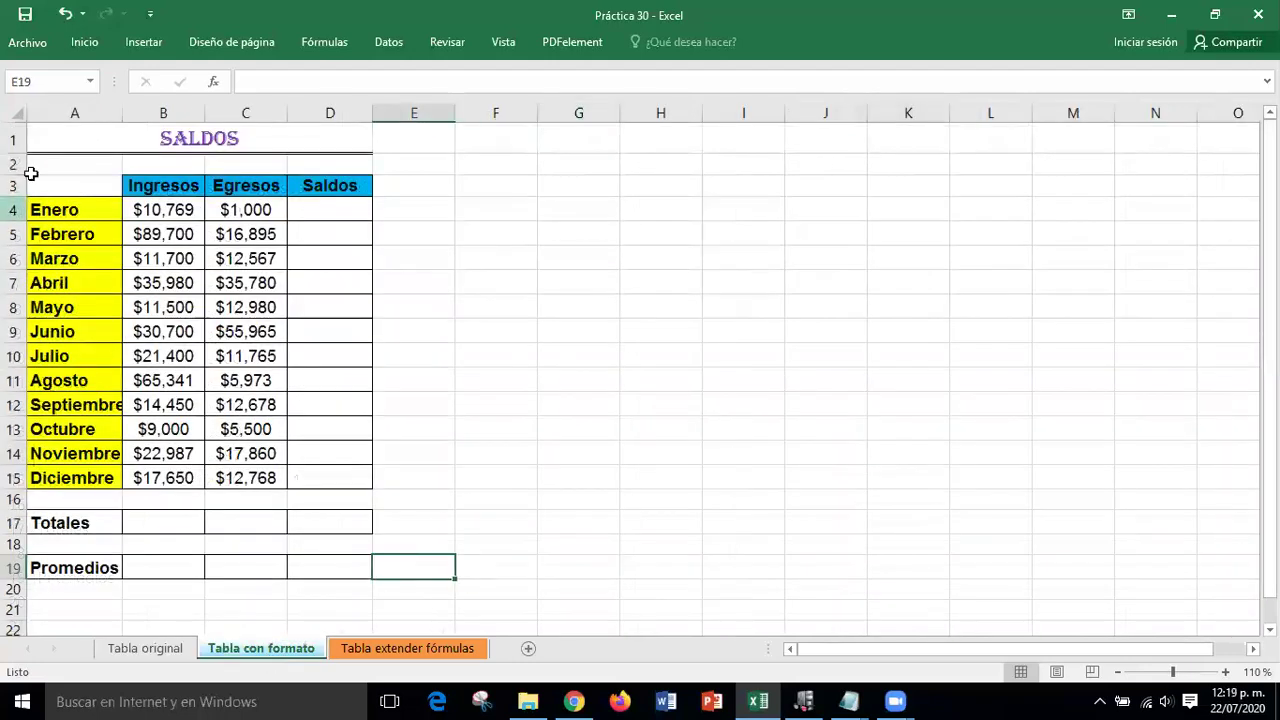
left_click(56, 146)
left_click_drag(136, 169, 320, 563)
left_click(524, 420)
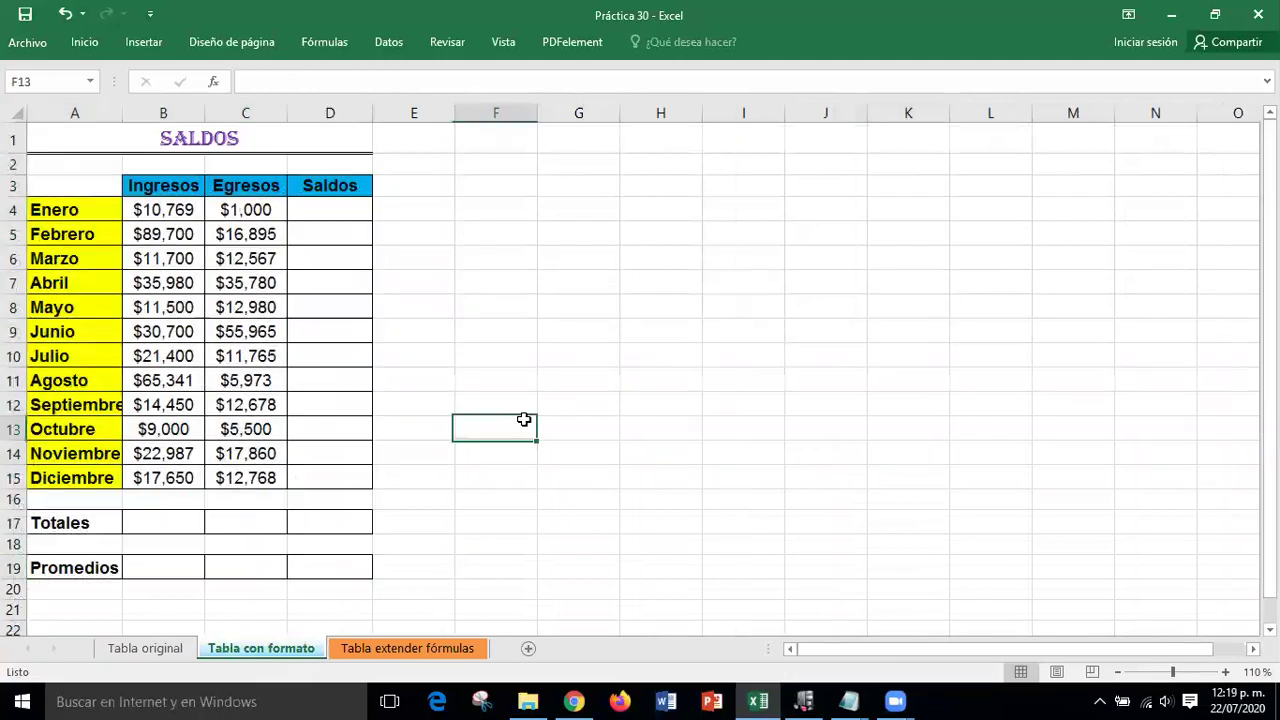
left_click(415, 650)
left_click(496, 522)
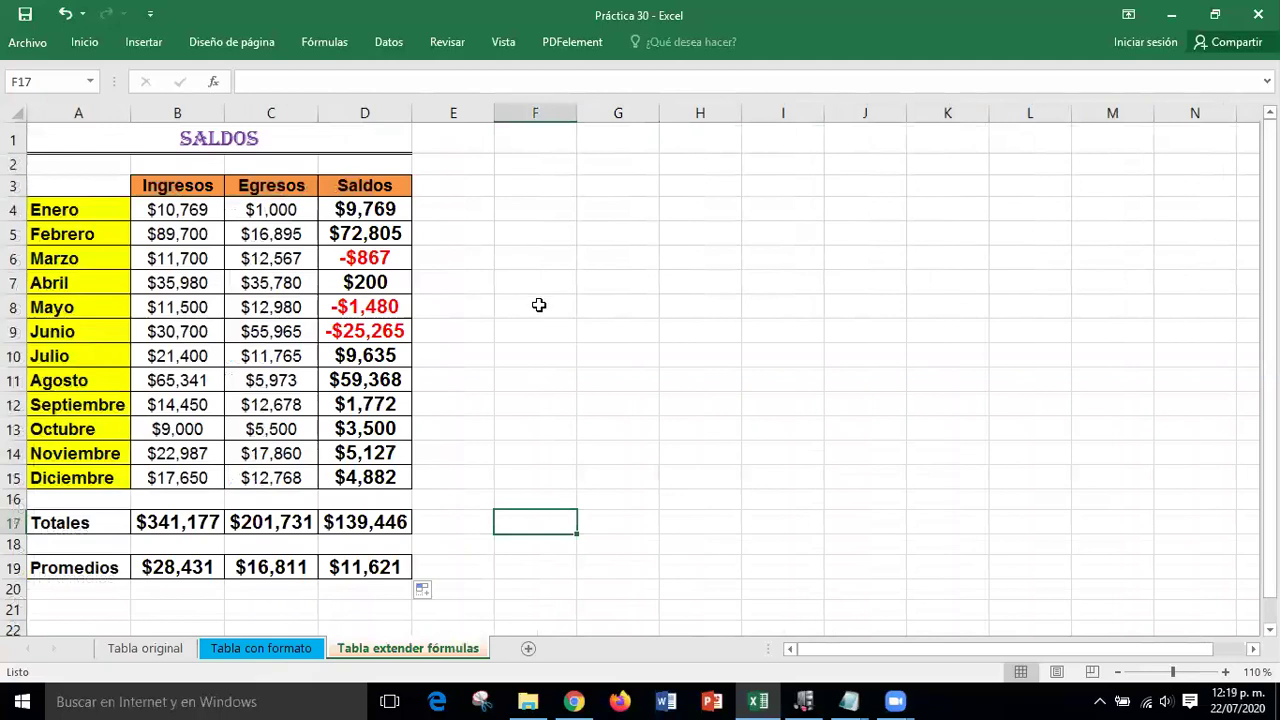
mouse_move(316, 196)
left_mouse_down()
mouse_move(420, 222)
mouse_move(515, 208)
left_mouse_up()
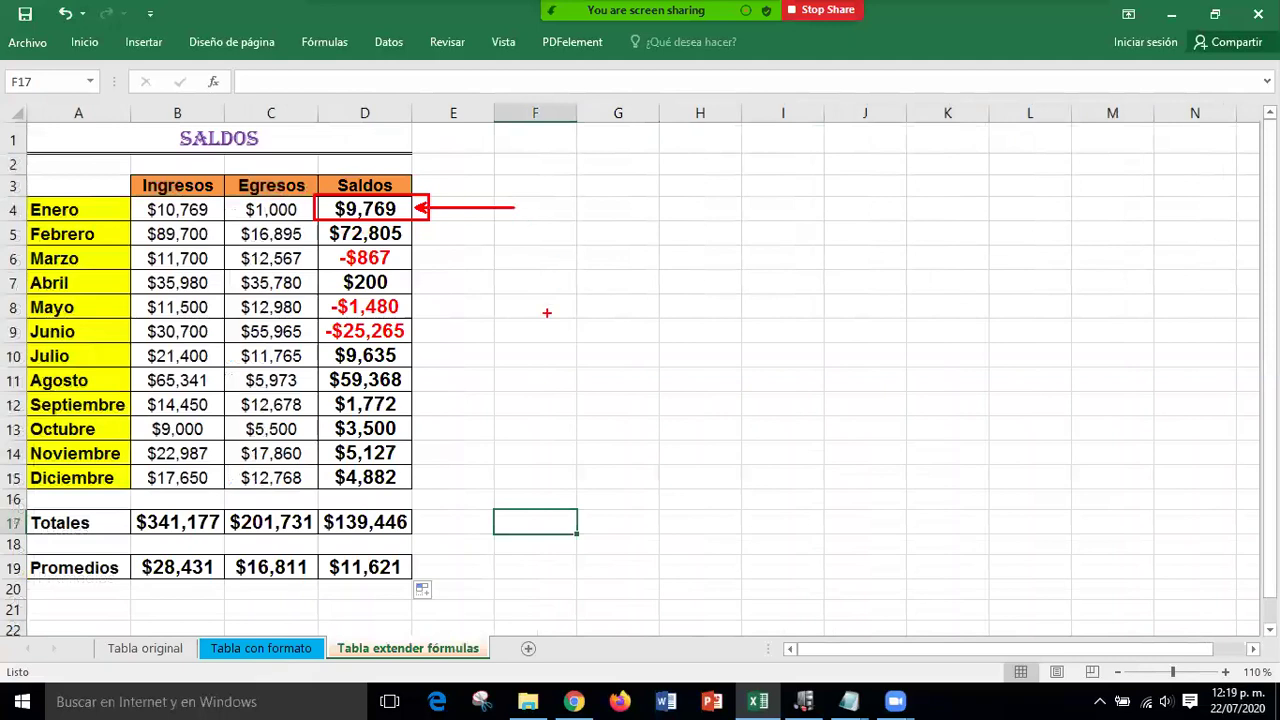
left_click_drag(440, 478, 440, 240)
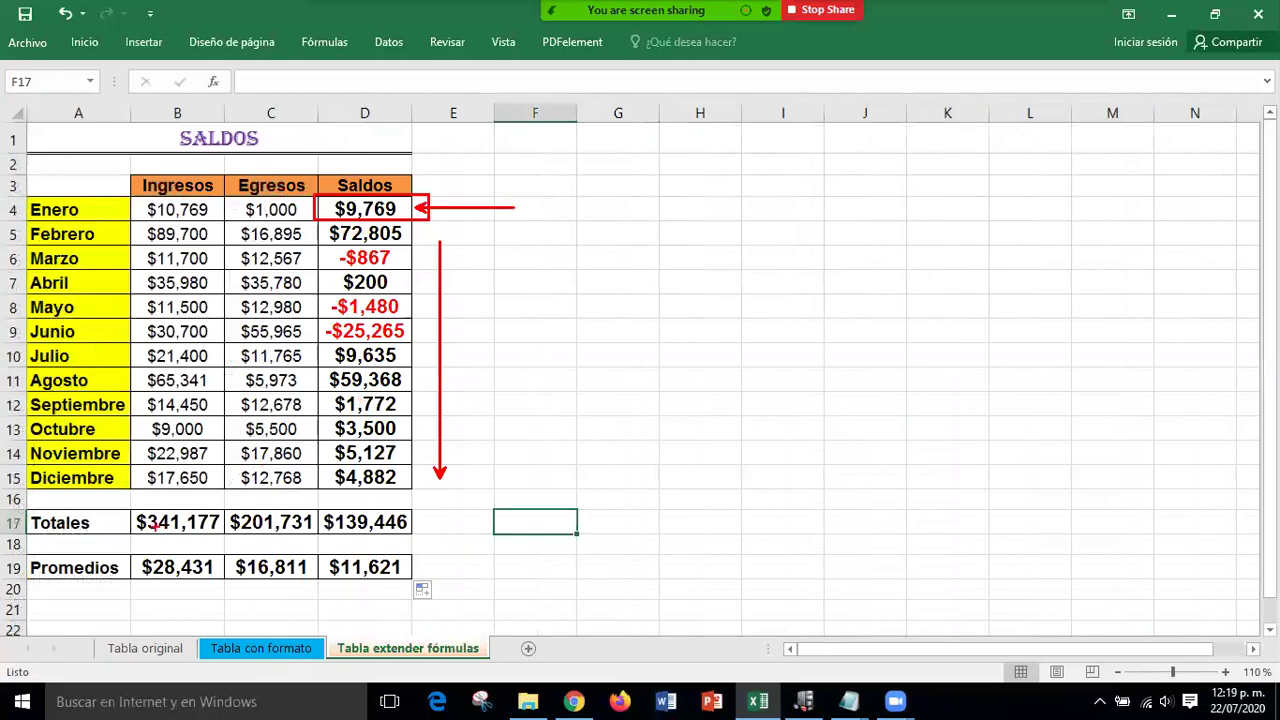
mouse_move(133, 509)
left_mouse_down()
mouse_move(172, 537)
mouse_move(226, 537)
left_mouse_up()
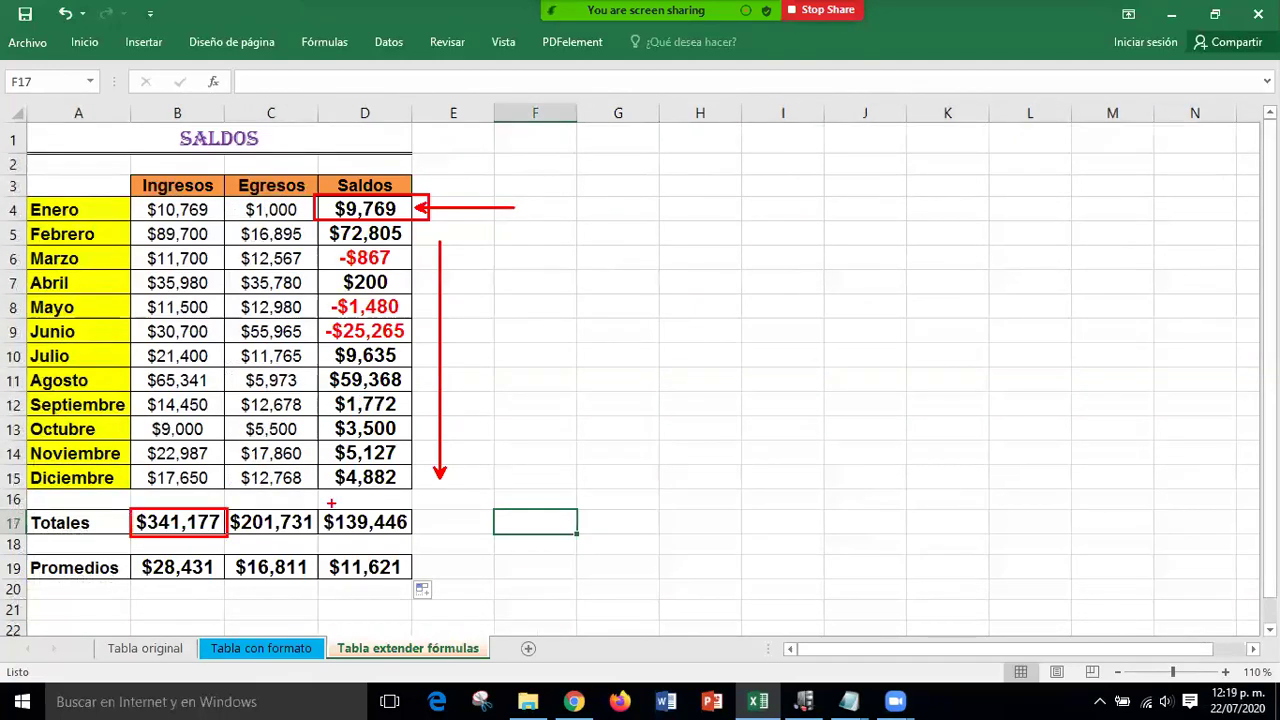
mouse_move(268, 499)
left_mouse_down()
mouse_move(358, 499)
mouse_move(213, 500)
left_mouse_up()
mouse_move(131, 556)
left_mouse_down()
mouse_move(150, 574)
mouse_move(226, 581)
left_mouse_up()
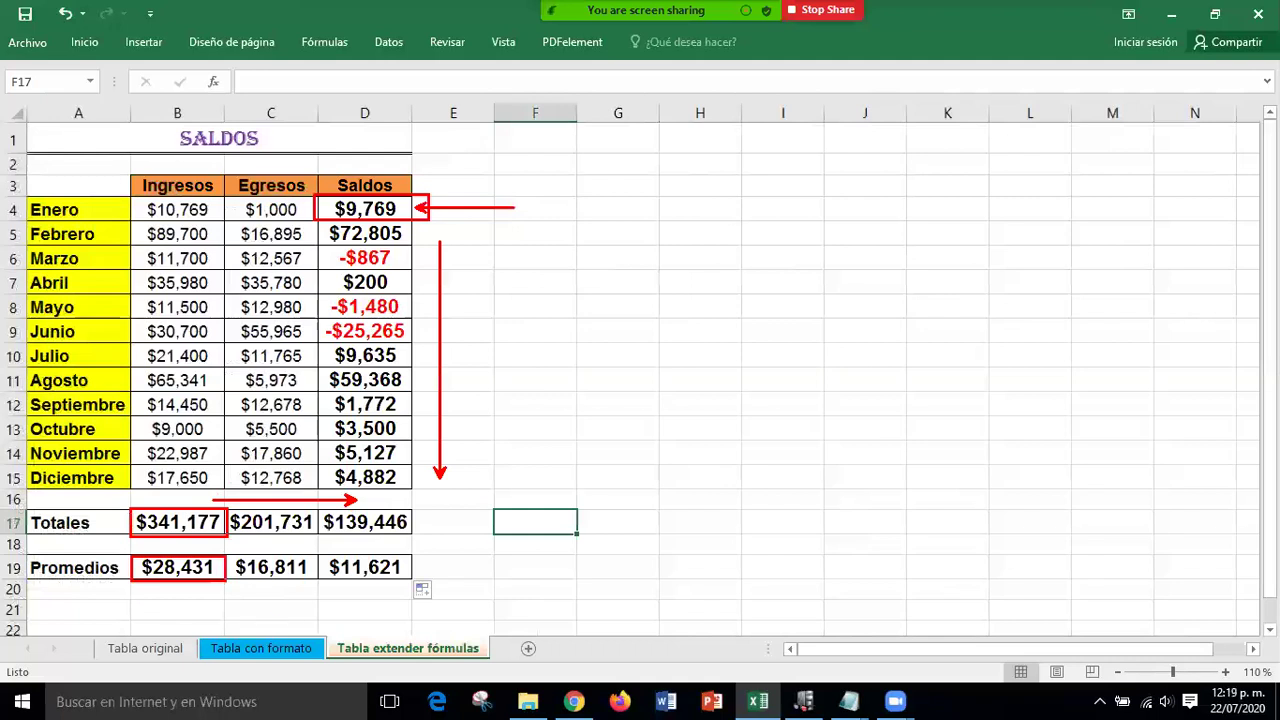
left_click_drag(357, 599, 221, 600)
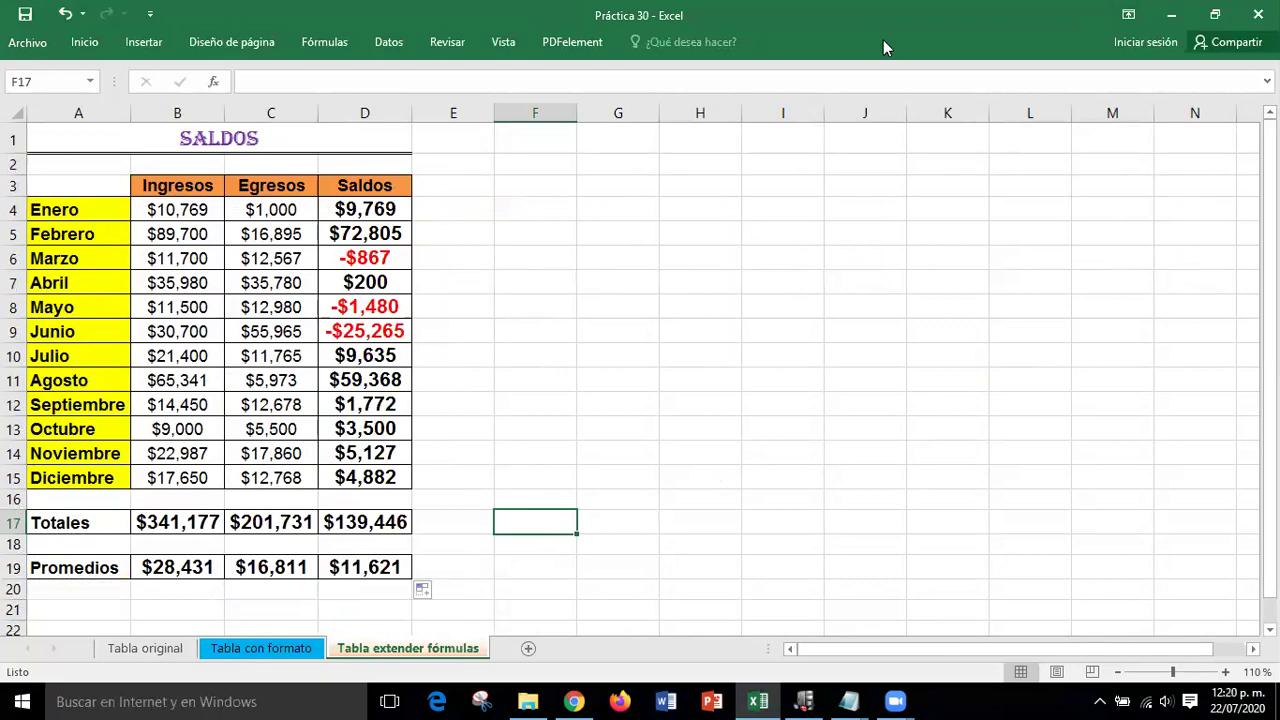
Minimize the Práctica 30 workbook window to show the desktop.
left_click(1170, 24)
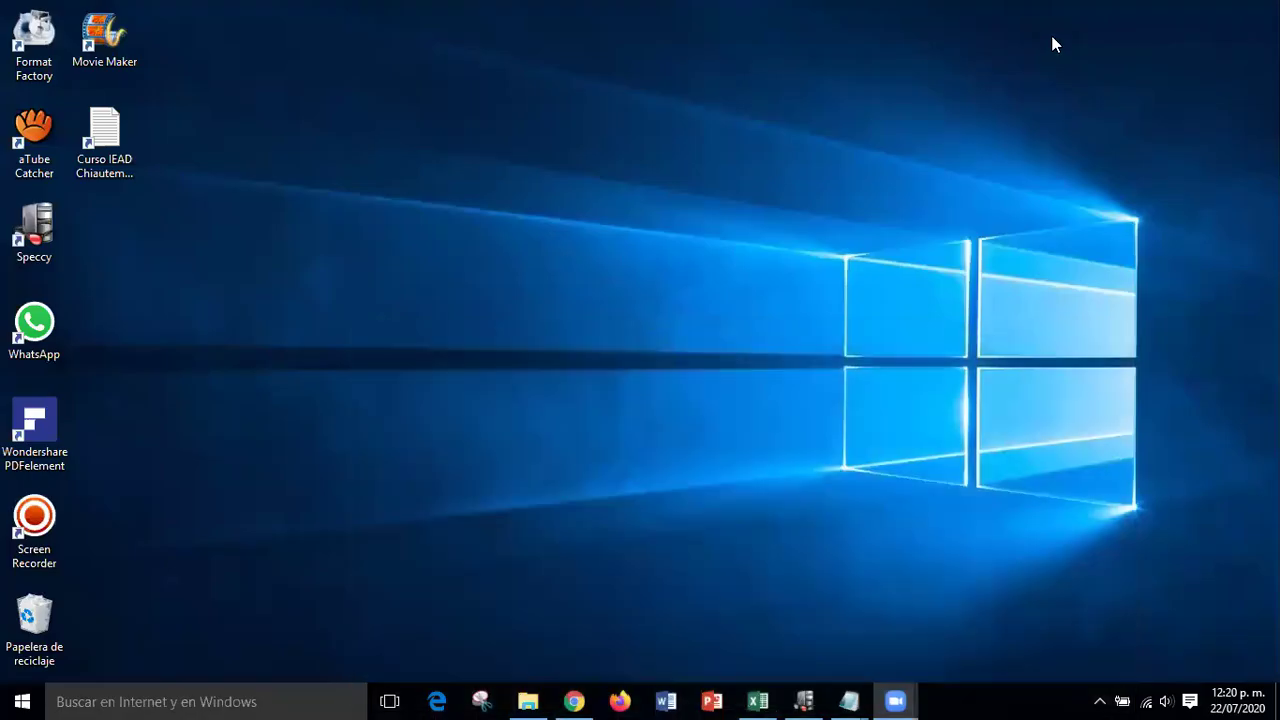